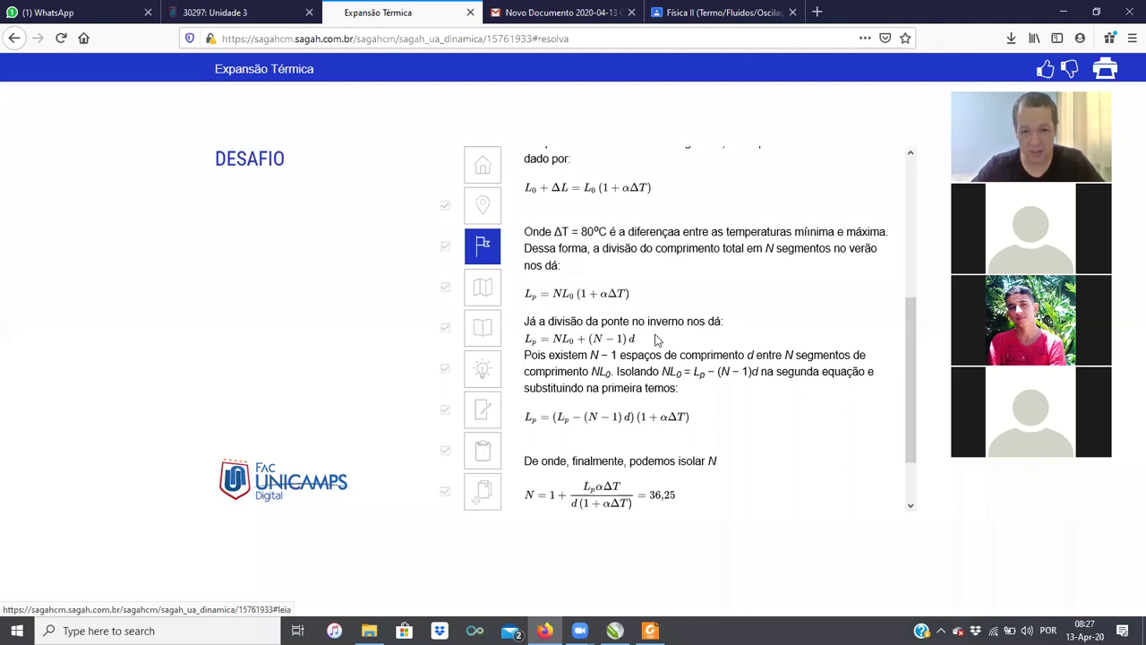
# Step: Highlight the winter bridge formula in the Desafio expected answer for the bridge-expansion problem
pyautogui.moveTo(672, 322); pyautogui.dragTo(546, 355)
# Step: Walk through the Desafio solution, highlighting the N − 1 spaces sentence and the NL0 term
pyautogui.click(591, 340)
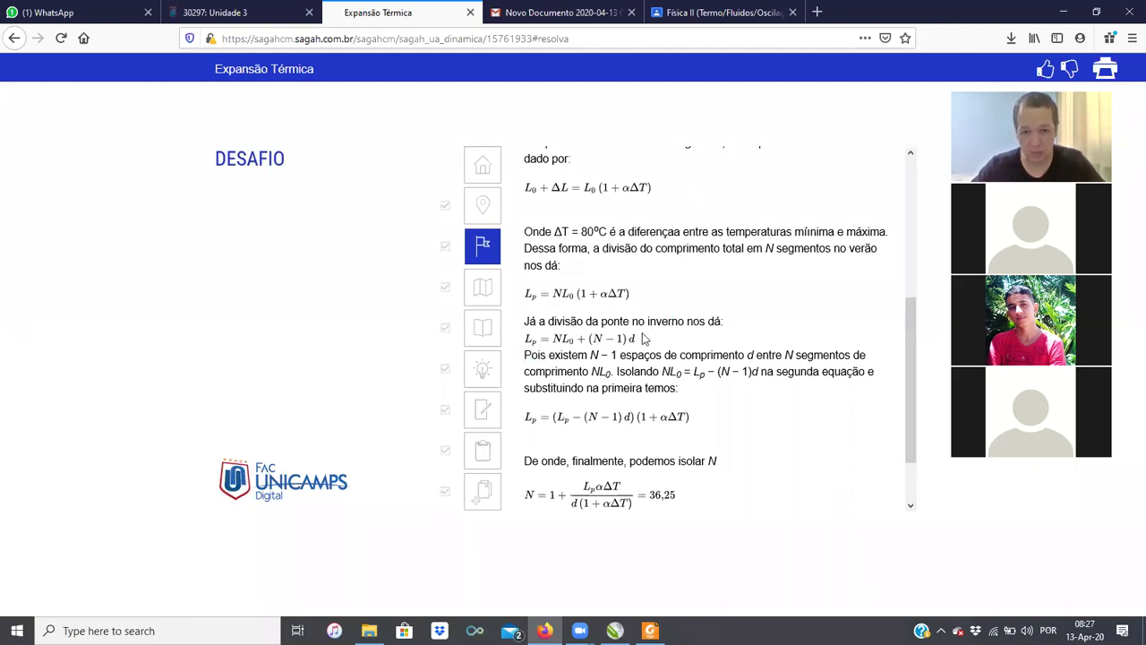
pyautogui.moveTo(655, 335); pyautogui.dragTo(556, 353)
pyautogui.click(556, 352)
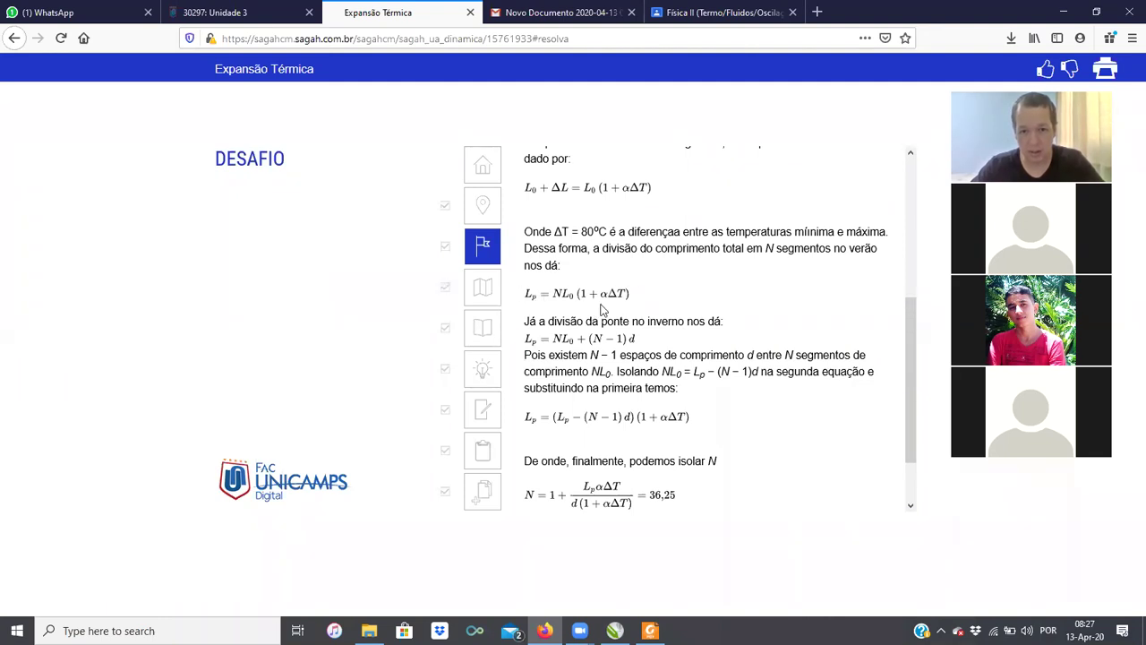
pyautogui.scroll(-1, 663, 349)
pyautogui.scroll(-1, 663, 349)
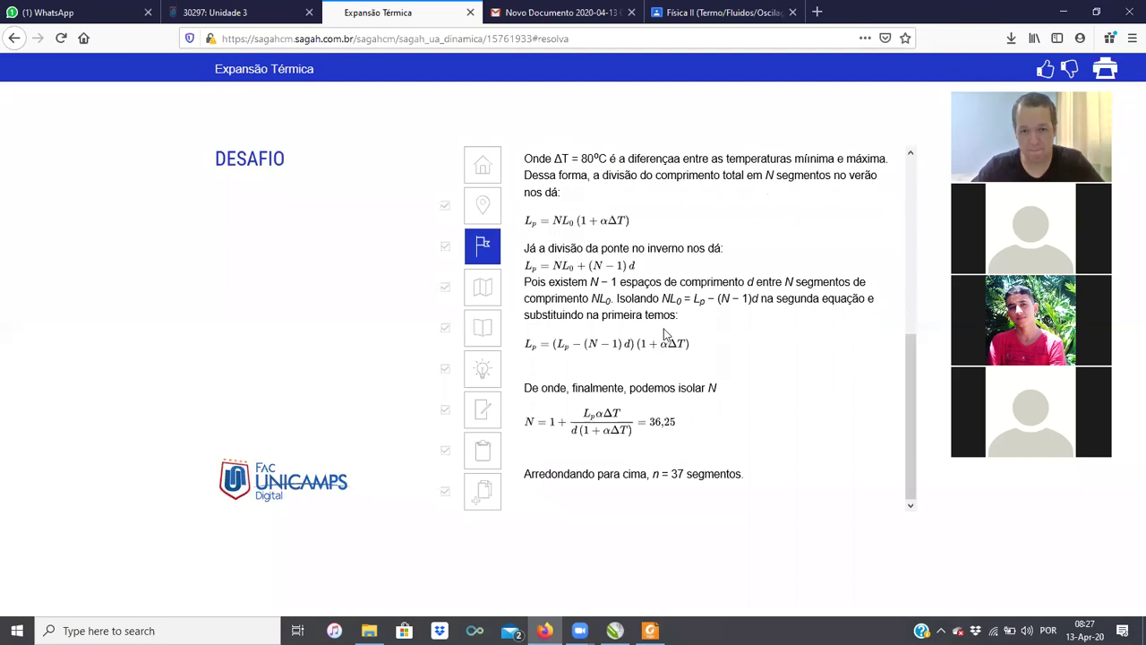
pyautogui.moveTo(613, 298)
pyautogui.mouseDown()
pyautogui.moveTo(600, 298)
pyautogui.moveTo(614, 300)
pyautogui.mouseUp()
pyautogui.click(598, 299)
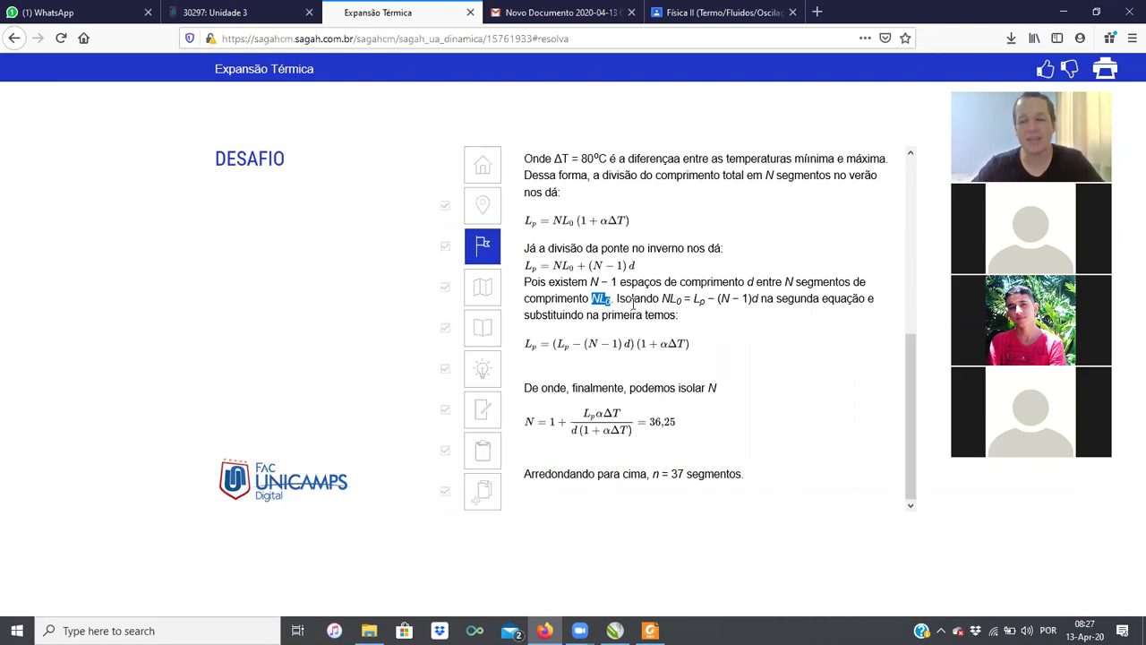
pyautogui.click(616, 309)
pyautogui.moveTo(599, 300); pyautogui.dragTo(614, 304)
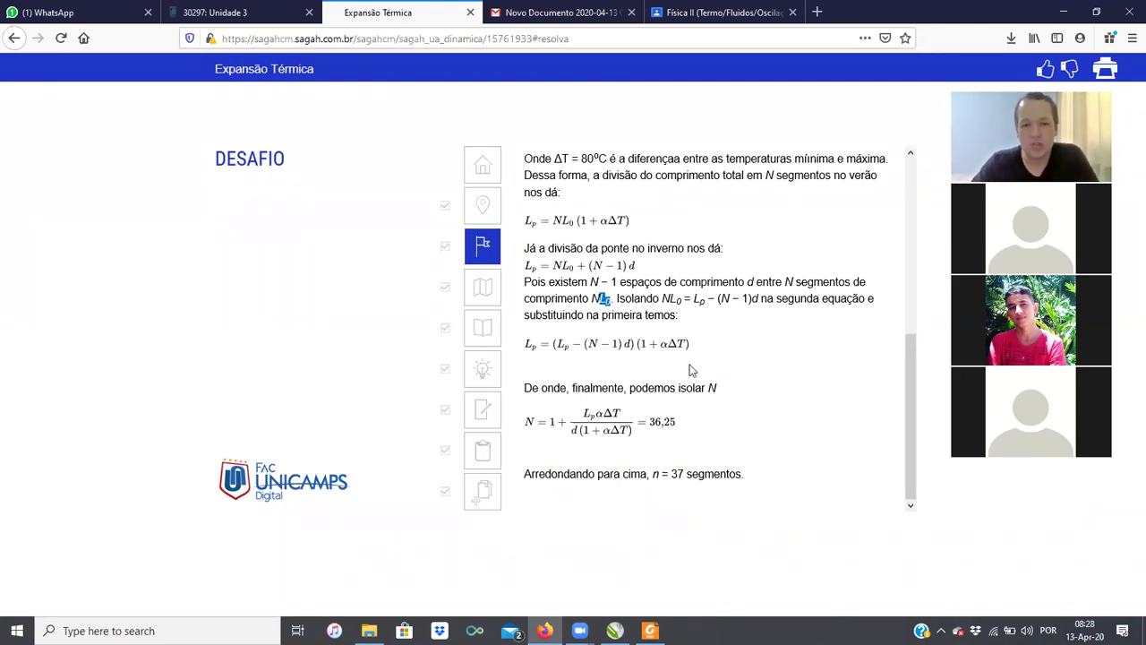
pyautogui.click(596, 271)
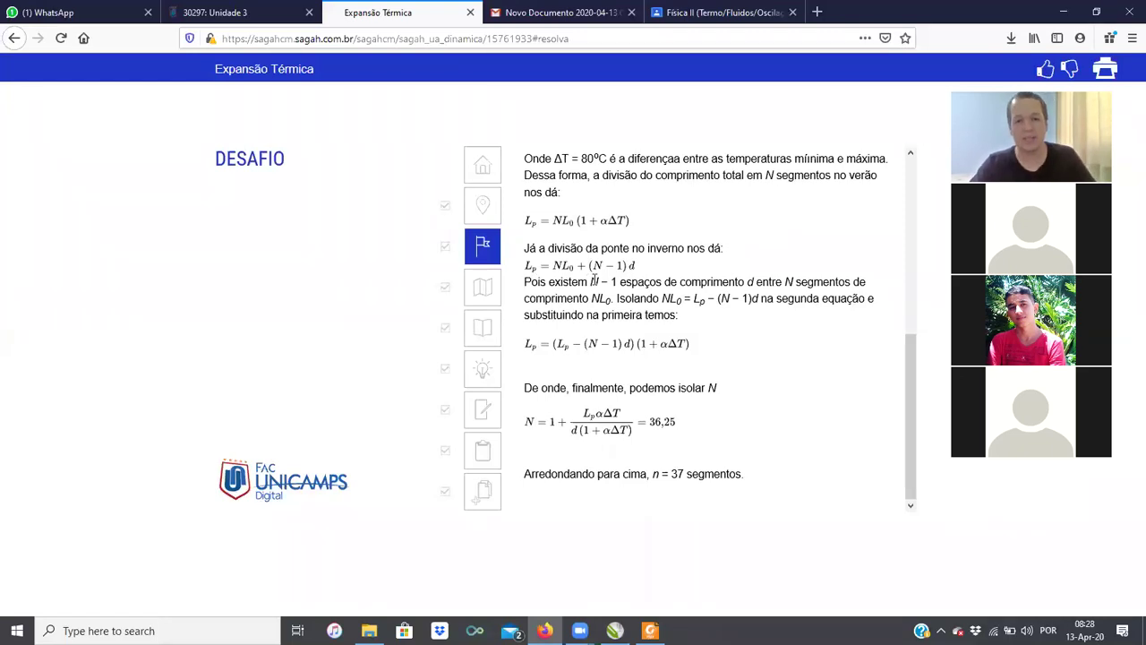
# Step: Show the bridge diagram in CorelDRAW, then return to the Desafio solution
pyautogui.hotkey('alt', 'Tab')
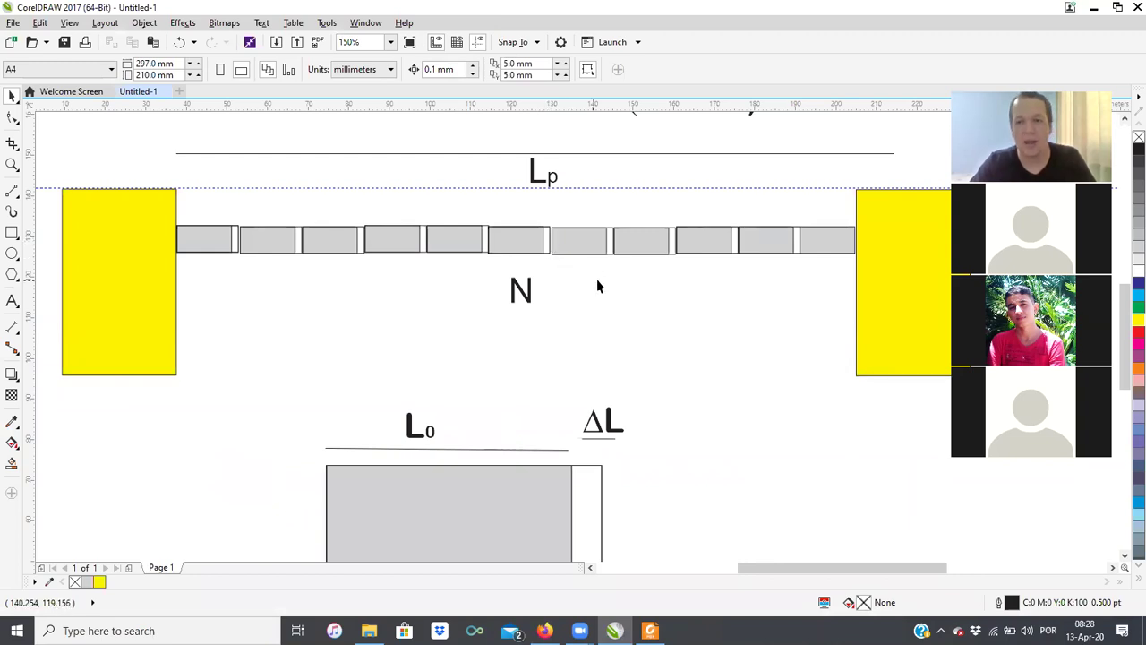
pyautogui.hotkey('alt', 'Tab')
pyautogui.scroll(4, 698, 267)
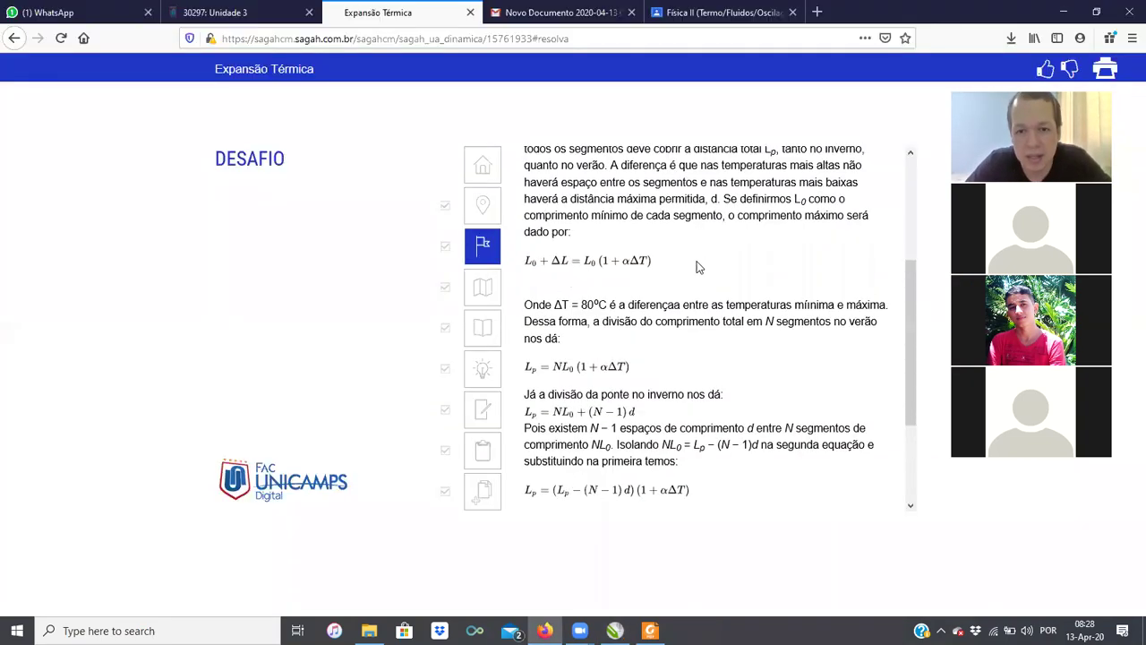
pyautogui.scroll(-3, 699, 267)
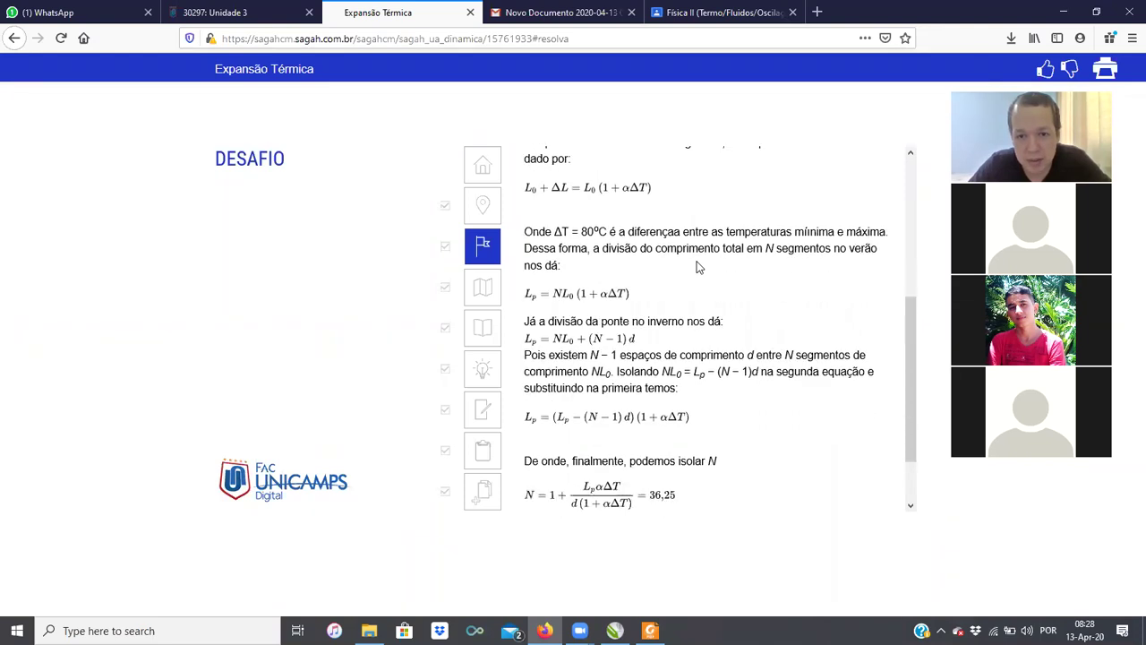
pyautogui.scroll(-2, 699, 267)
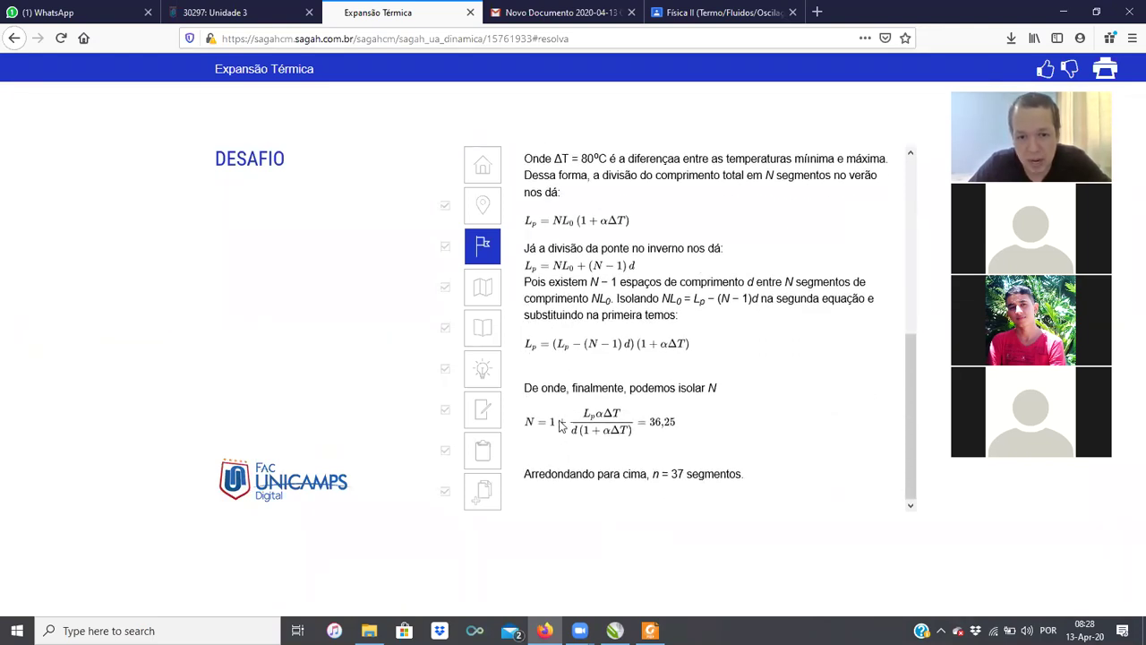
pyautogui.scroll(5, 715, 387)
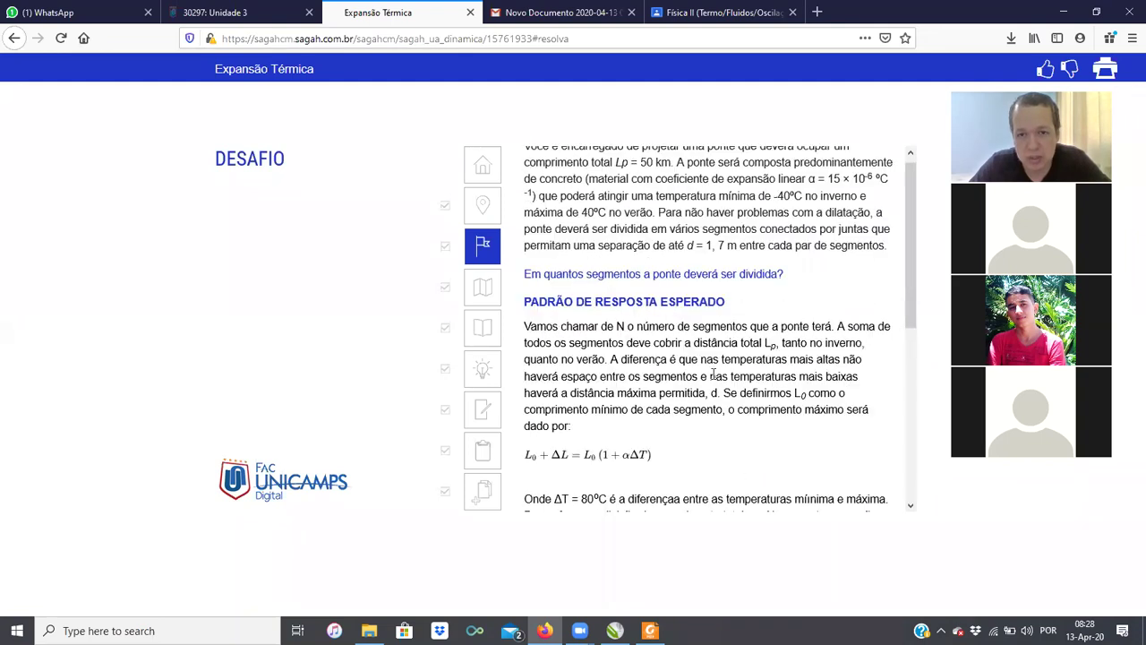
# Step: Highlight the maximum joint gap d = 1,7 m, then switch to the WhatsApp Web chat
pyautogui.moveTo(644, 254); pyautogui.dragTo(736, 254)
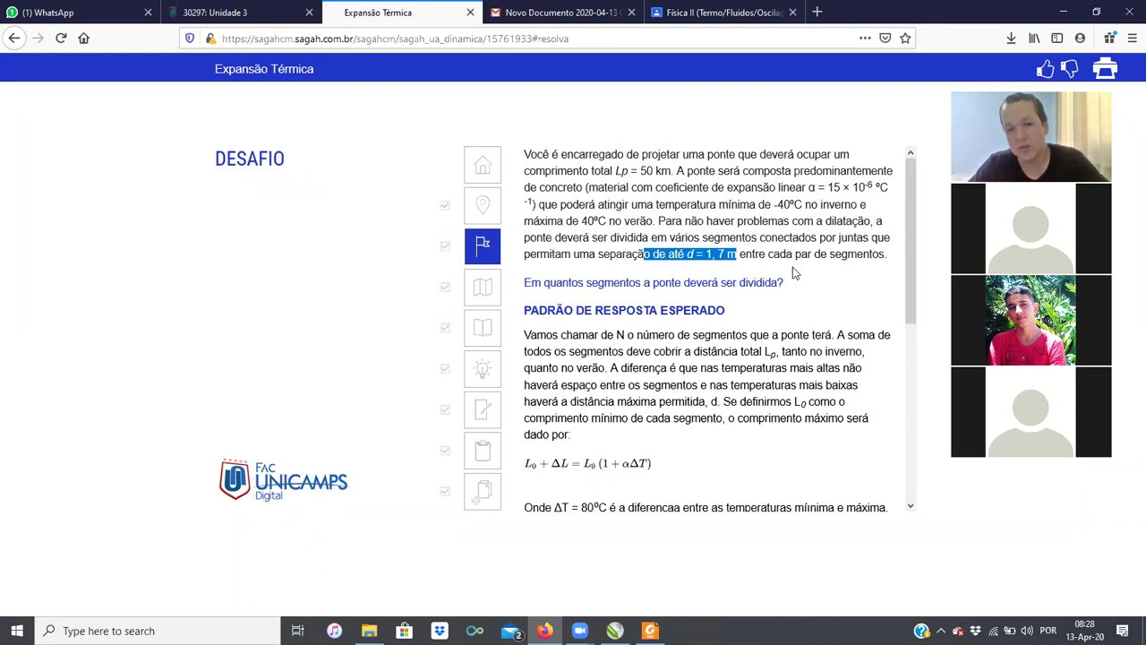
pyautogui.scroll(-5, 792, 273)
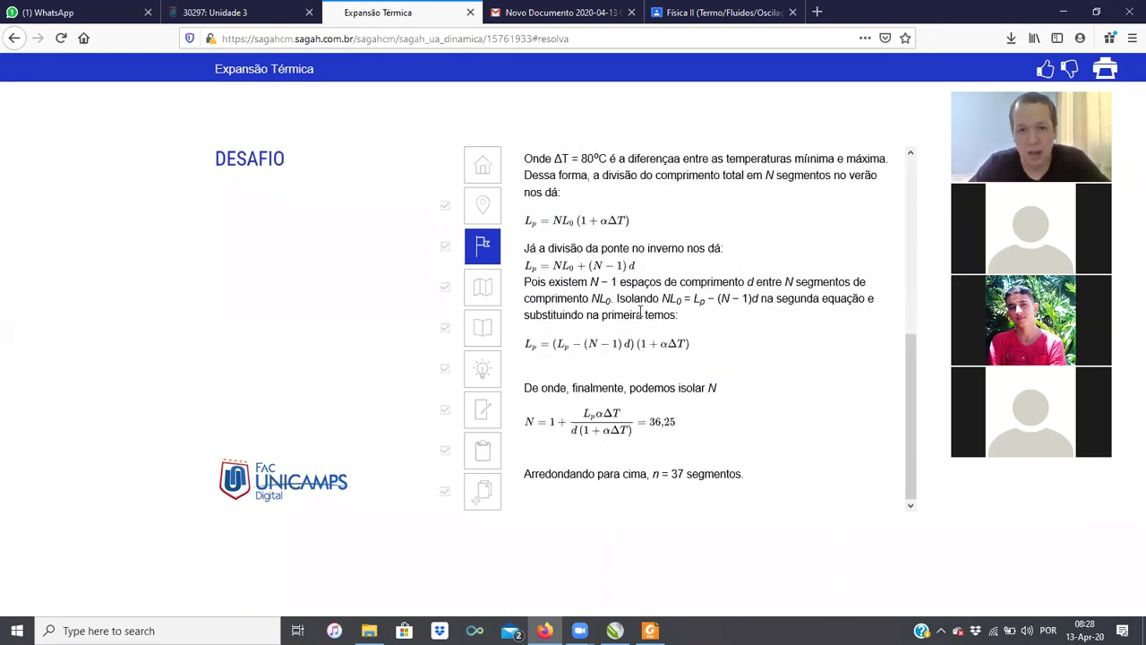
pyautogui.scroll(1, 641, 310)
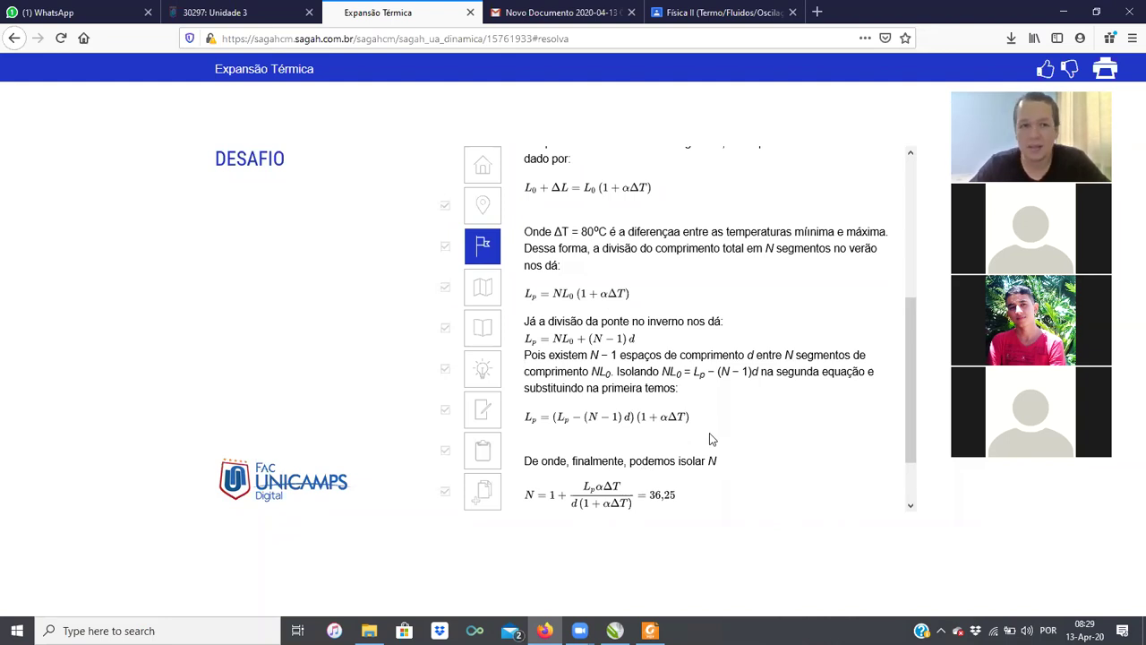
pyautogui.click(79, 14)
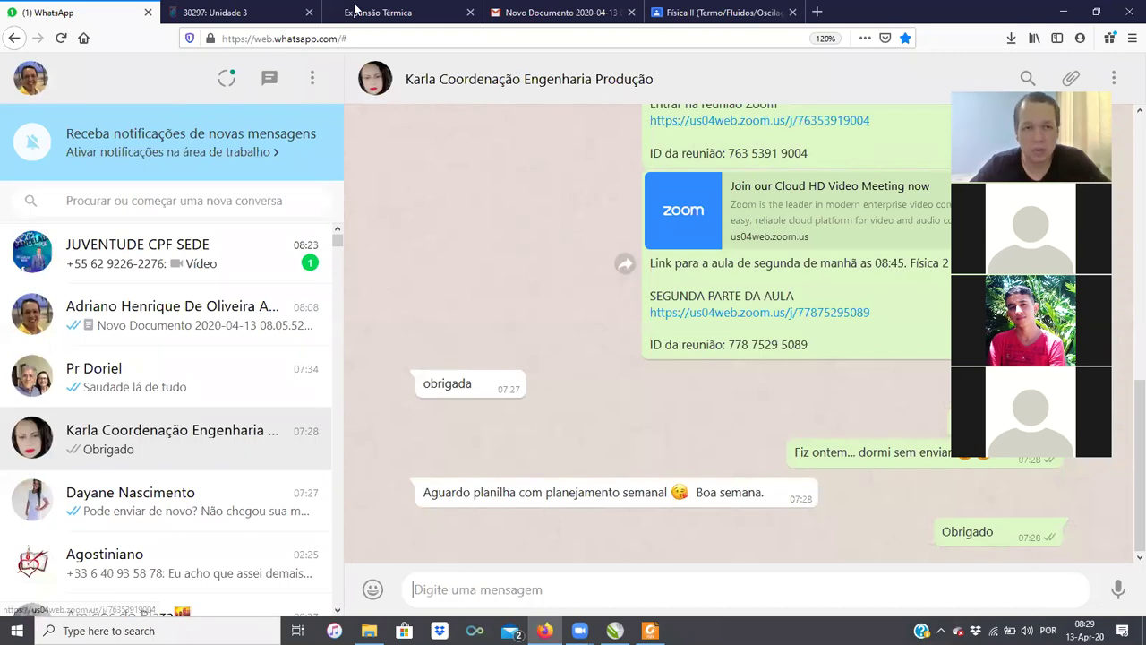
# Step: Cycle through the Expansão Térmica, Unidade 3 and Física II Classroom tabs, ending on Unidade 3
pyautogui.click(380, 11)
pyautogui.hotkey('ctrl', 'Tab')
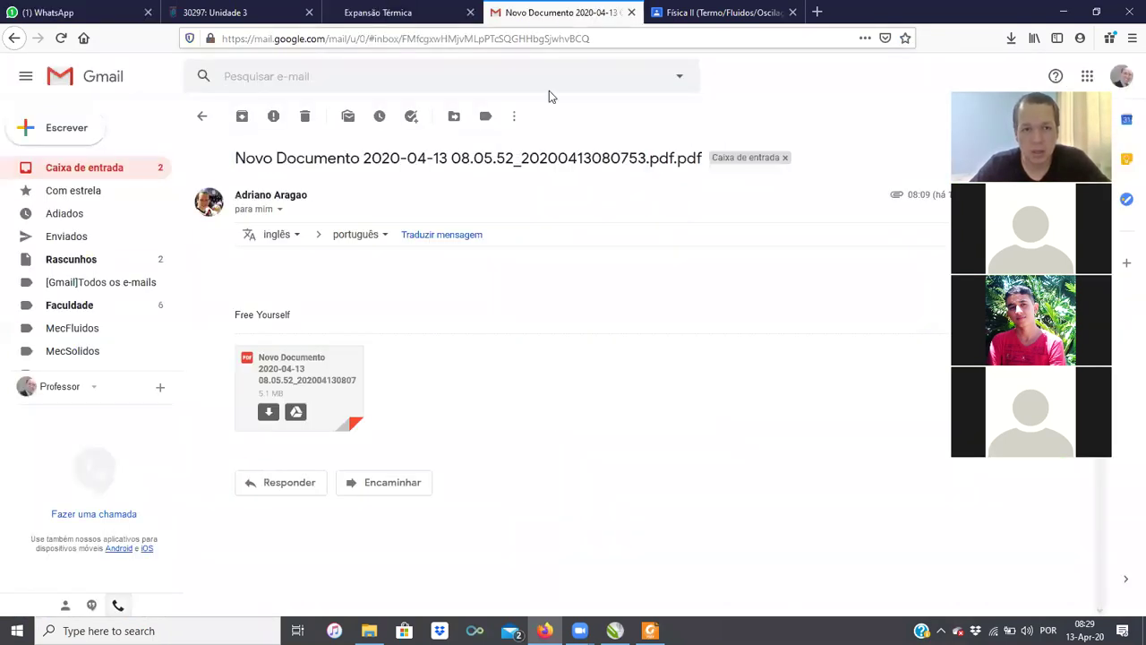
pyautogui.click(256, 11)
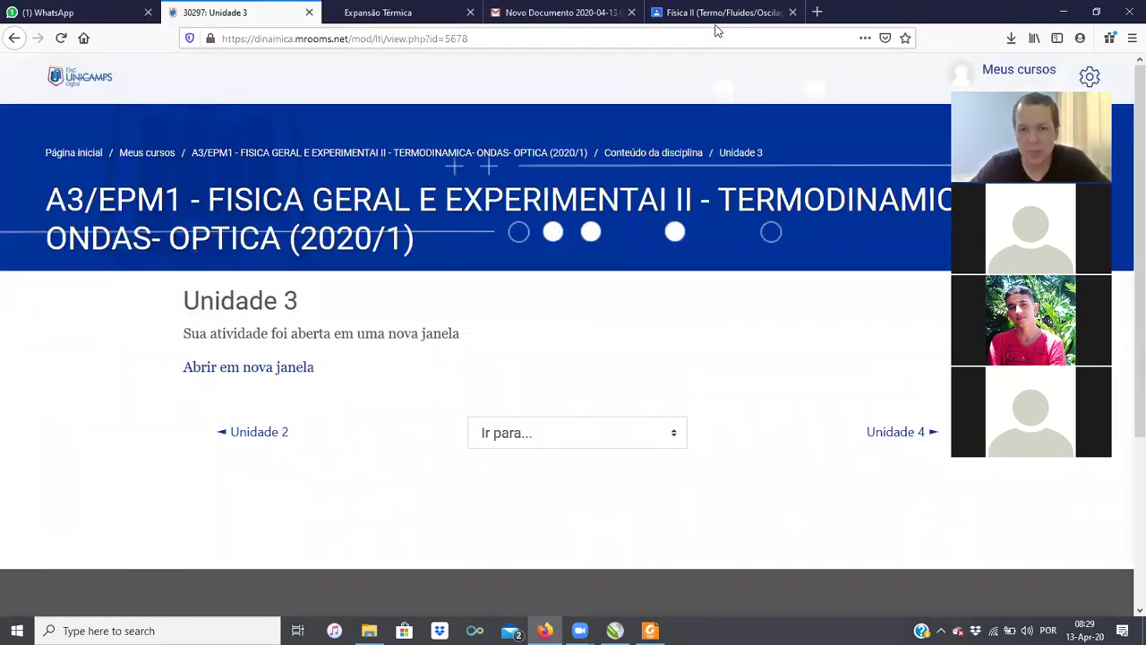
pyautogui.click(716, 25)
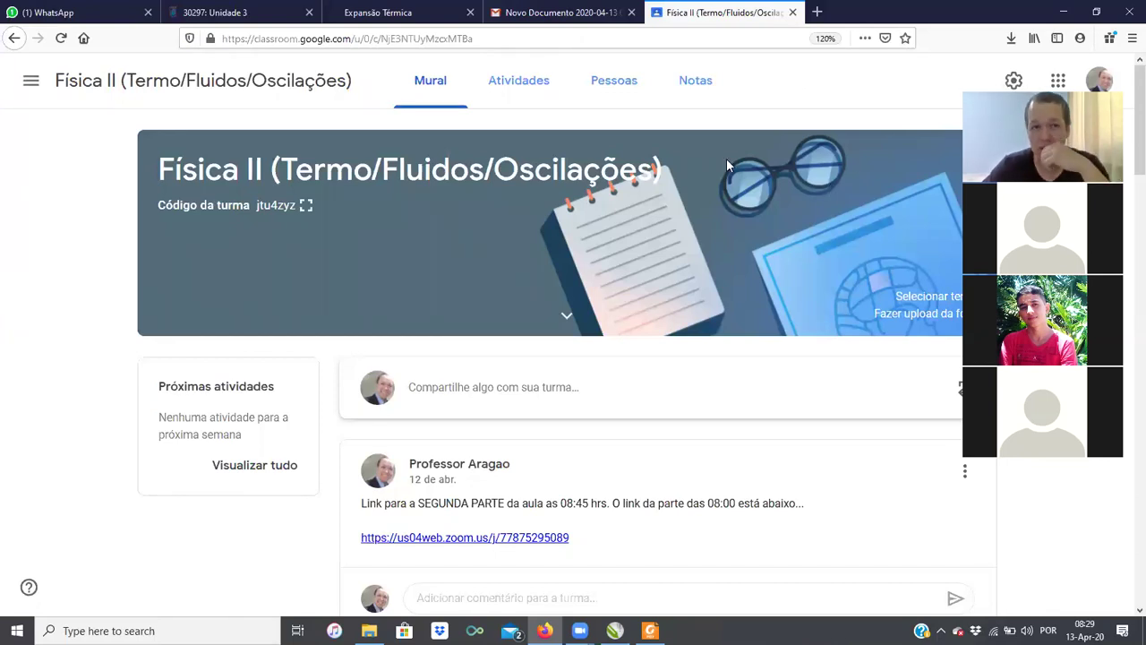
pyautogui.click(228, 13)
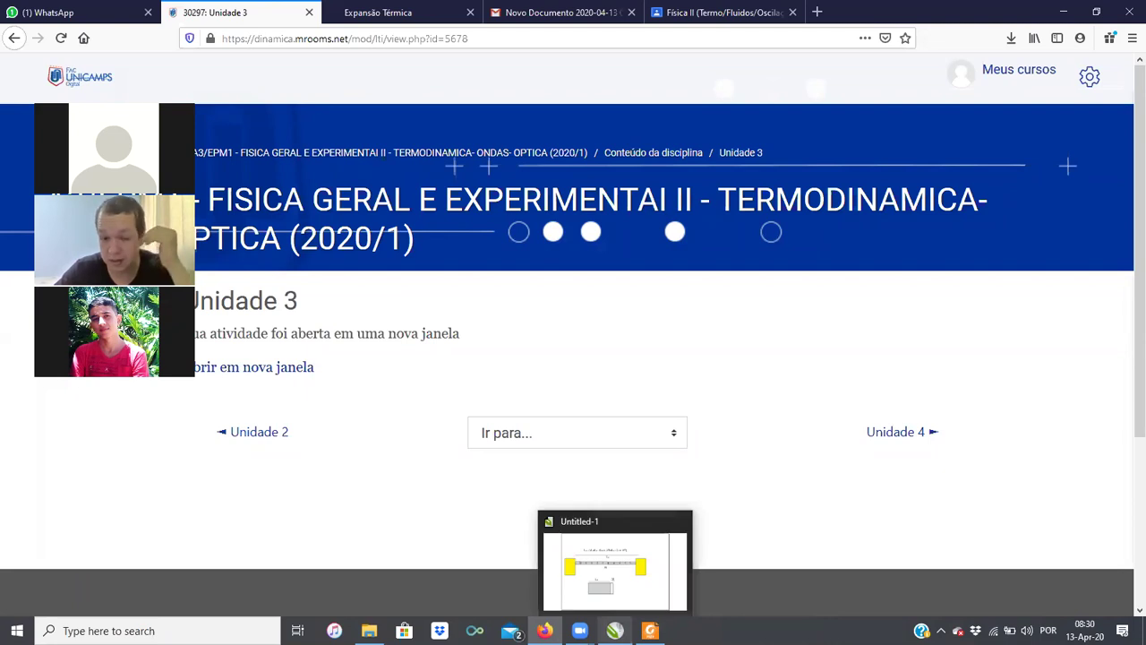
pyautogui.click(614, 630)
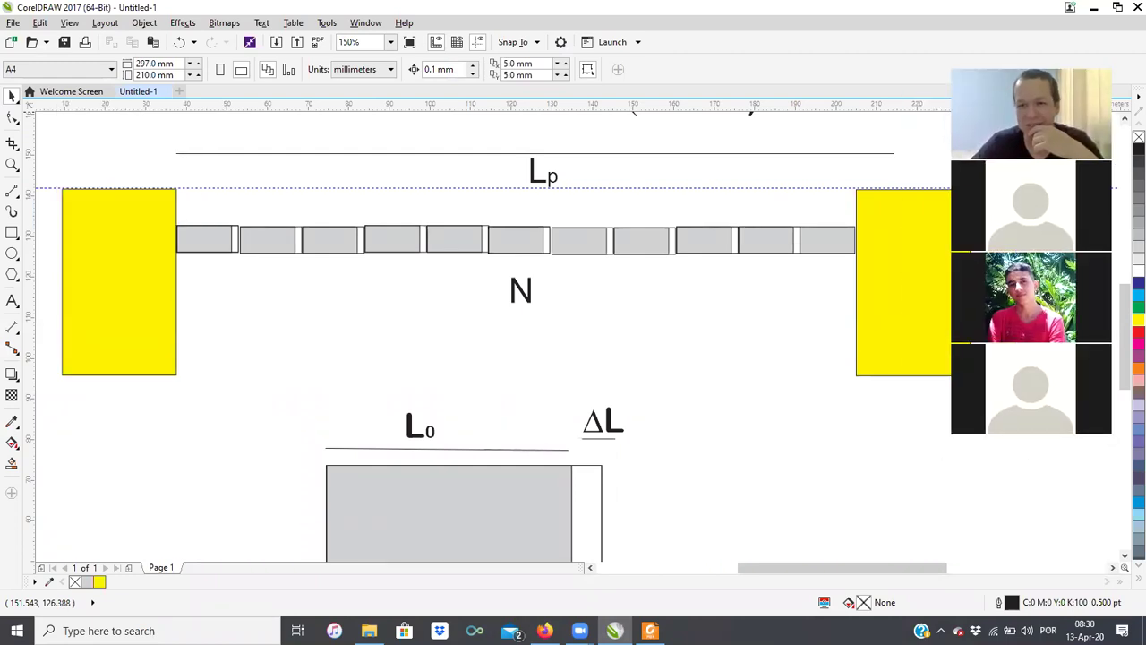
pyautogui.scroll(-5, 550, 325)
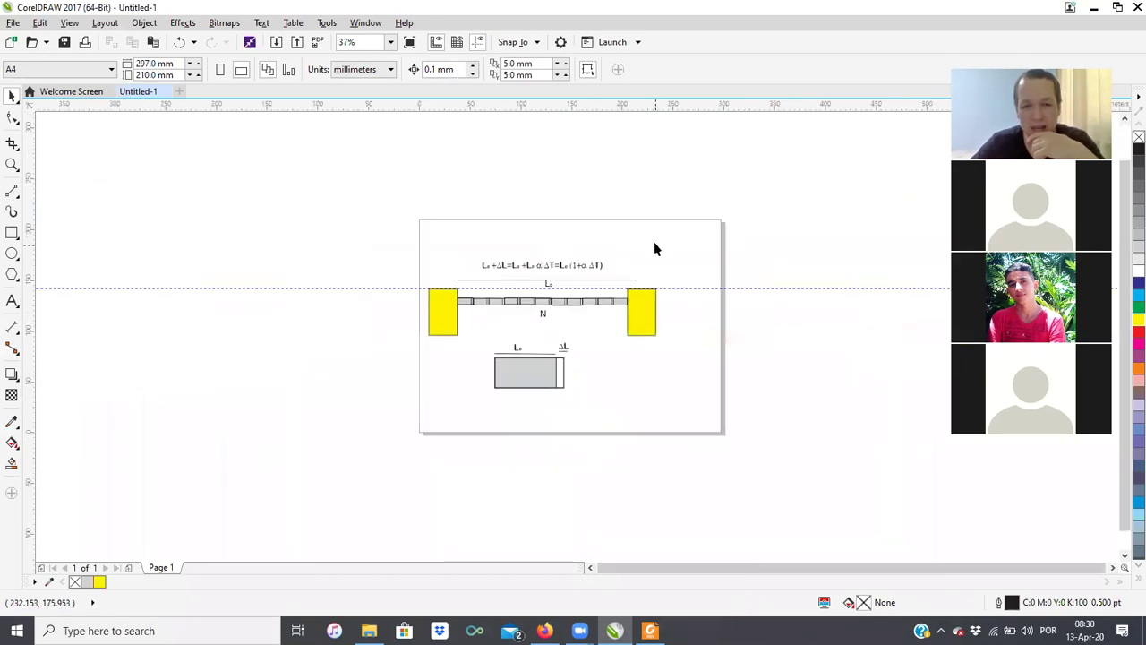
pyautogui.scroll(3, 565, 327)
pyautogui.moveTo(797, 188)
pyautogui.mouseDown()
pyautogui.moveTo(299, 389)
pyautogui.moveTo(224, 481)
pyautogui.mouseUp()
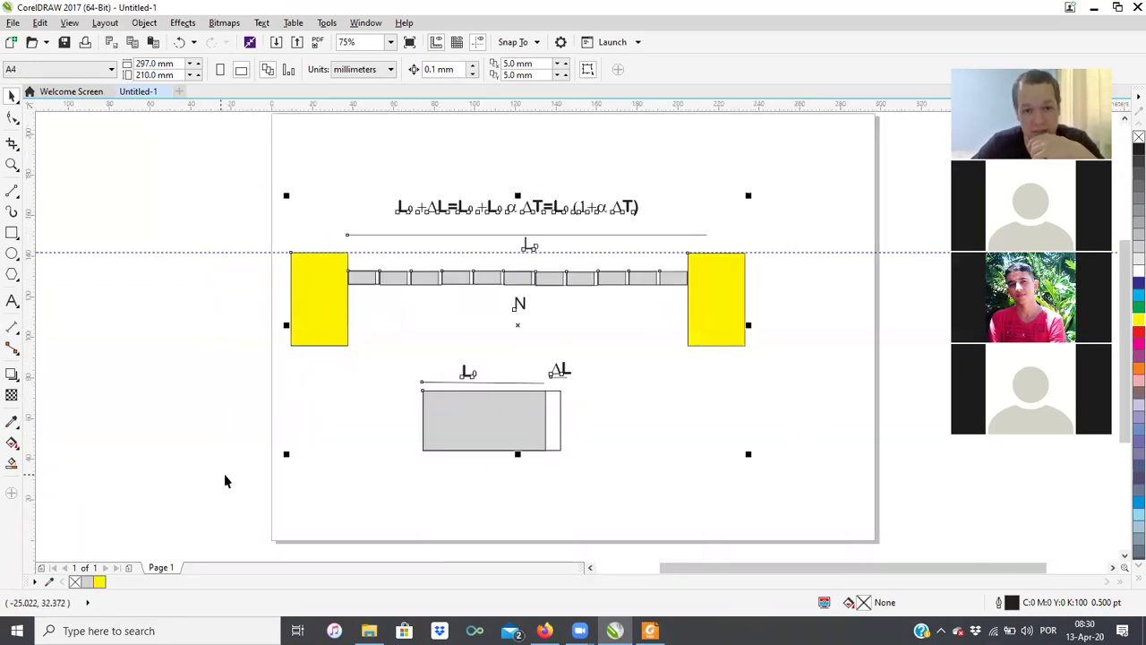
pyautogui.press('Escape')
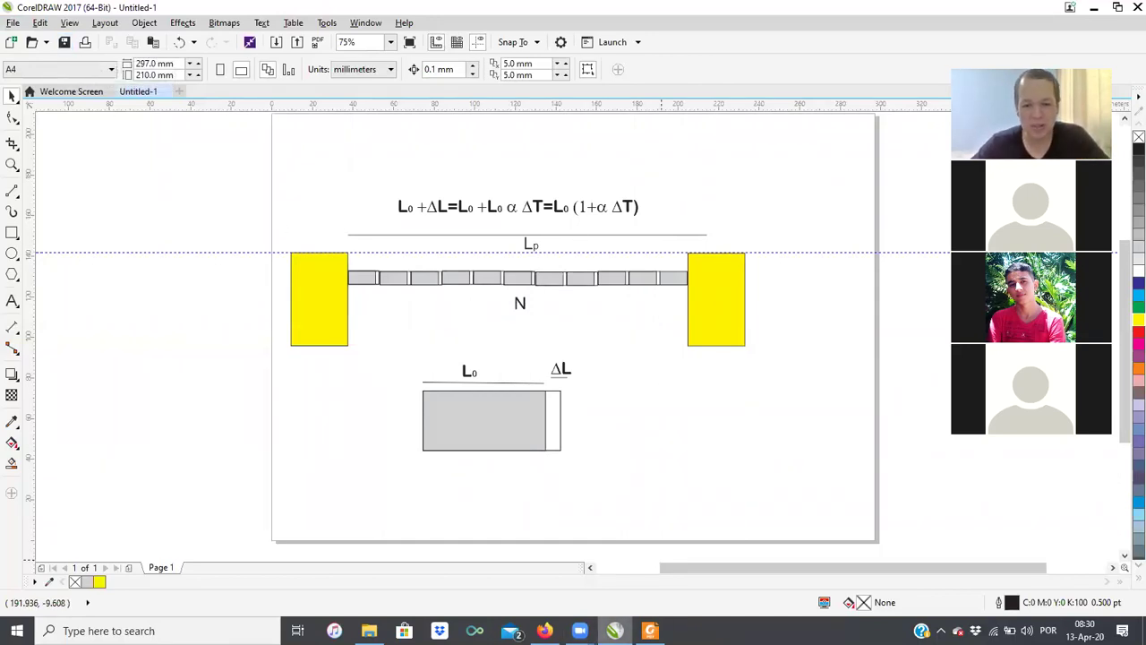
pyautogui.click(545, 630)
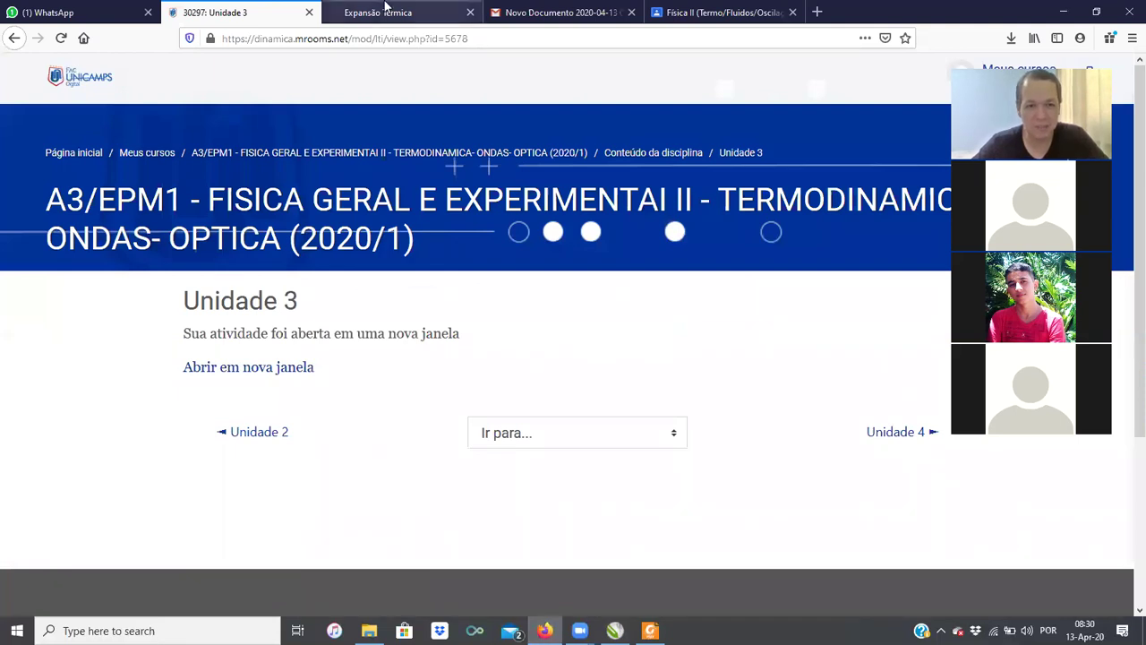
# Step: Review the Expansão Térmica lesson page and check the Unidade 3 course page
pyautogui.click(385, 11)
pyautogui.scroll(-1, 677, 339)
pyautogui.scroll(4, 678, 338)
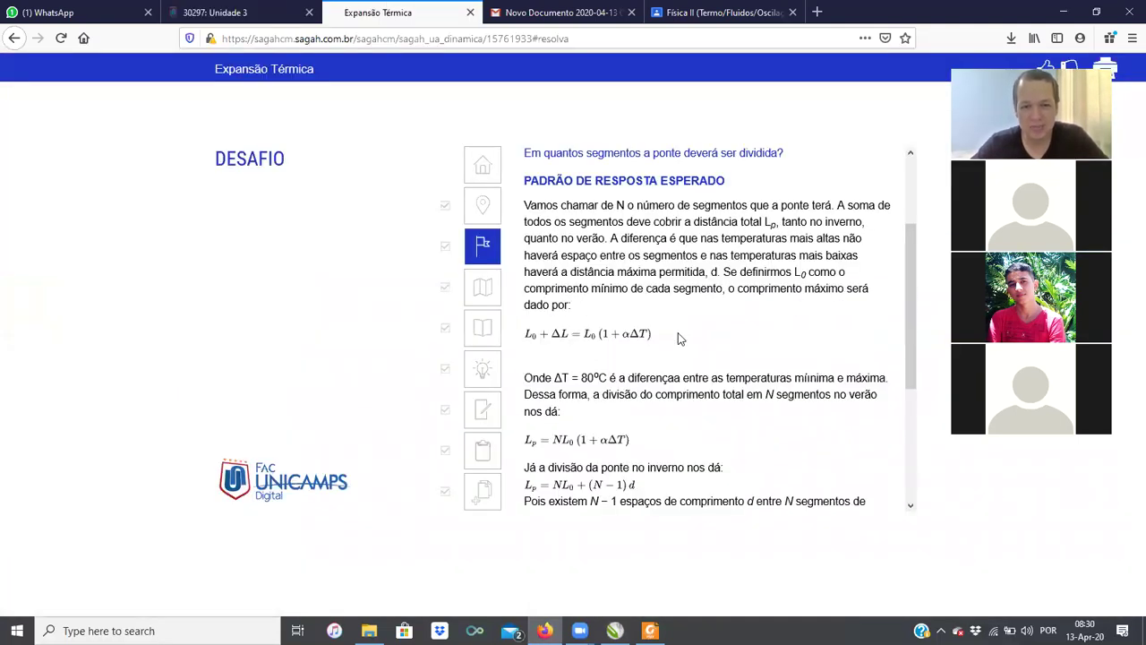
pyautogui.scroll(3, 678, 338)
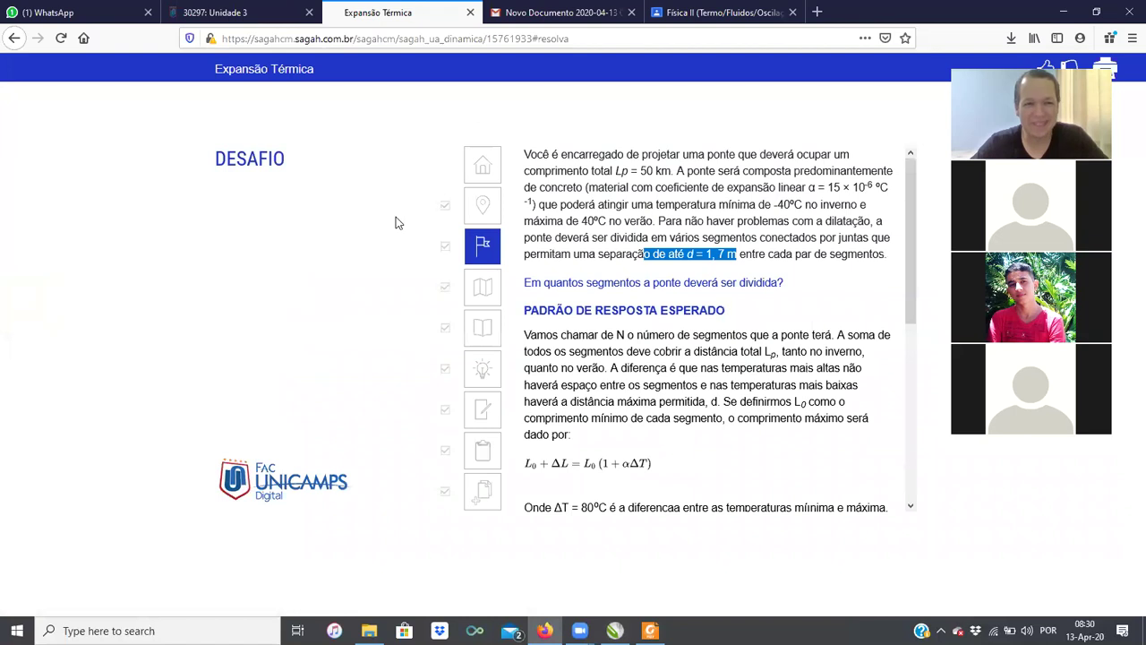
pyautogui.scroll(-4, 678, 407)
pyautogui.scroll(-4, 677, 408)
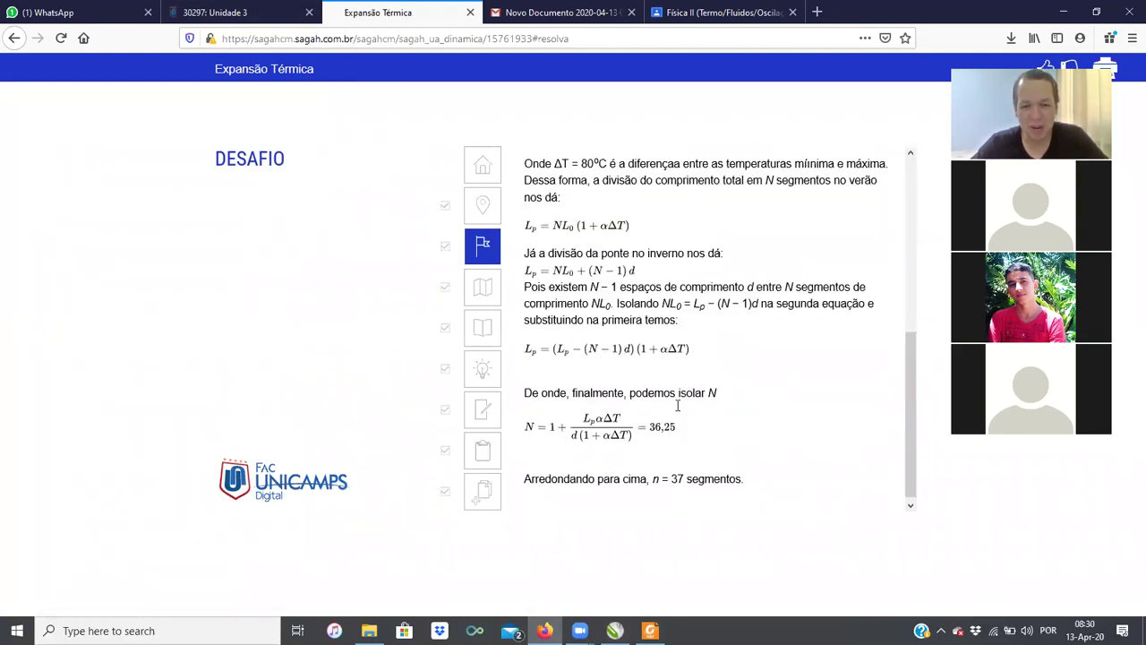
pyautogui.click(199, 22)
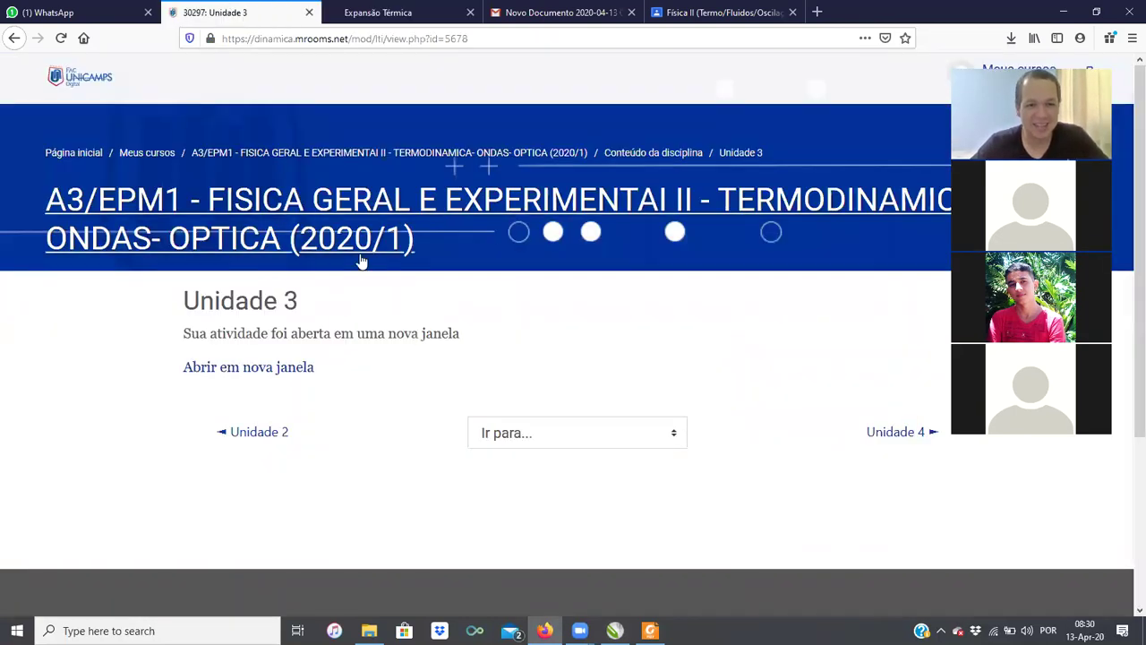
pyautogui.click(403, 27)
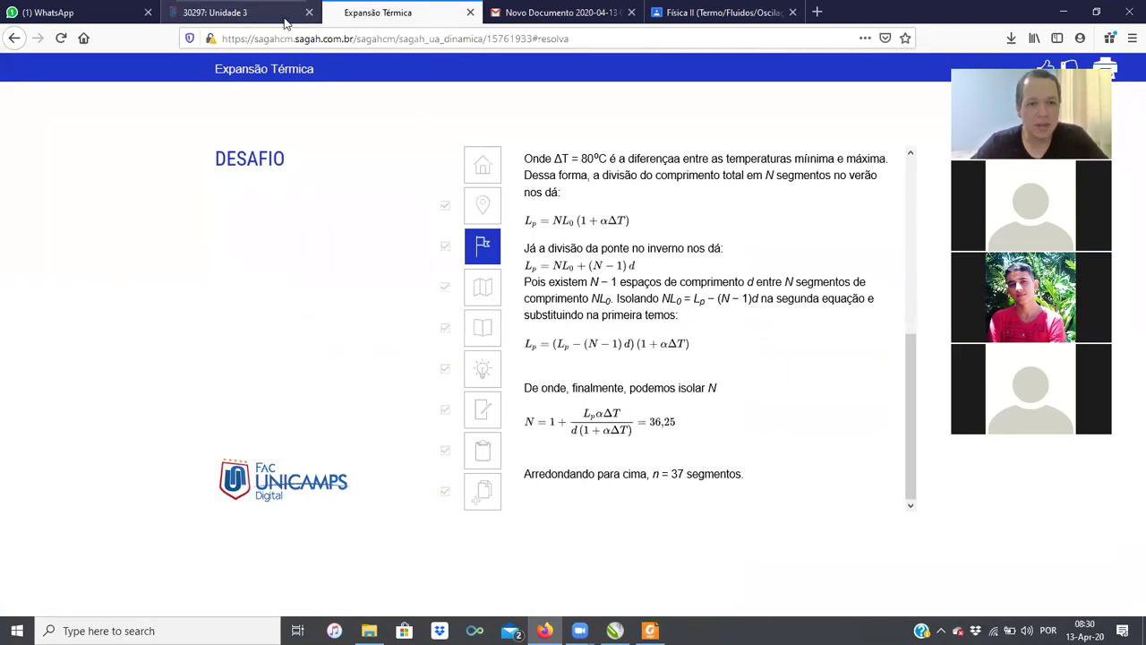
# Step: Close the Expansão Térmica tab and open the Unidade 3 activity's Sagah report in a new window
pyautogui.click(470, 13)
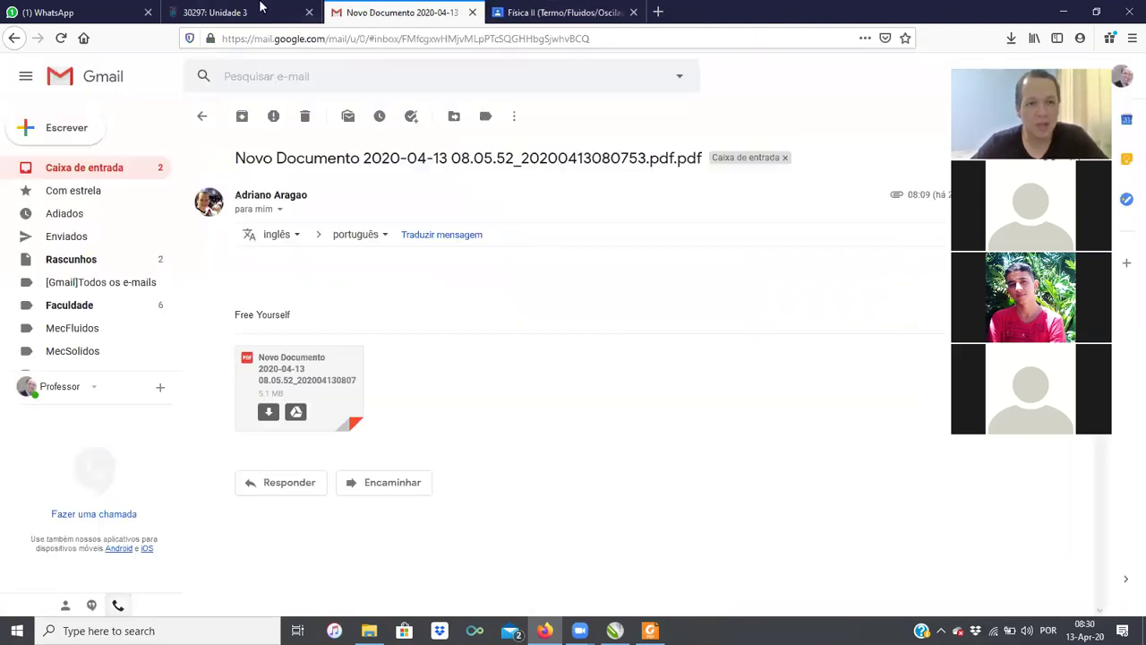
pyautogui.click(235, 13)
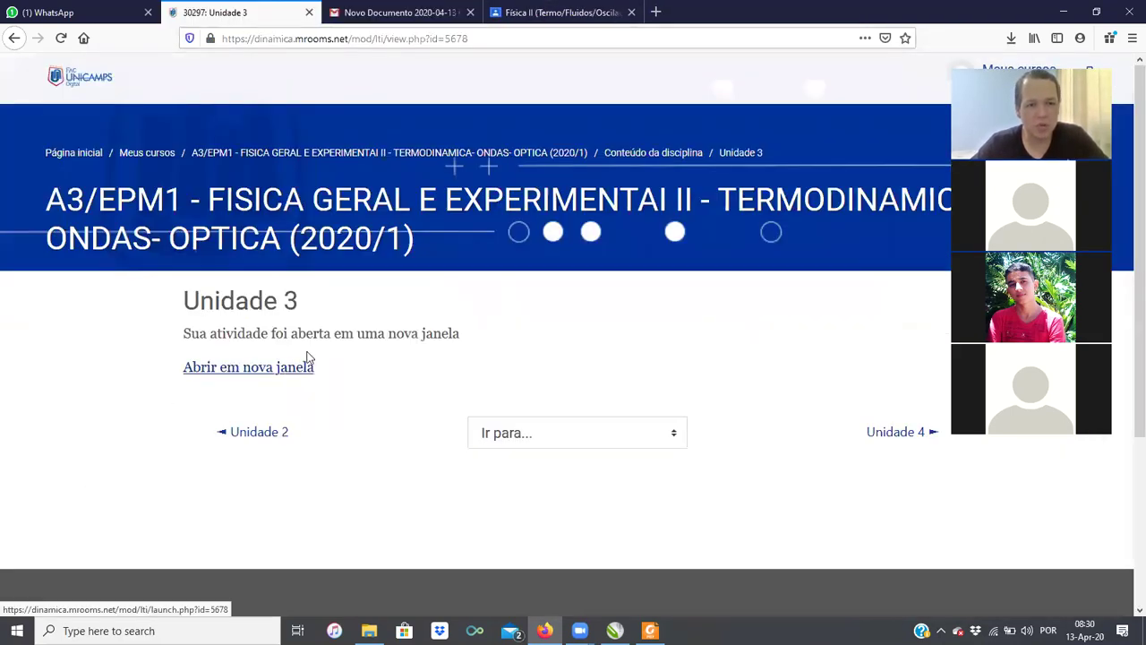
pyautogui.scroll(-1, 312, 372)
pyautogui.click(281, 294)
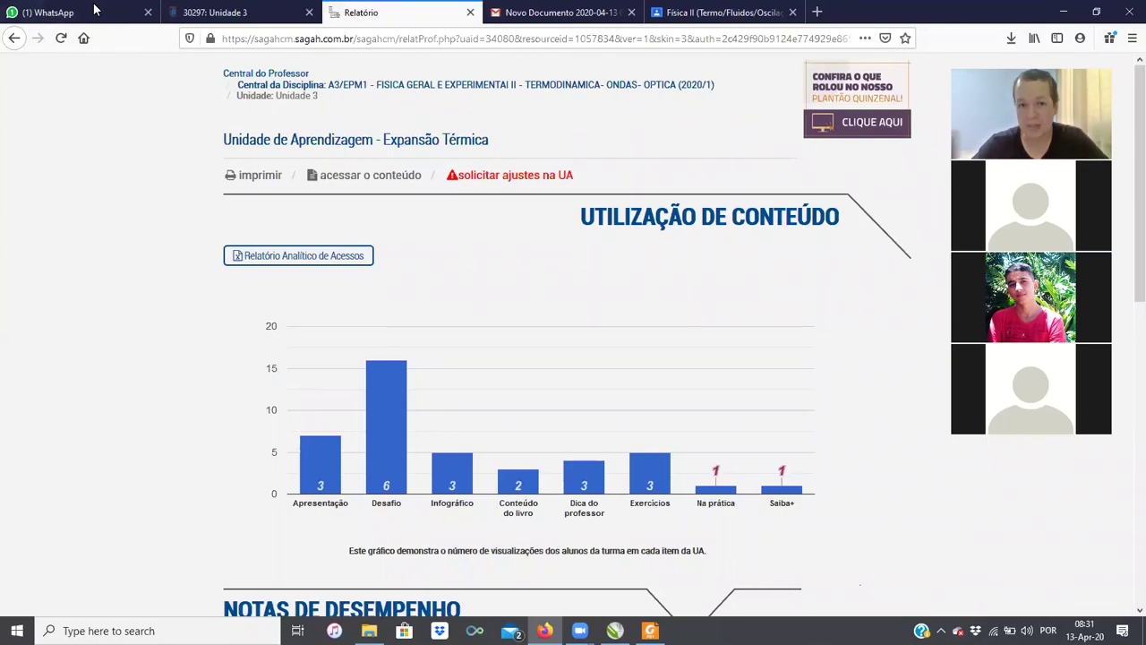
pyautogui.click(968, 55)
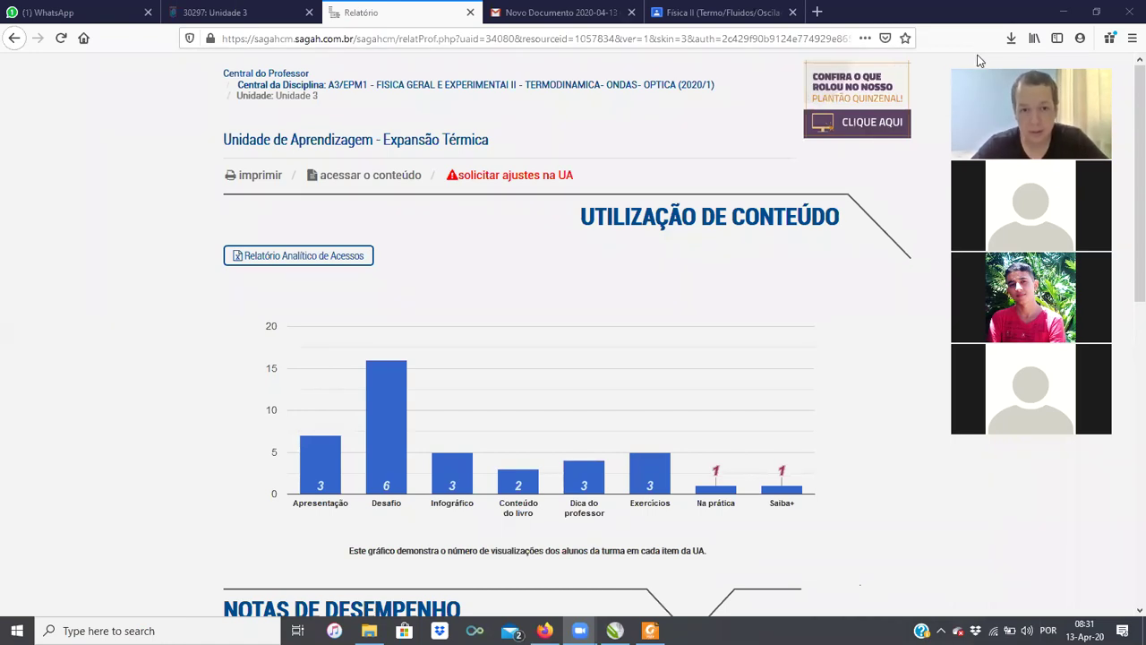
pyautogui.click(728, 234)
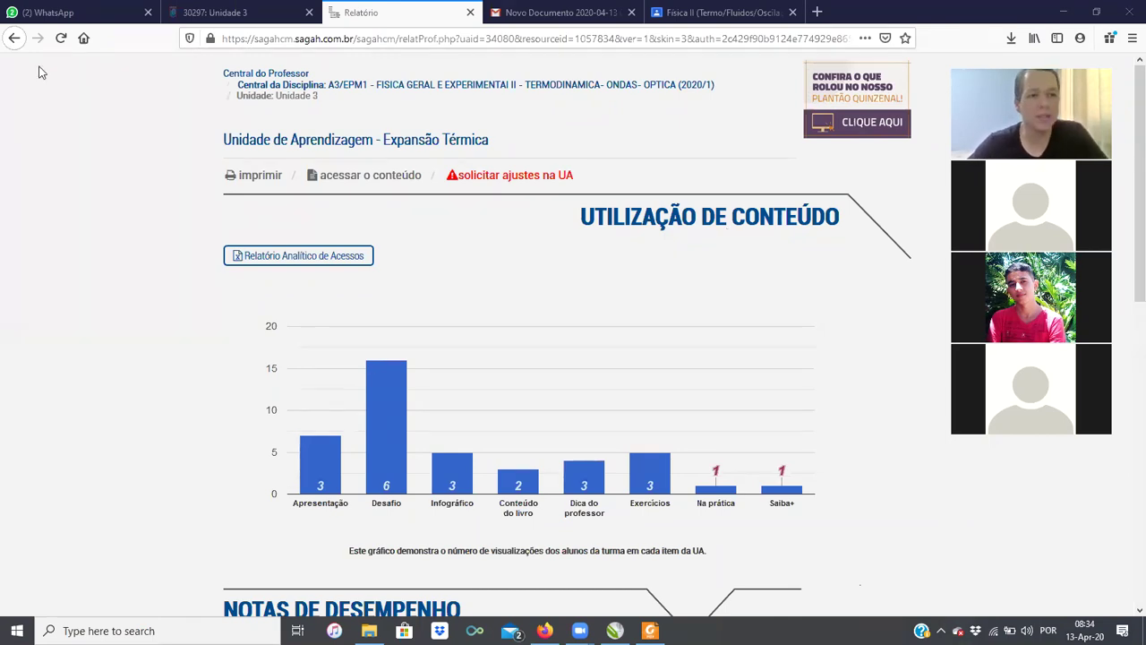
pyautogui.click(54, 13)
pyautogui.click(302, 272)
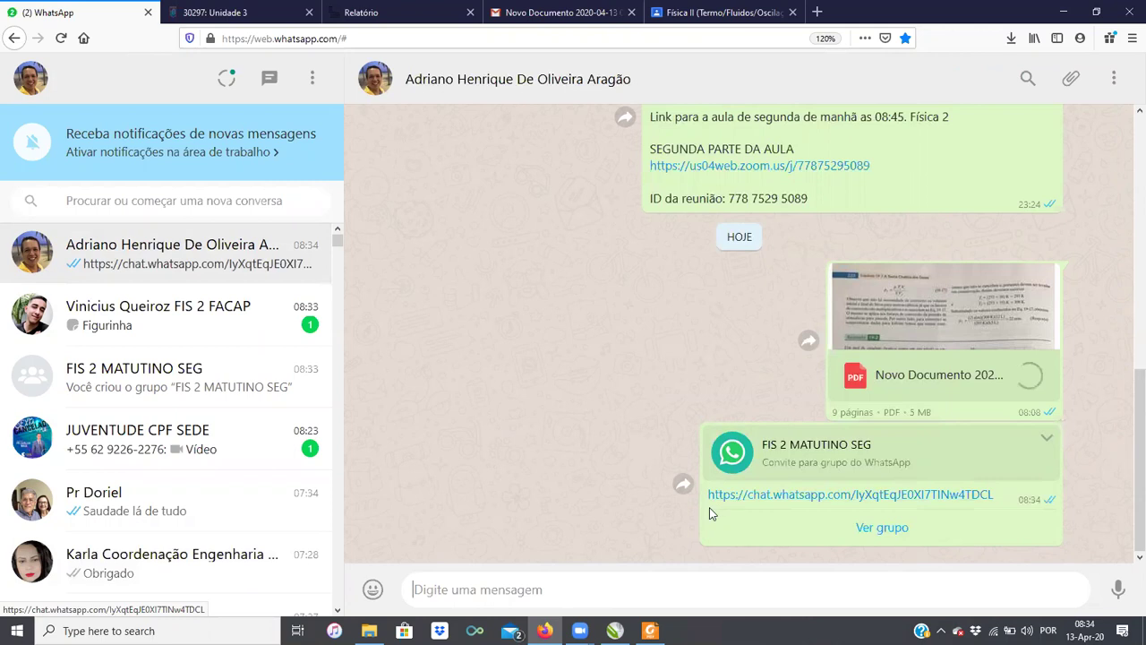
# Step: Select the FIS 2 MATUTINO SEG chat.whatsapp.com invite link in the chat
pyautogui.moveTo(708, 501); pyautogui.dragTo(994, 498)
pyautogui.hotkey('ctrl', 'c')
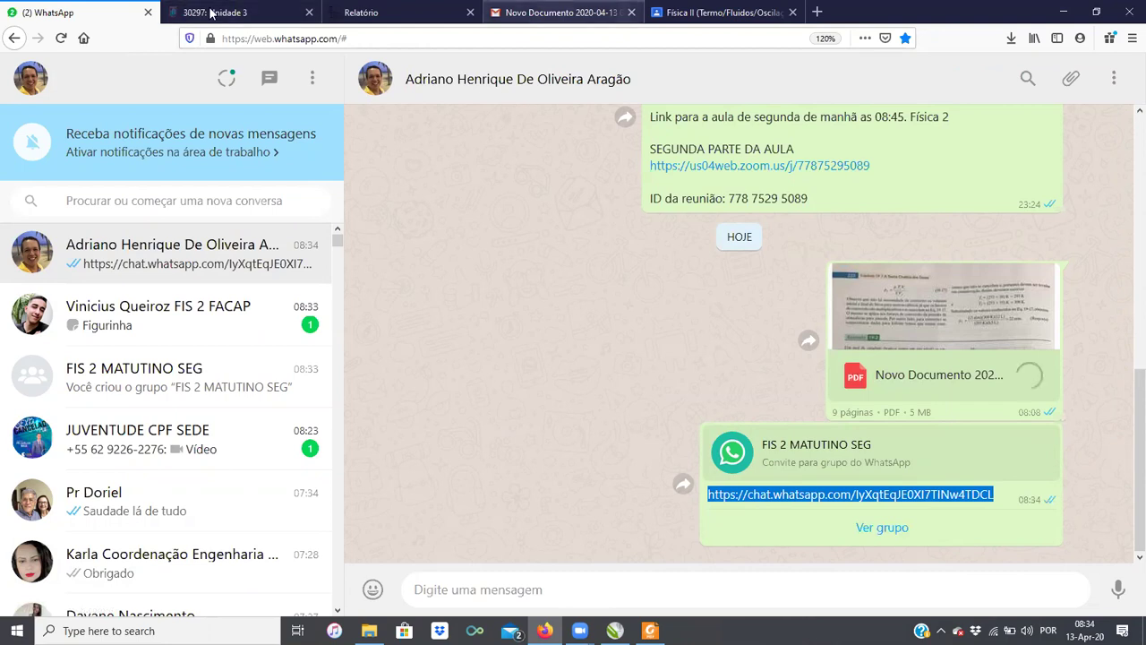
# Step: From Unidade 3, go to the A3/EPM1 course page and start adding an activity to Apresentação
pyautogui.click(211, 13)
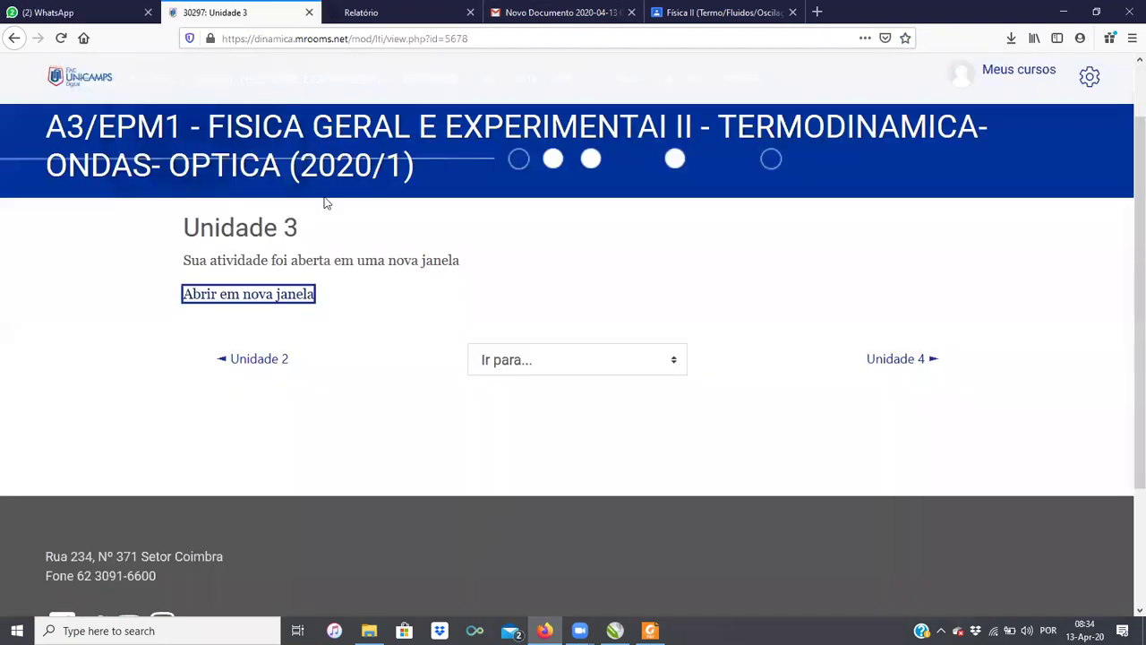
pyautogui.scroll(1, 141, 184)
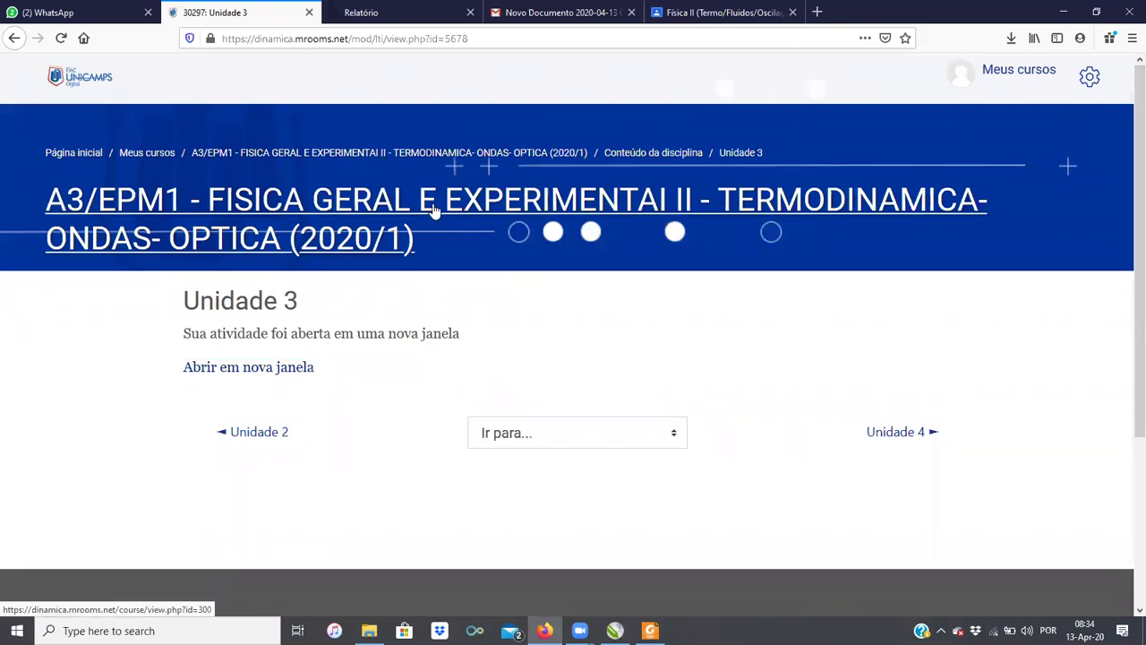
pyautogui.click(571, 206)
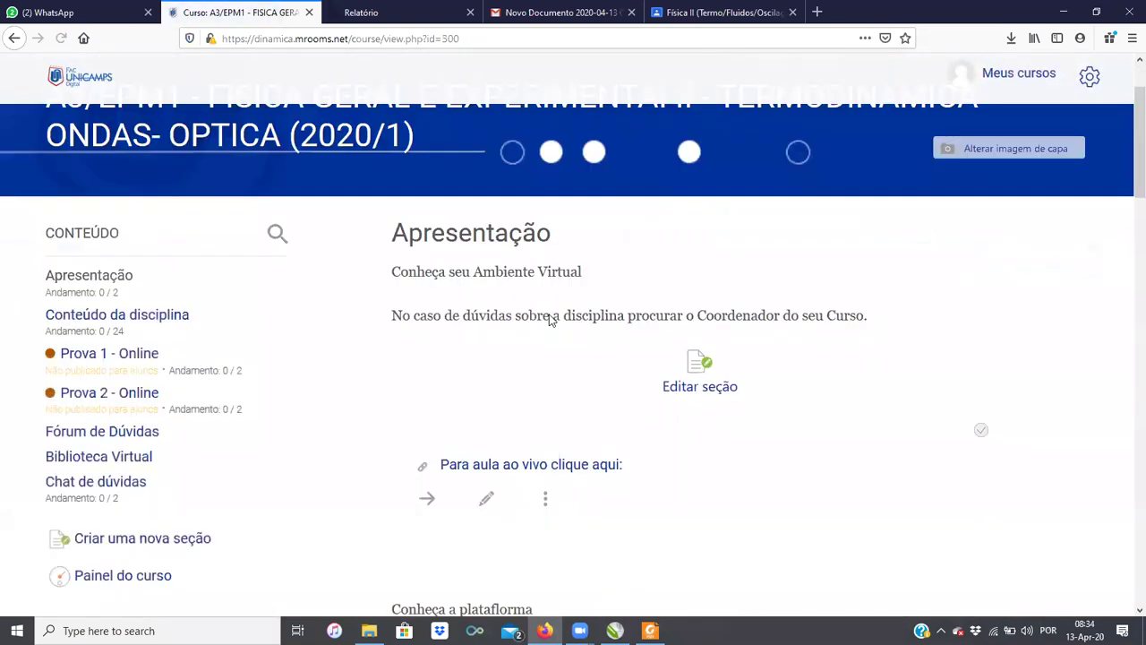
pyautogui.scroll(-3, 538, 418)
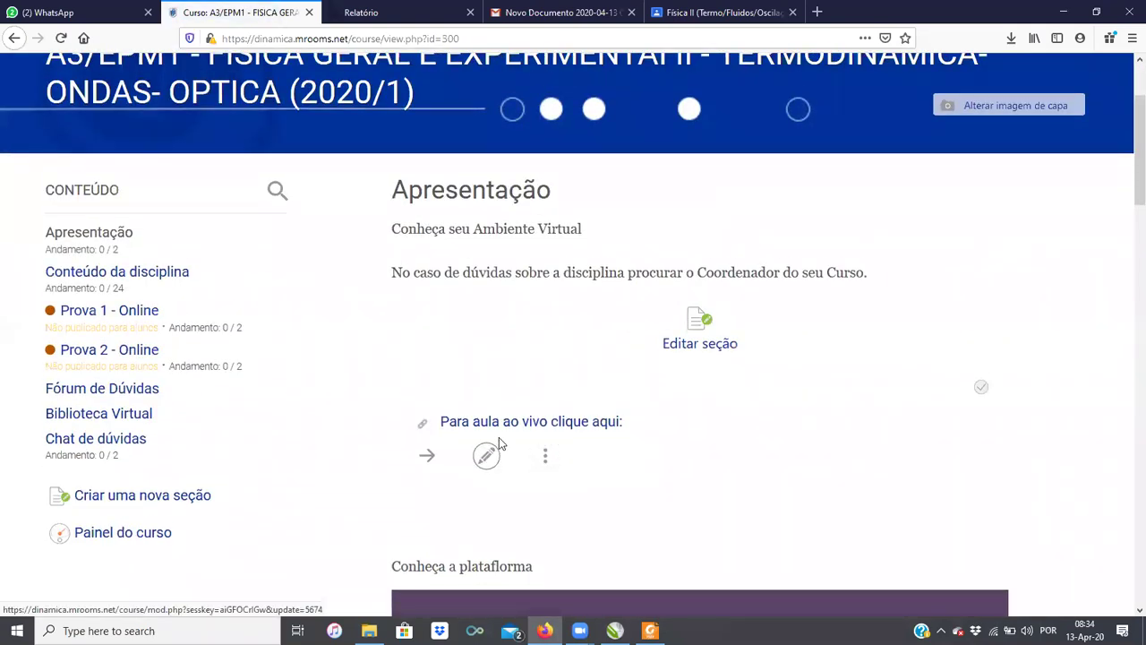
pyautogui.scroll(-4, 497, 448)
pyautogui.scroll(-15, 507, 436)
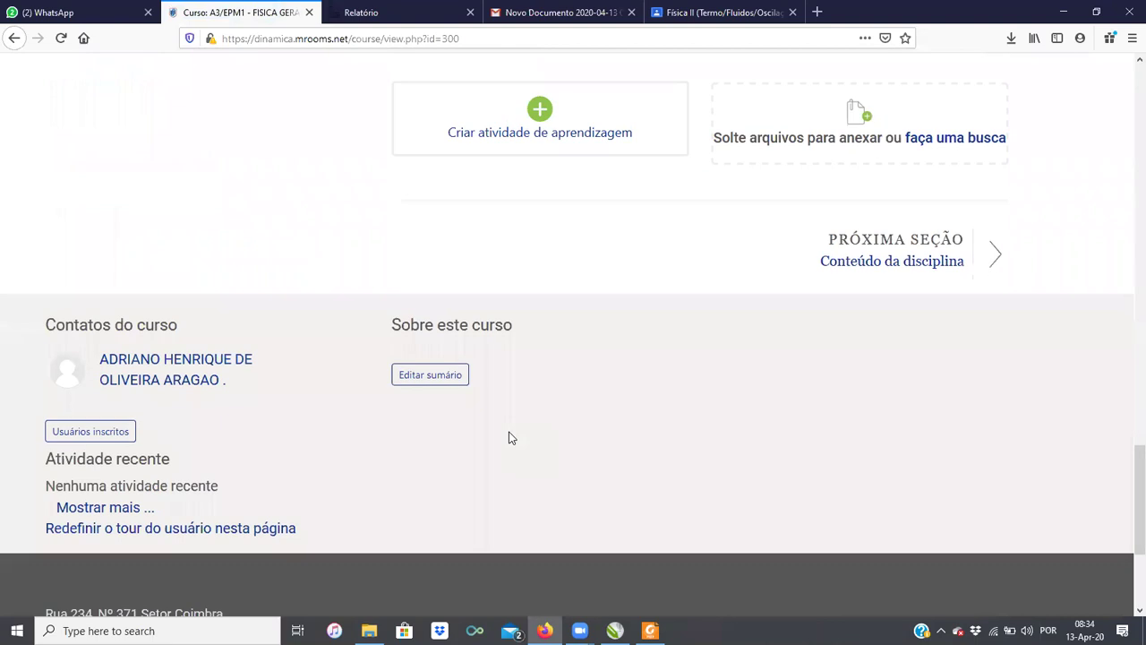
pyautogui.scroll(3, 512, 412)
pyautogui.click(529, 360)
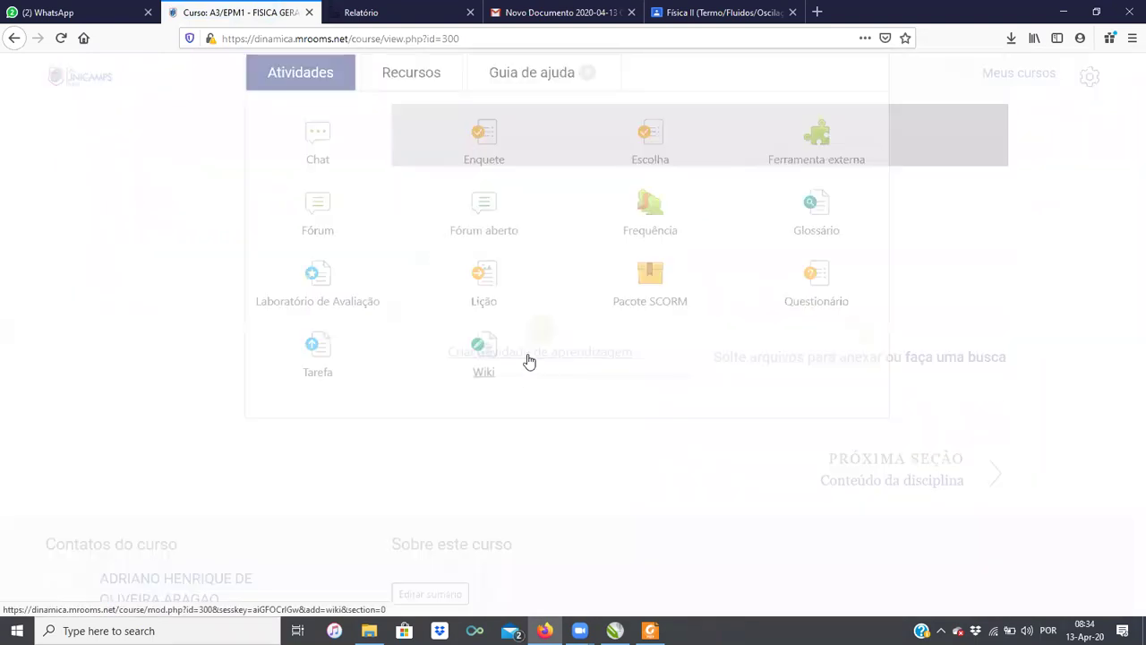
# Step: Choose the URL resource type and paste the WhatsApp group invite as the external URL
pyautogui.click(421, 143)
pyautogui.click(488, 286)
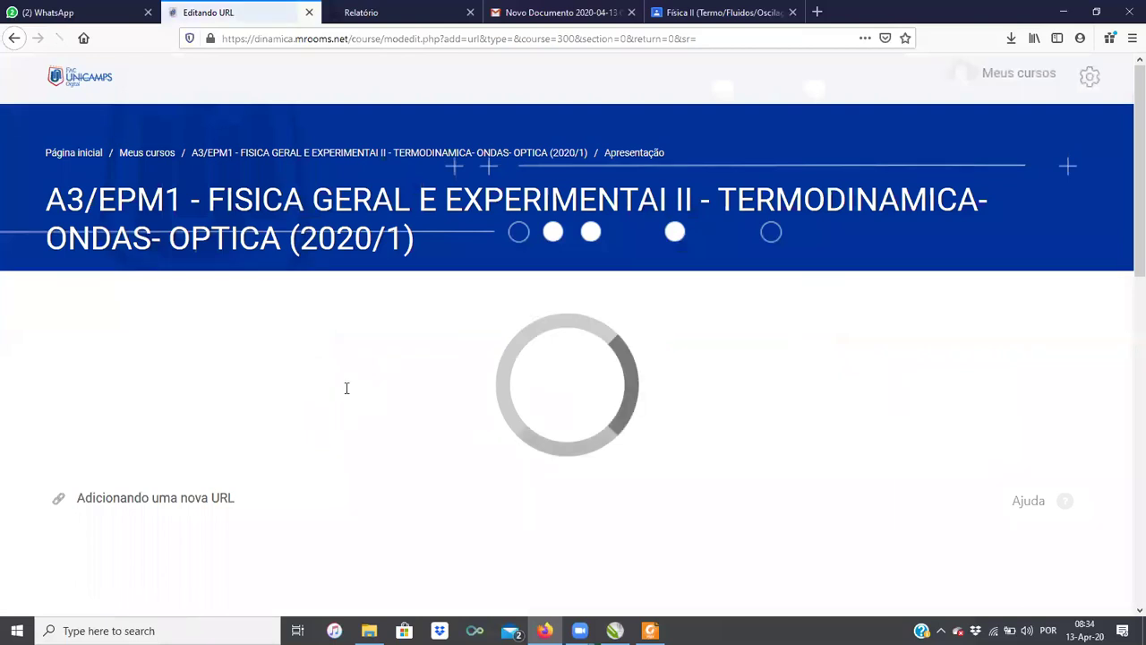
pyautogui.click(251, 428)
pyautogui.hotkey('ctrl', 'v')
# Step: Copy the name 'Link para o grupo do Whatsapp' into the description and save the resource
pyautogui.click(285, 375)
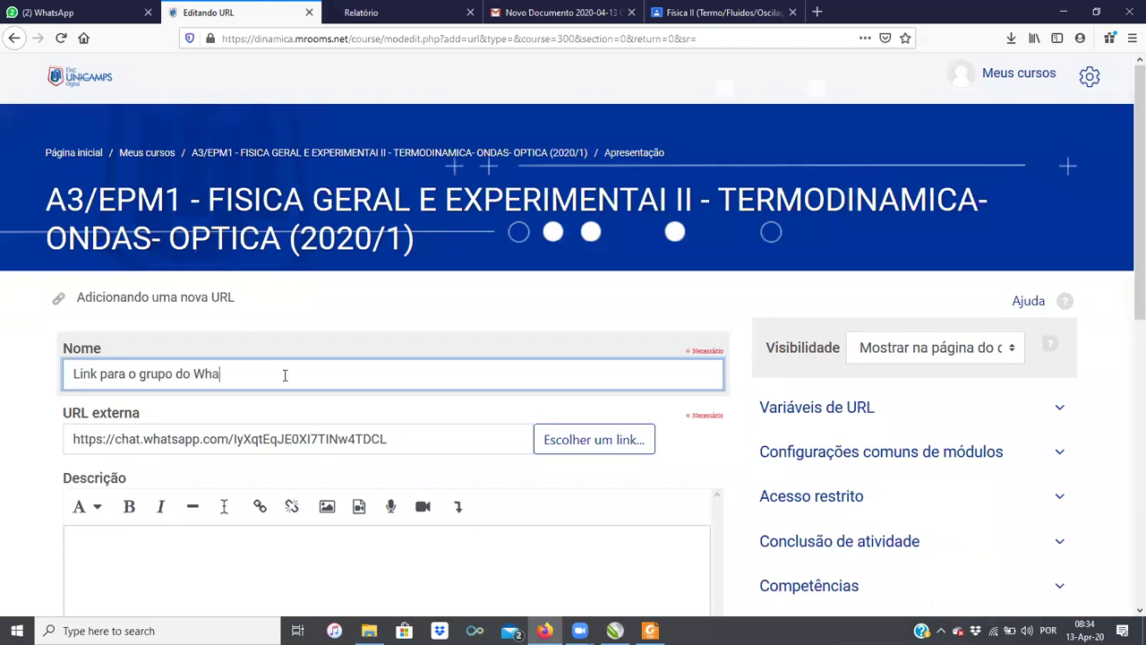
pyautogui.hotkey('ctrl', 'a')
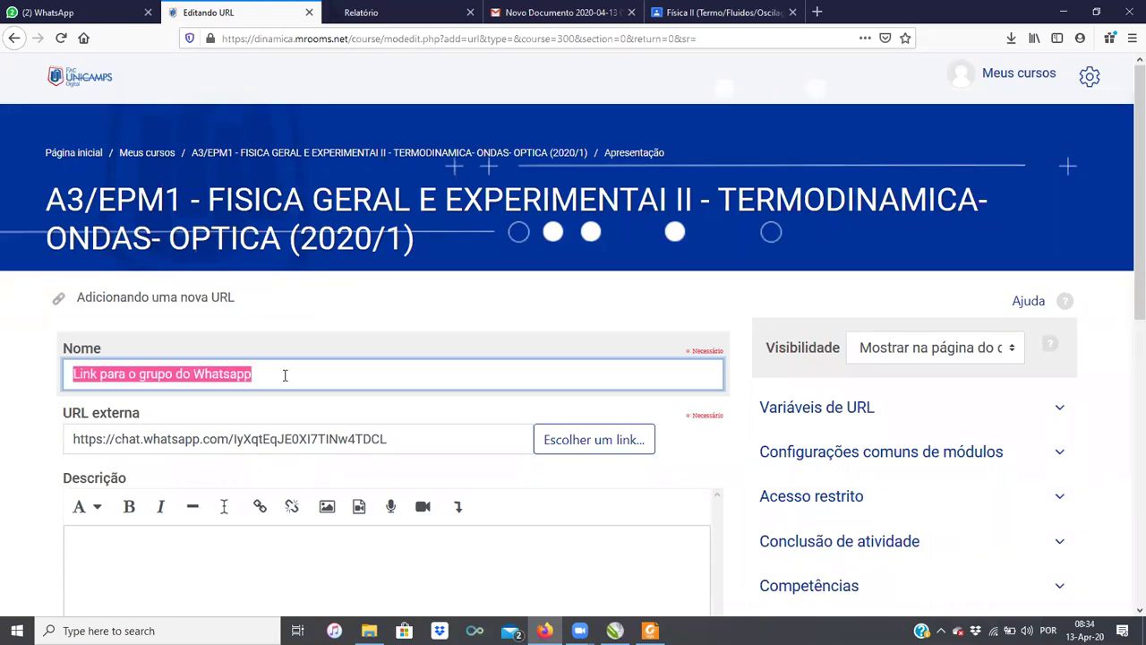
pyautogui.hotkey('ctrl', 'c')
pyautogui.click(245, 583)
pyautogui.hotkey('ctrl', 'v')
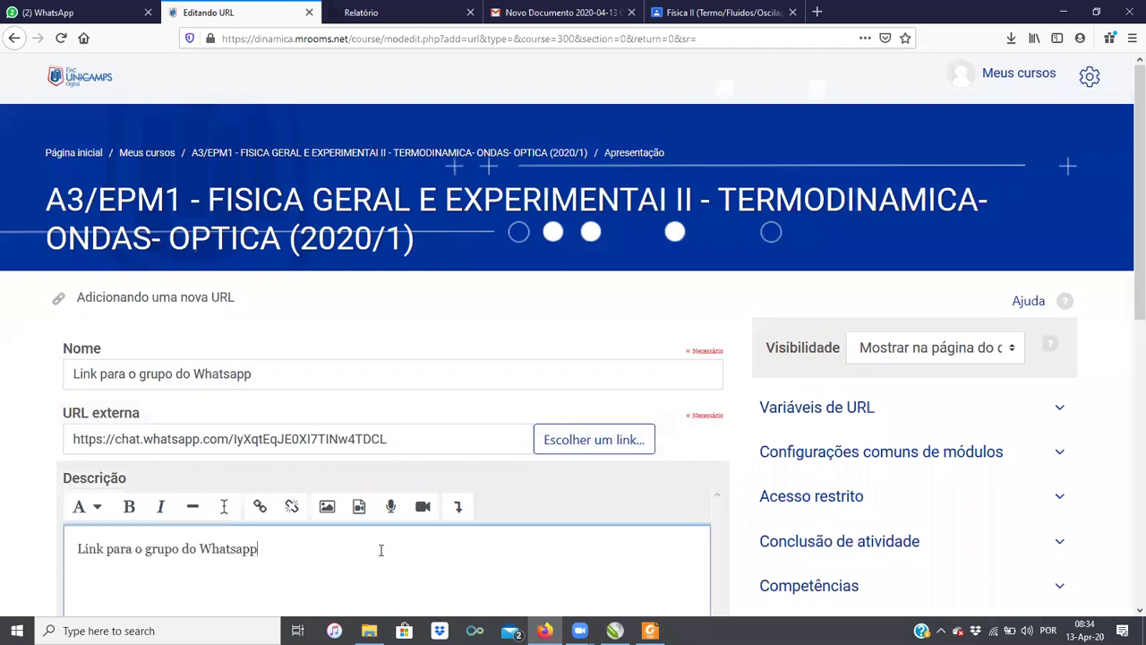
pyautogui.scroll(-2, 324, 534)
pyautogui.scroll(-3, 328, 514)
pyautogui.click(152, 489)
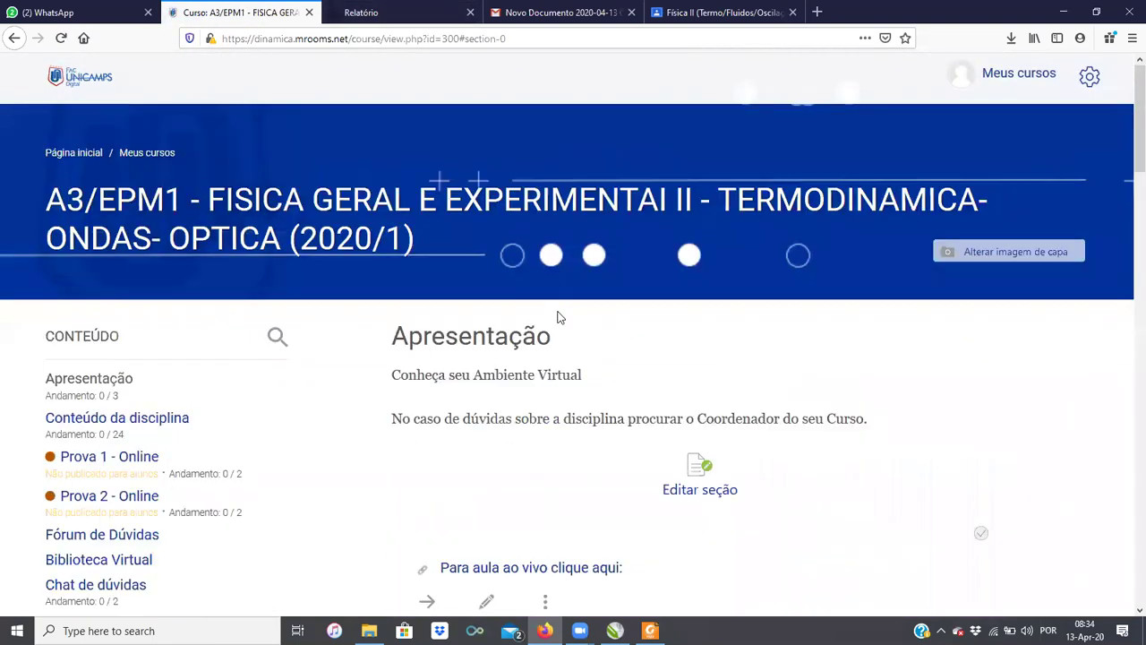
# Step: Go to My courses and open the A3/ECM1 Física Geral II course, viewing its Apresentação section
pyautogui.scroll(-1, 259, 364)
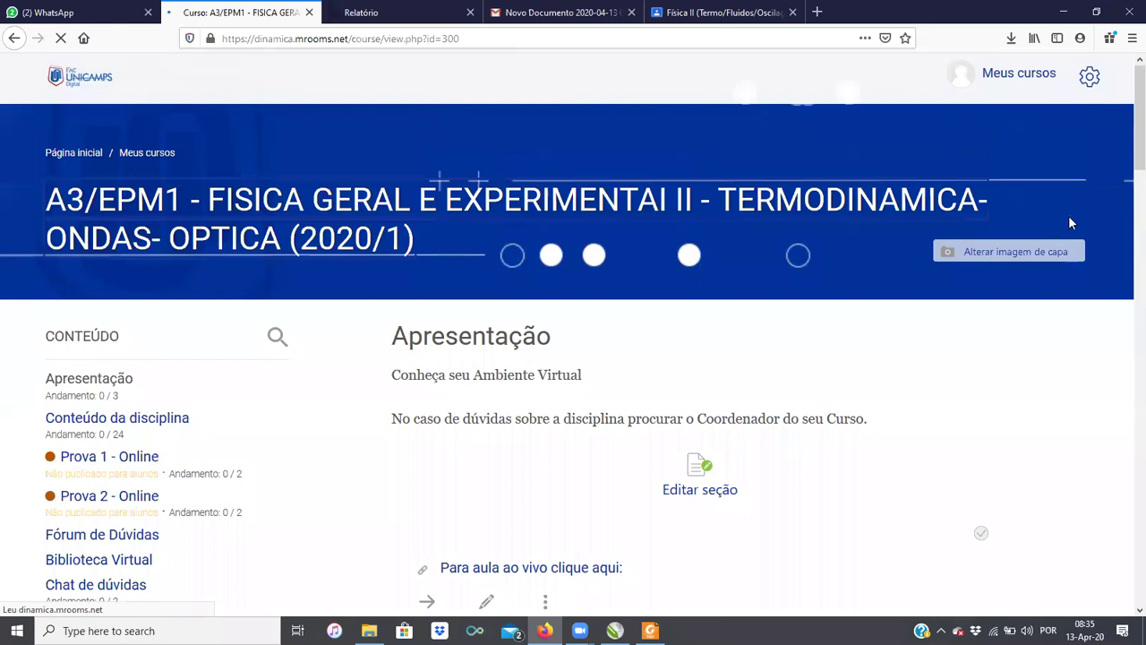
pyautogui.scroll(-5, 711, 300)
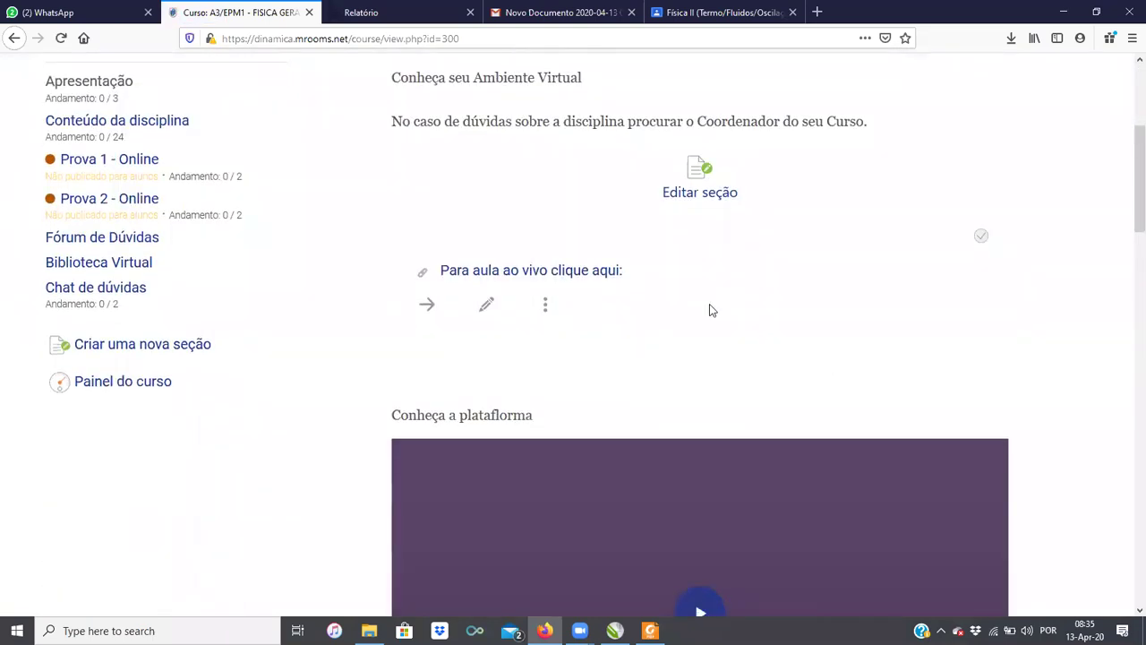
pyautogui.scroll(2, 710, 309)
pyautogui.scroll(1, 130, 302)
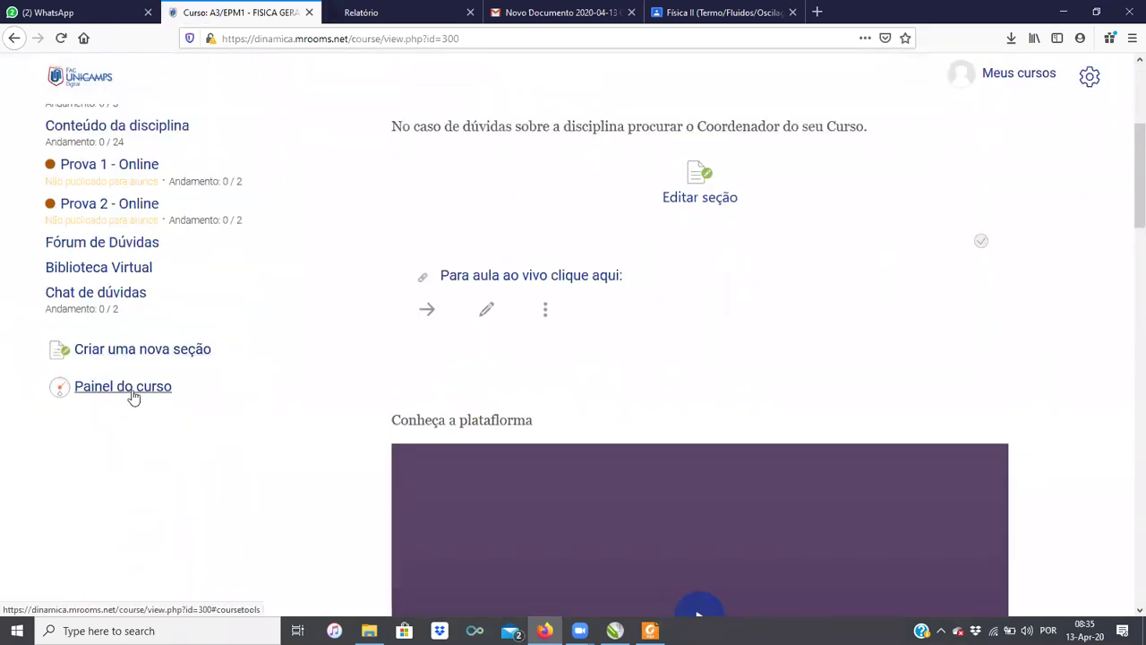
pyautogui.scroll(4, 653, 396)
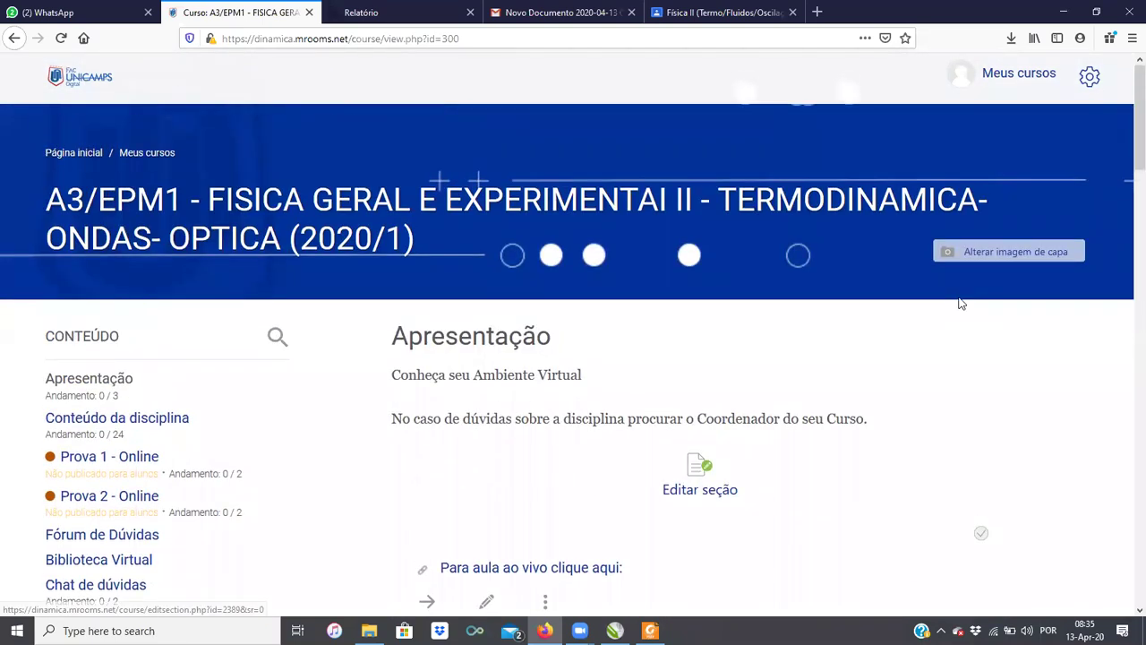
pyautogui.click(146, 154)
pyautogui.click(197, 358)
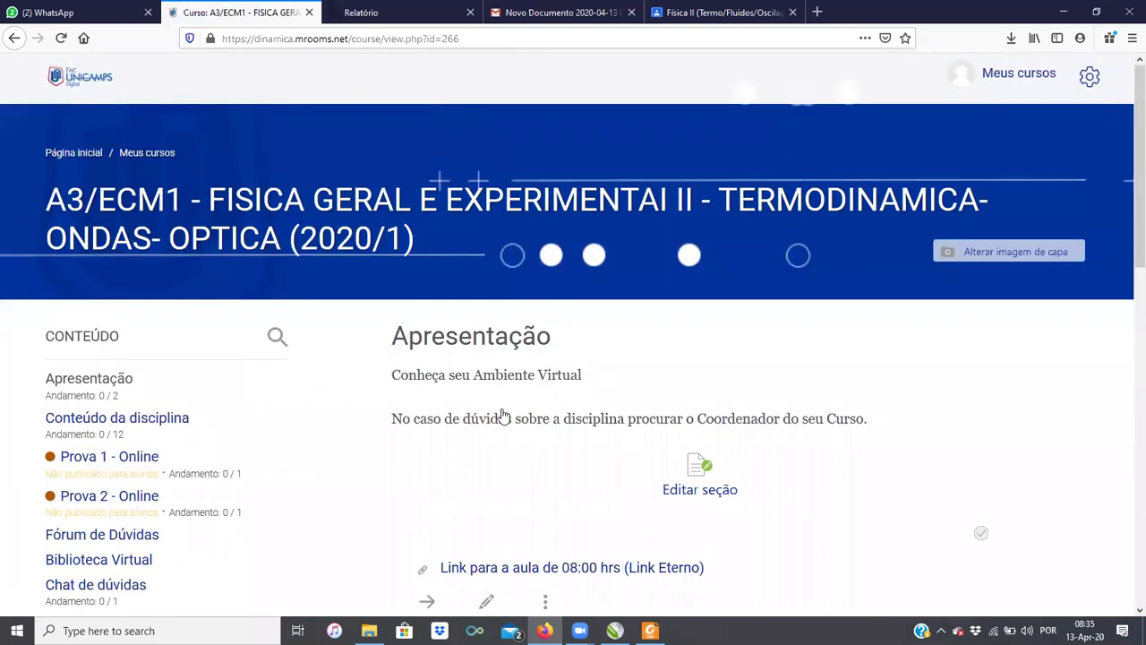
pyautogui.scroll(-5, 502, 416)
pyautogui.scroll(-3, 504, 417)
pyautogui.scroll(3, 504, 423)
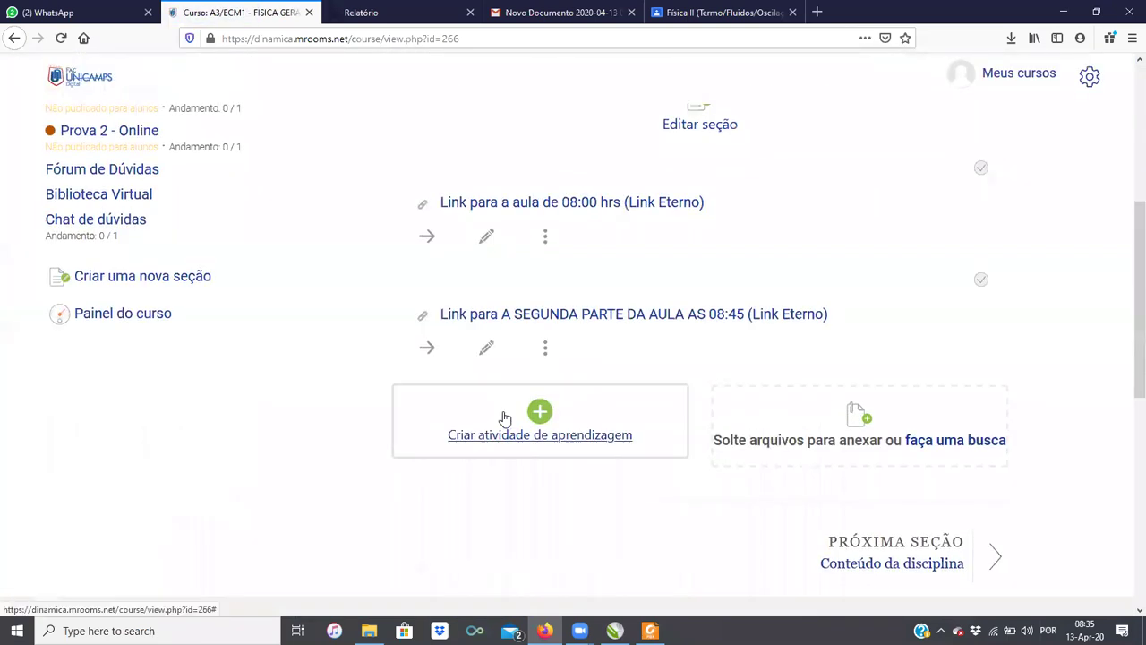
# Step: Start a new URL resource in A3/ECM1 and paste into its external URL field
pyautogui.click(524, 435)
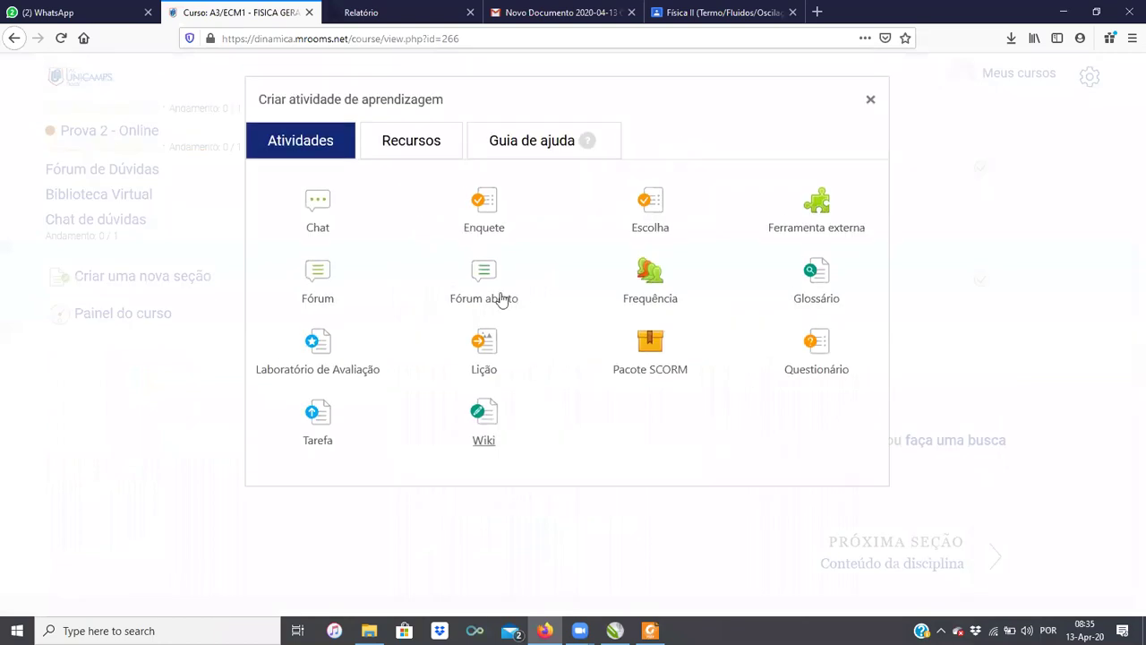
pyautogui.click(431, 152)
pyautogui.click(484, 314)
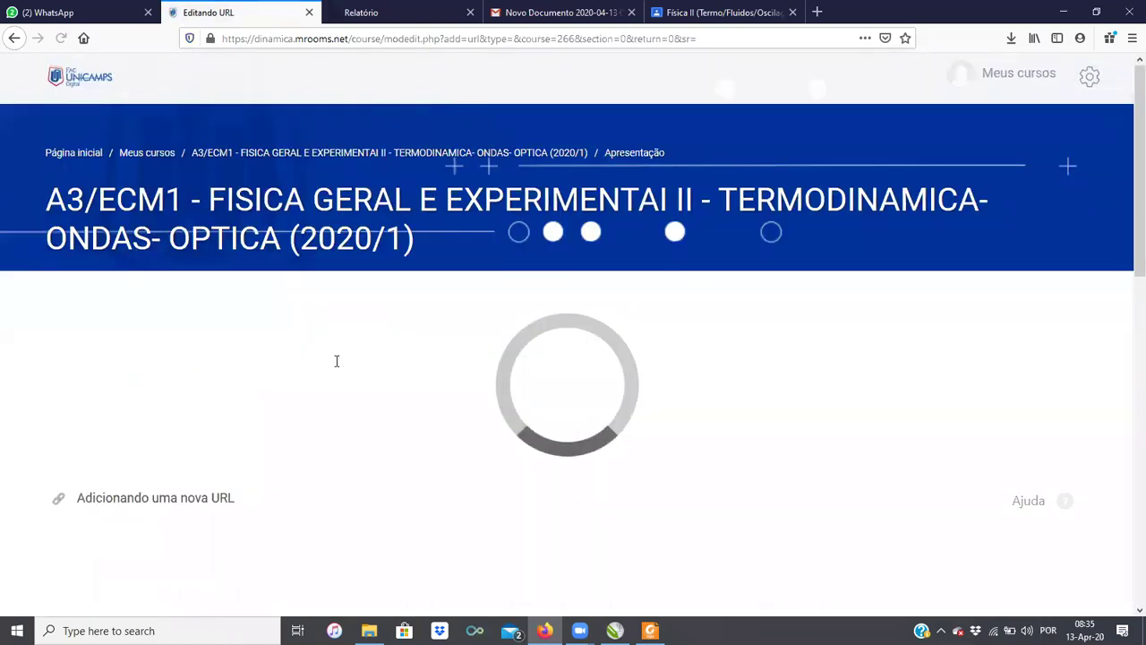
pyautogui.scroll(-2, 306, 371)
pyautogui.click(256, 359)
pyautogui.hotkey('ctrl', 'v')
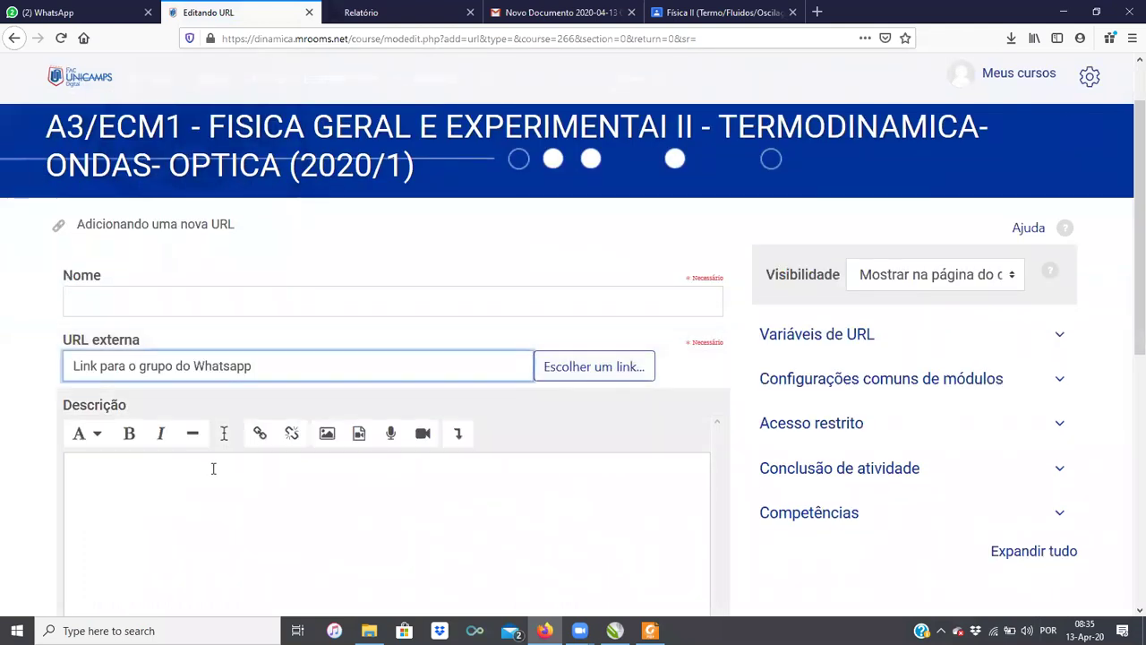
# Step: Fetch the invite from WhatsApp and replace the external URL with the WhatsApp group link
pyautogui.click(55, 12)
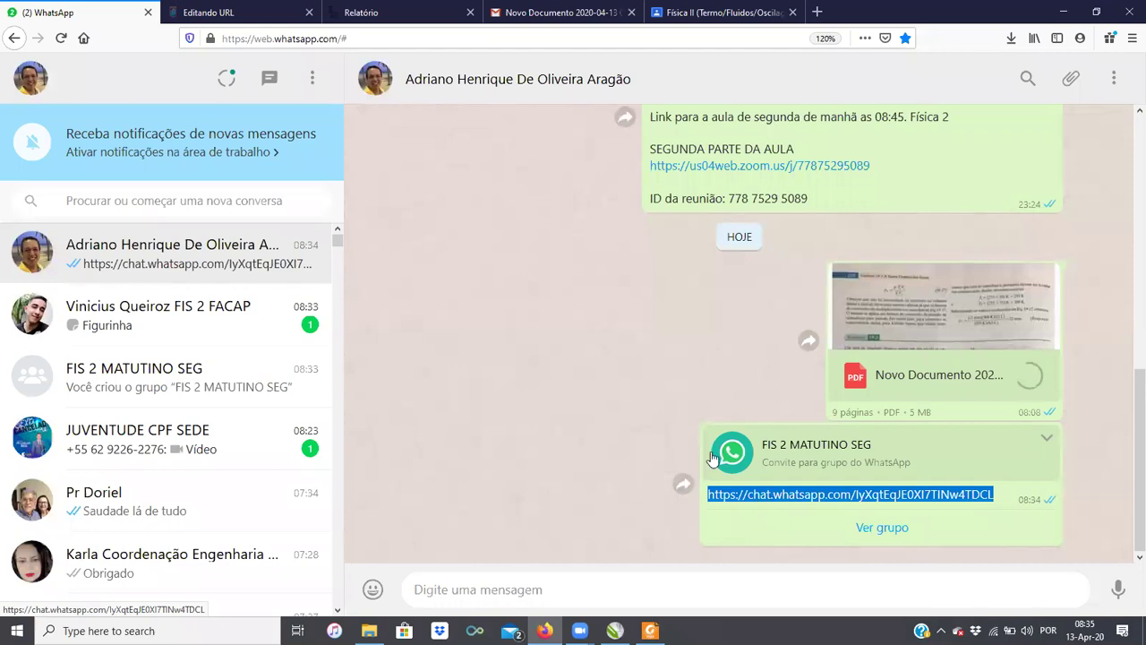
pyautogui.hotkey('ctrl', 'Tab')
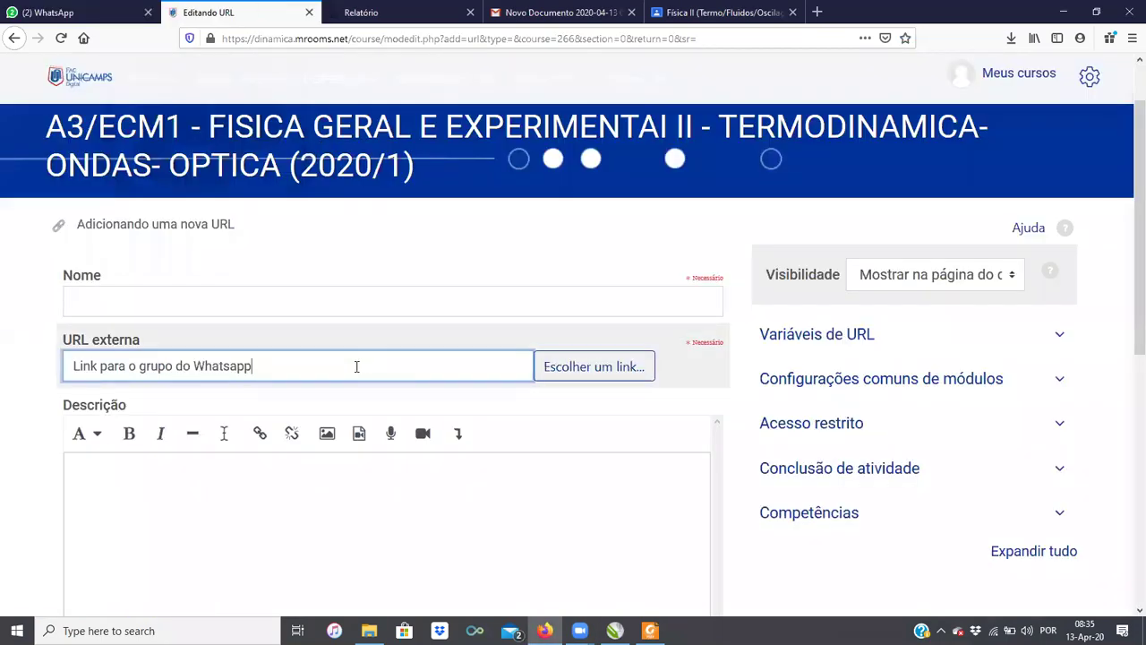
pyautogui.moveTo(253, 365); pyautogui.dragTo(26, 365)
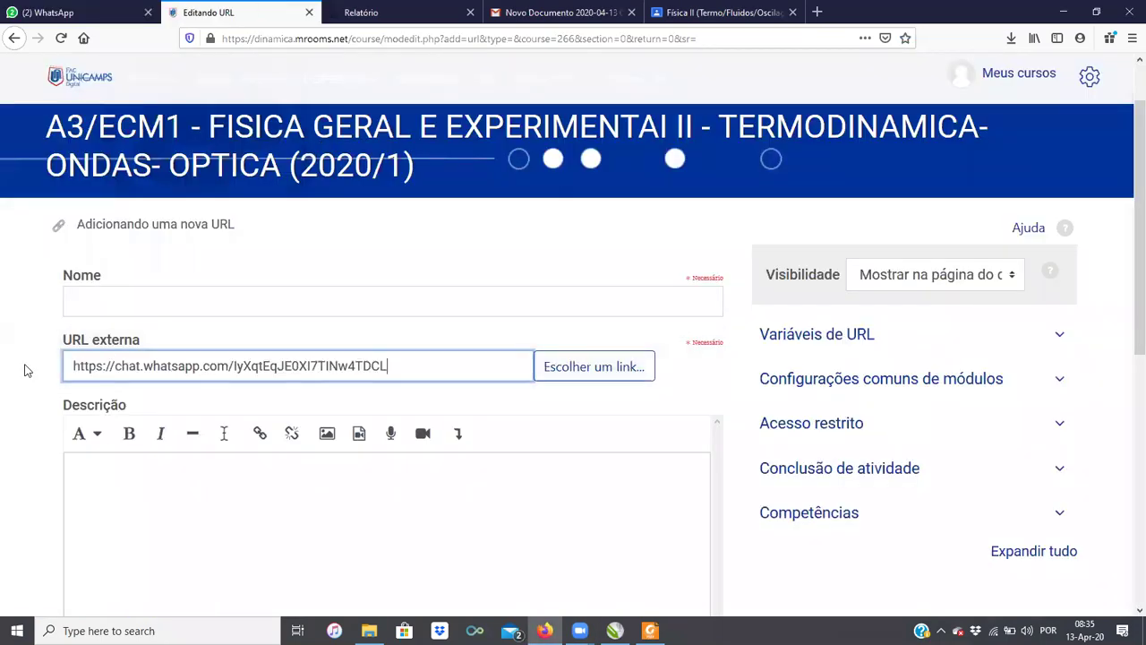
# Step: Type the description 'Link para o grupo do Whatsapp', reuse it as the name, and save
pyautogui.press('Tab')
pyautogui.press('Tab')
pyautogui.press('Tab')
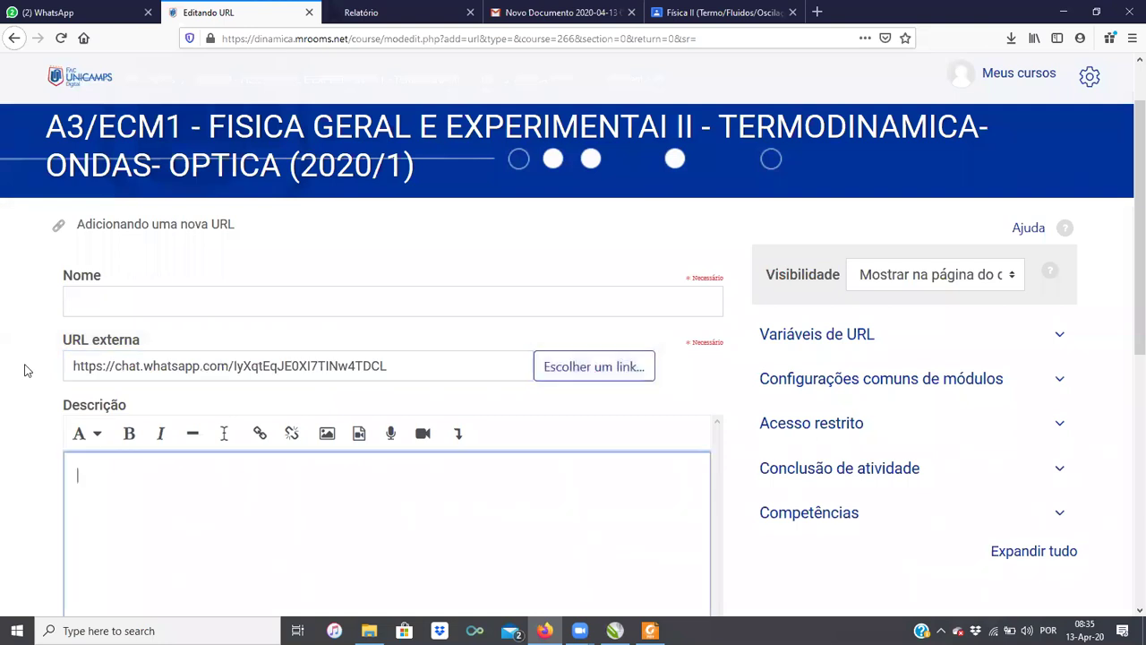
pyautogui.write('Link para o grupo do Whatsapp')
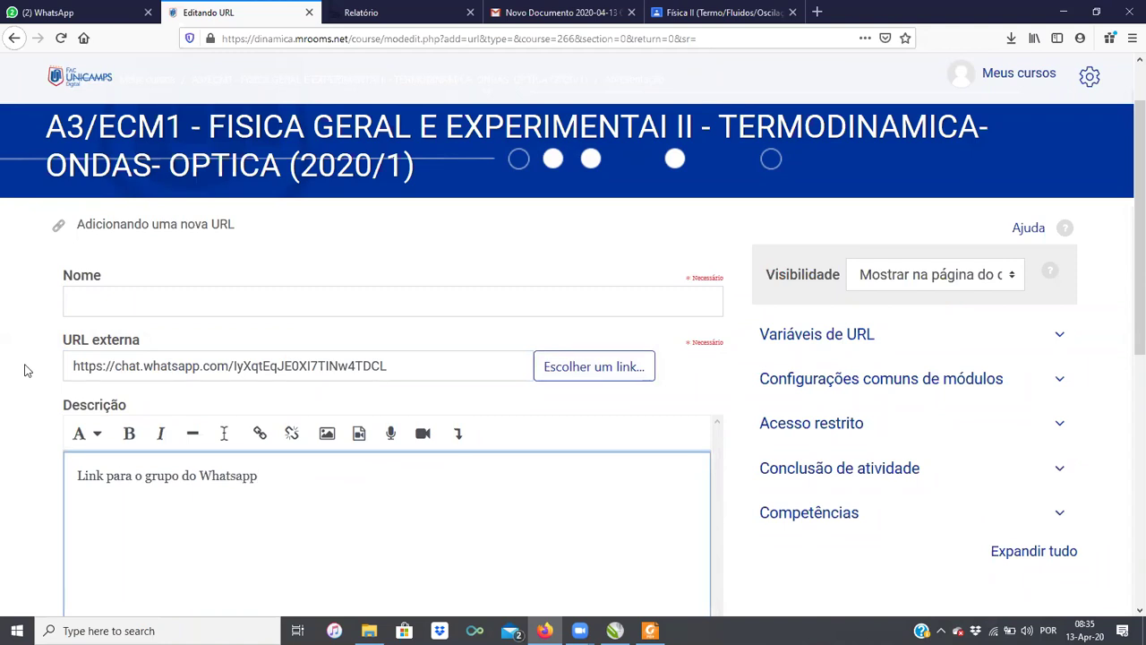
pyautogui.hotkey('ctrl', 'a')
pyautogui.hotkey('ctrl', 'c')
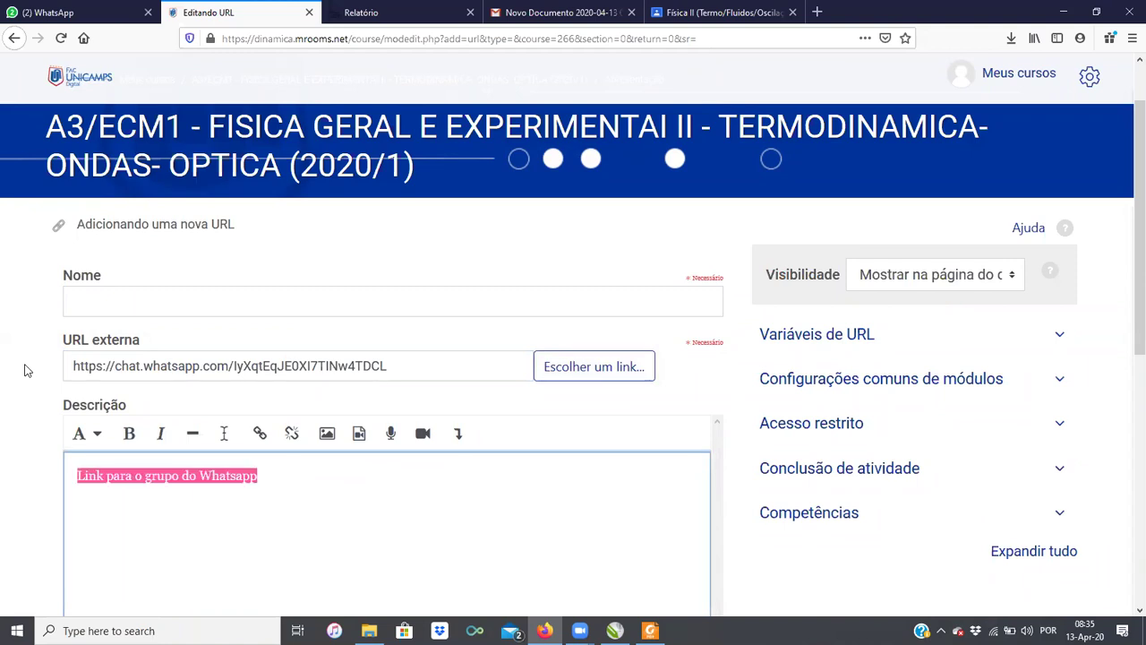
pyautogui.click(261, 303)
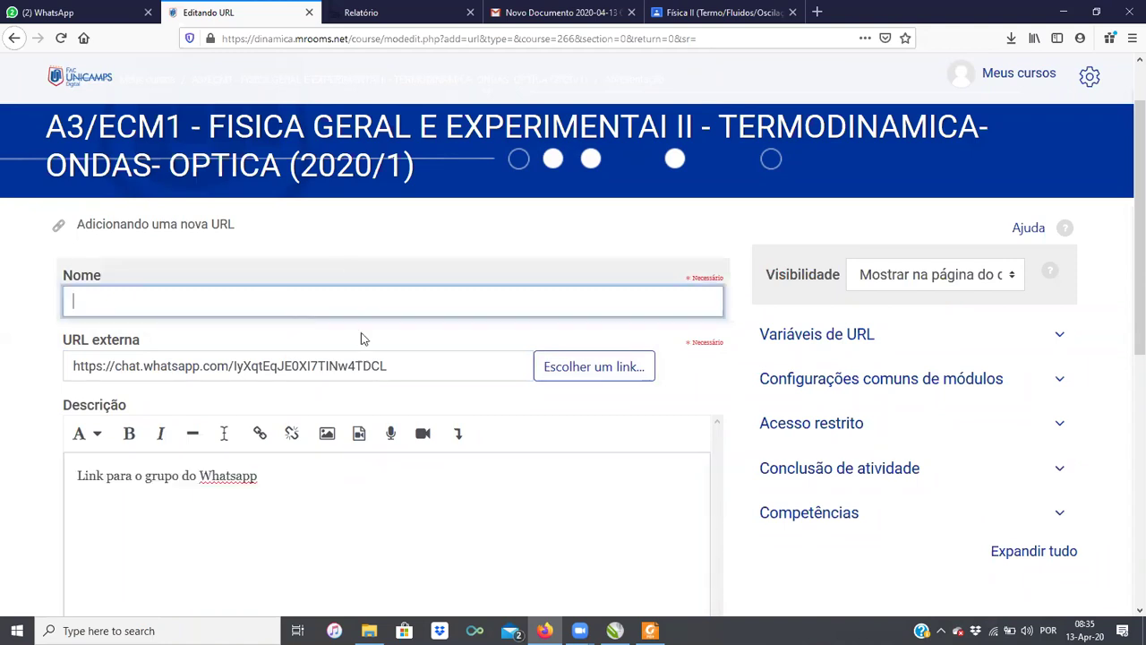
pyautogui.hotkey('ctrl', 'v')
pyautogui.scroll(-3, 453, 394)
pyautogui.scroll(-1, 458, 430)
pyautogui.click(134, 494)
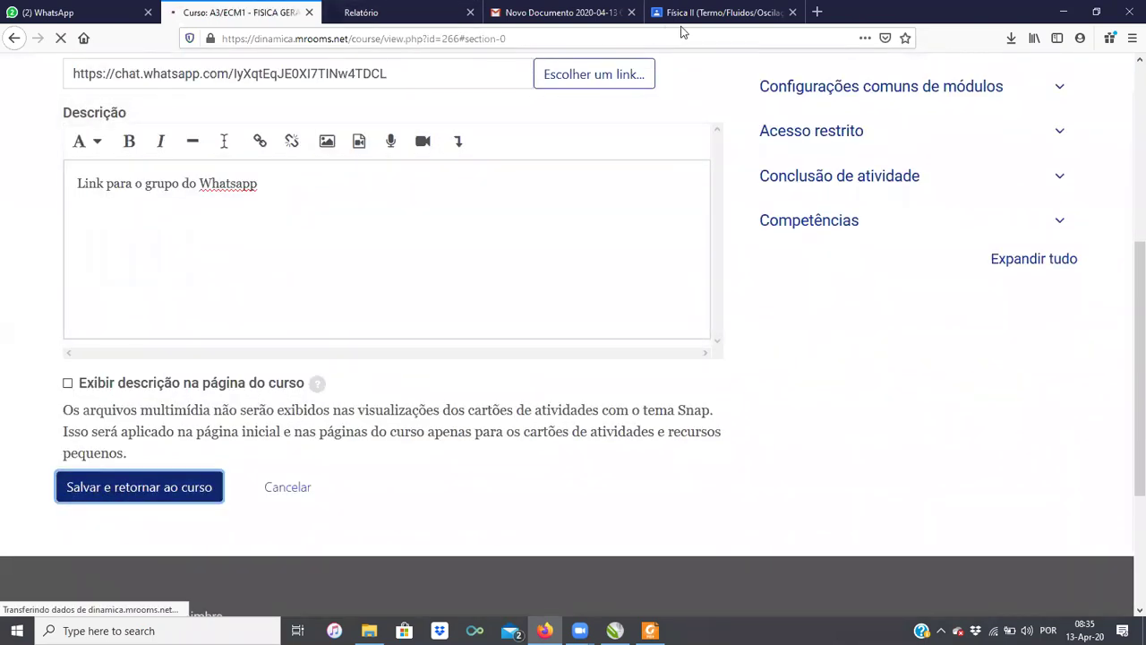
# Step: Start a Física II Classroom post with the pasted text, then clear it again
pyautogui.click(678, 14)
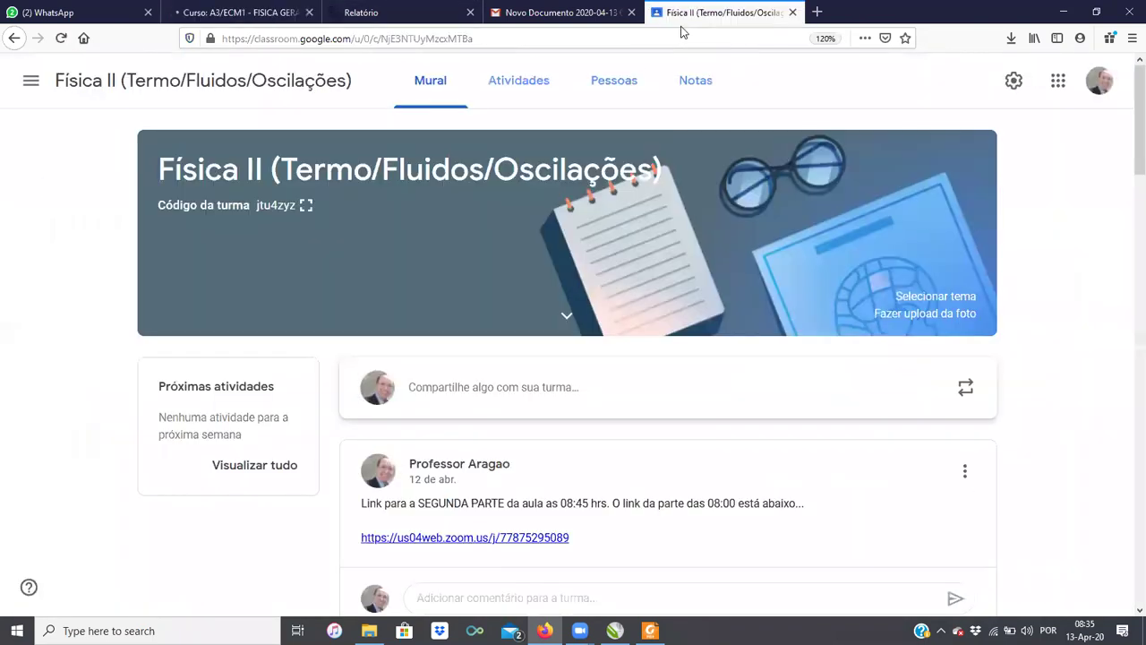
pyautogui.click(507, 388)
pyautogui.hotkey('ctrl', 'v')
pyautogui.hotkey('ctrl', 'a')
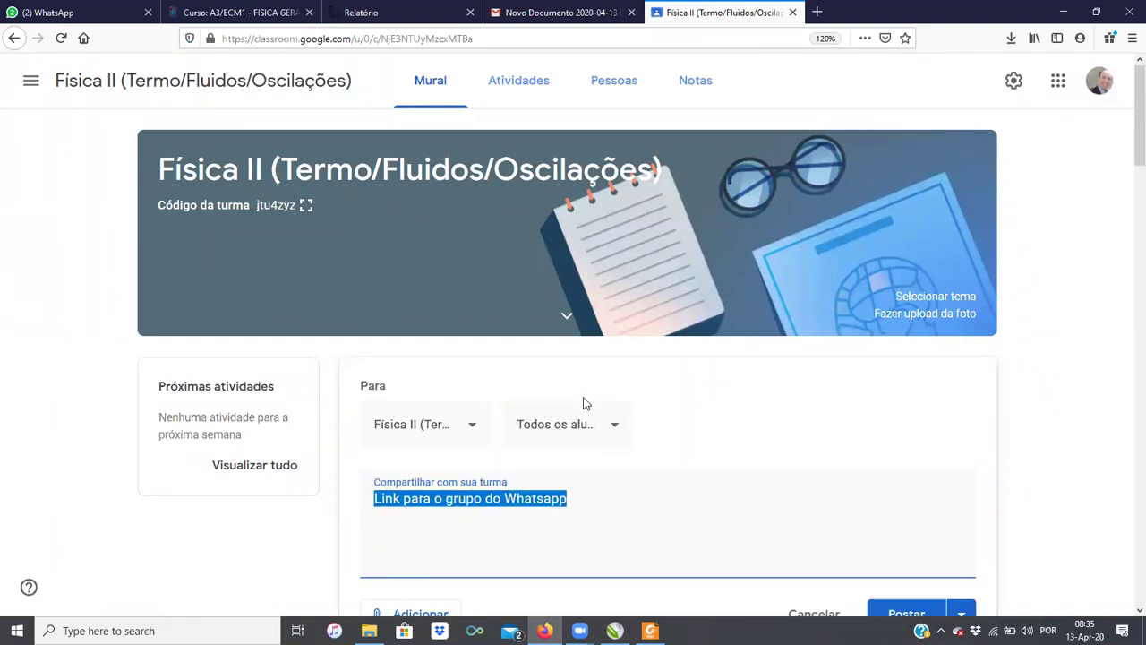
pyautogui.press('BackSpace')
pyautogui.click(237, 13)
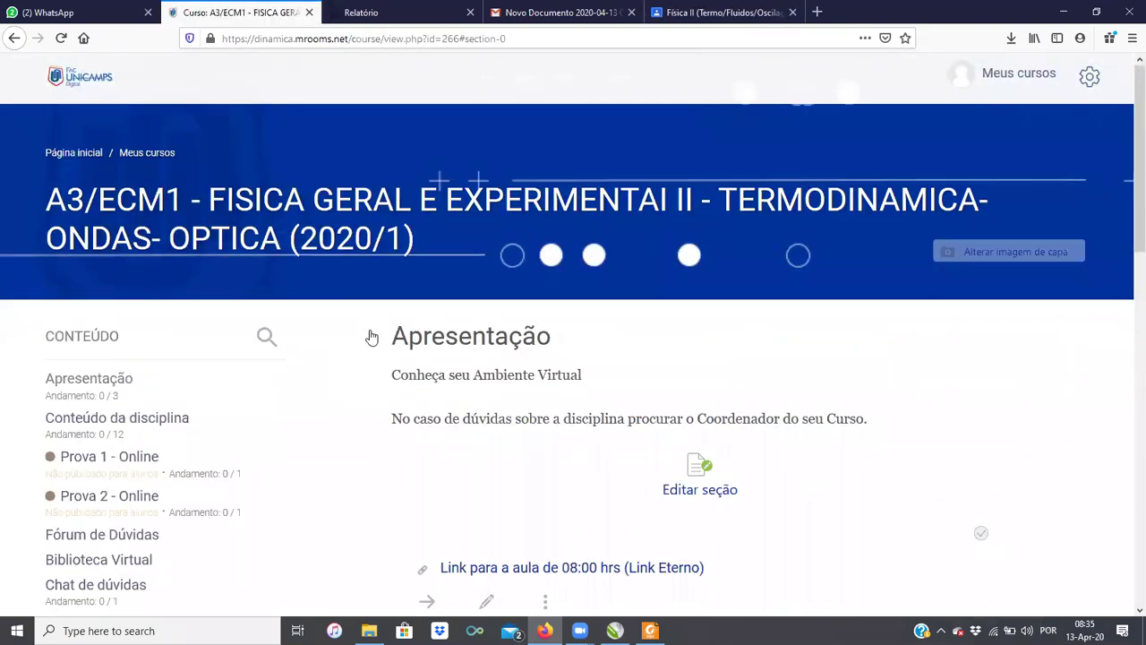
# Step: Edit the 'Link para o grupo do Whatsapp' resource, select its invite URL, and save unchanged
pyautogui.scroll(-3, 564, 421)
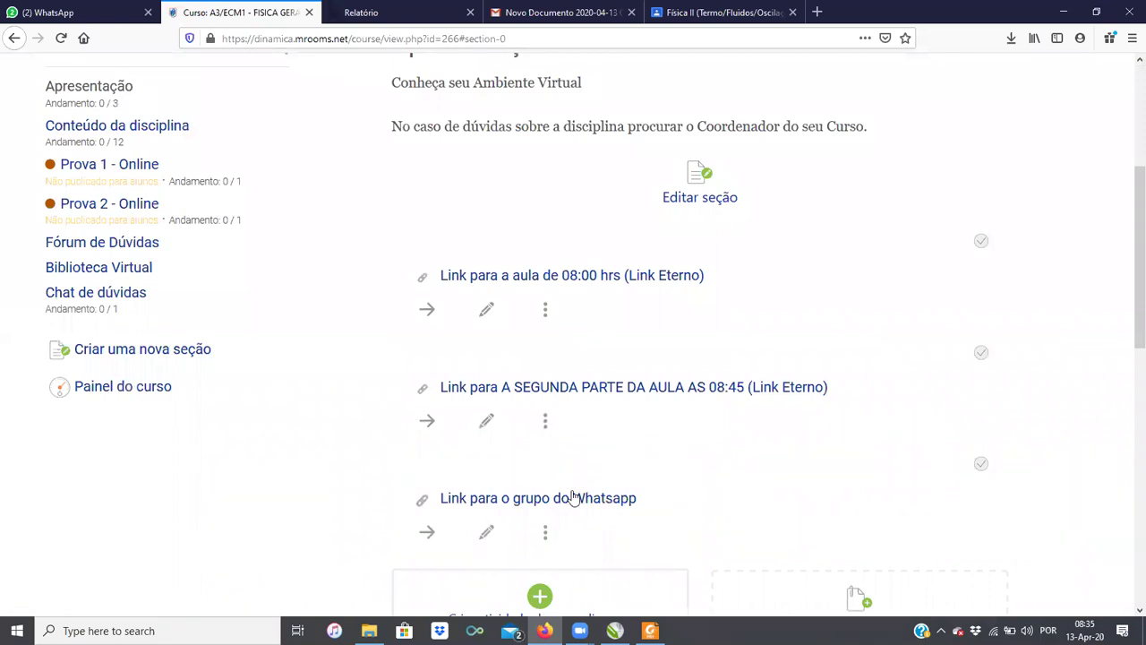
pyautogui.click(486, 534)
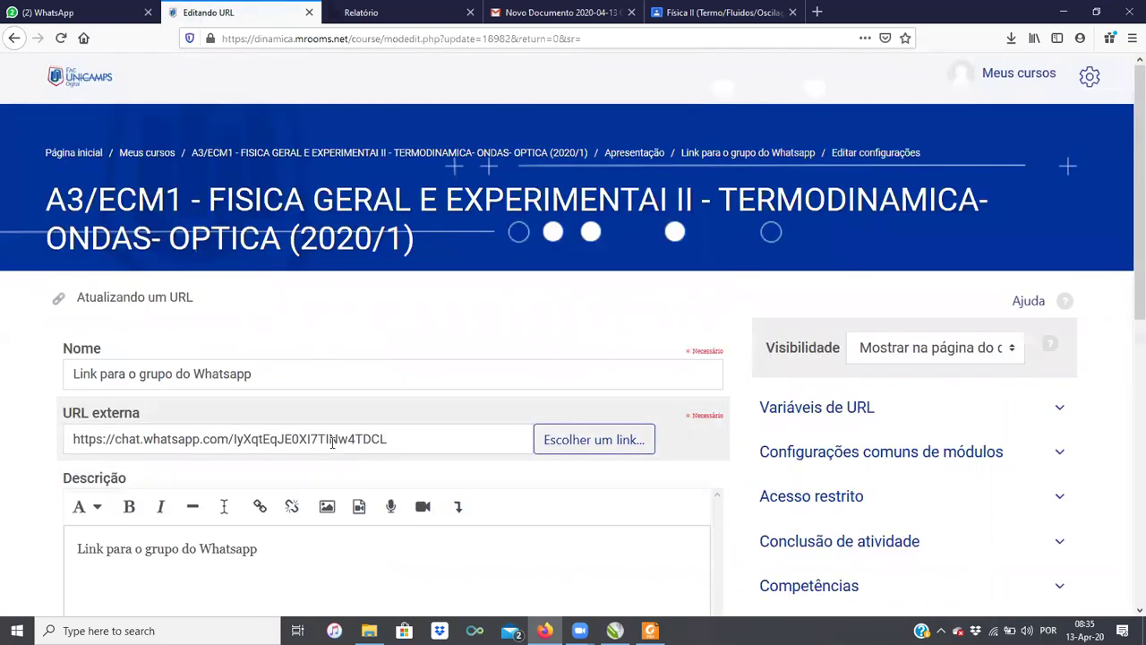
pyautogui.click(328, 439)
pyautogui.hotkey('ctrl', 'a')
pyautogui.hotkey('ctrl', 'c')
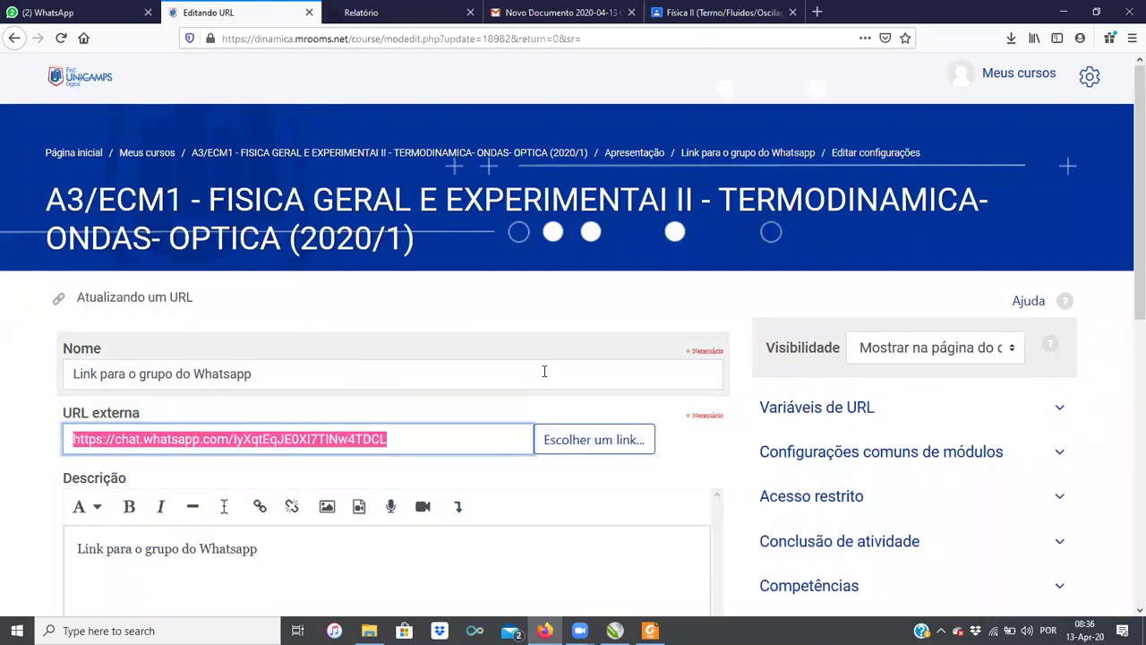
pyautogui.scroll(-4, 543, 371)
pyautogui.click(172, 490)
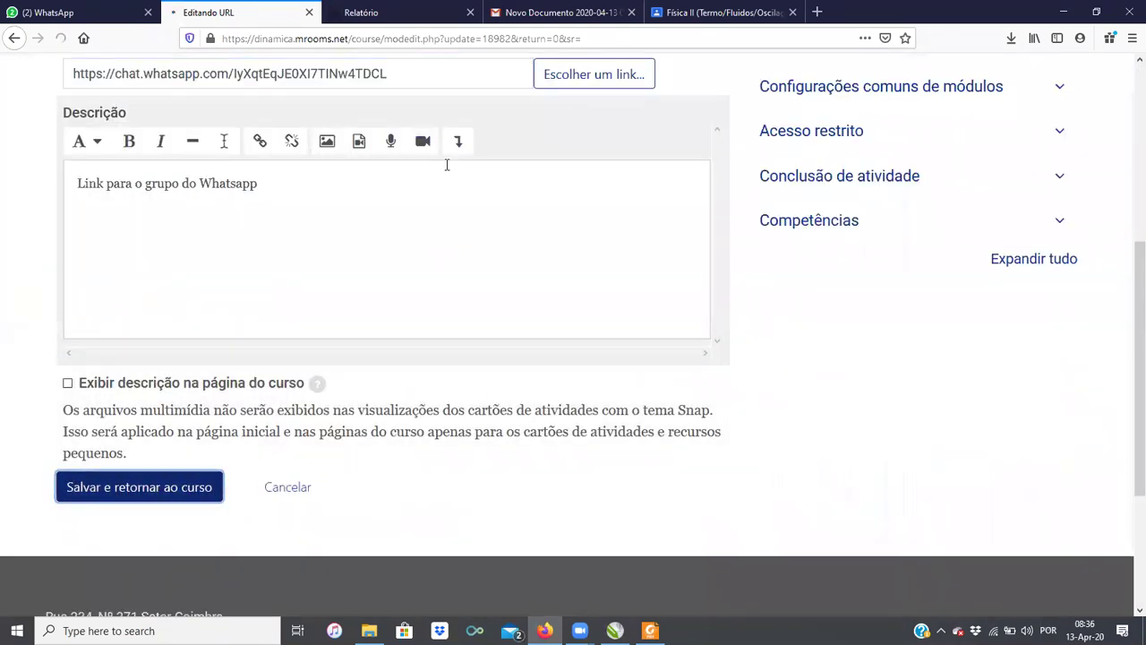
# Step: Post the WhatsApp invite link to Física II with the note 'Link para grupo do Whatsapp de nossa matéria'
pyautogui.click(720, 12)
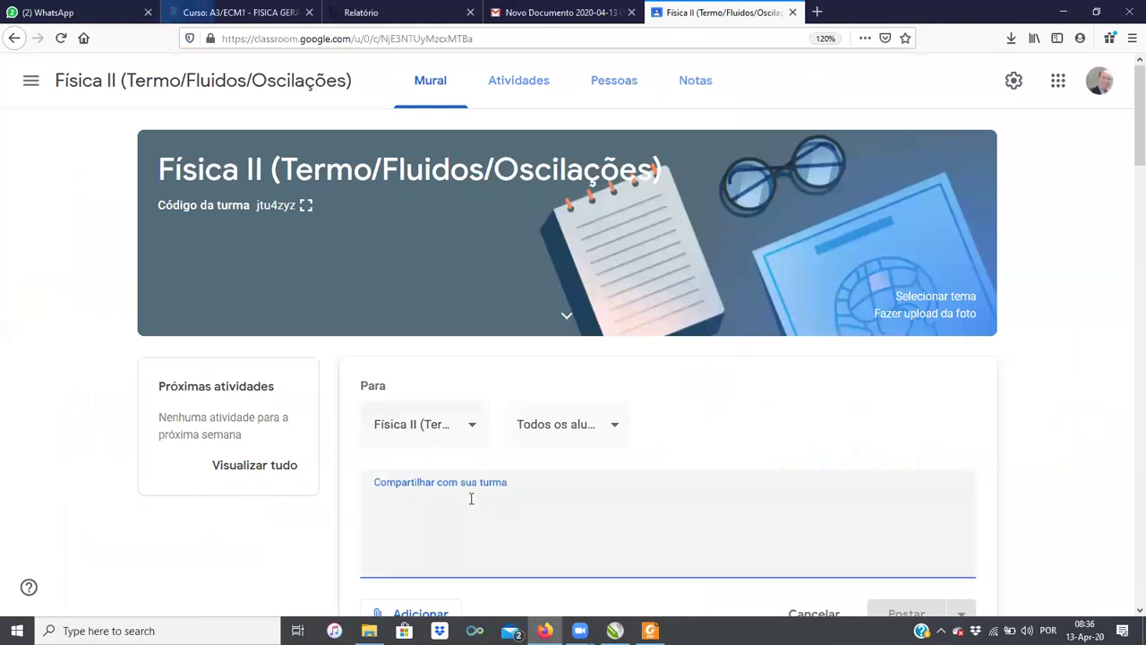
pyautogui.hotkey('ctrl', 'v')
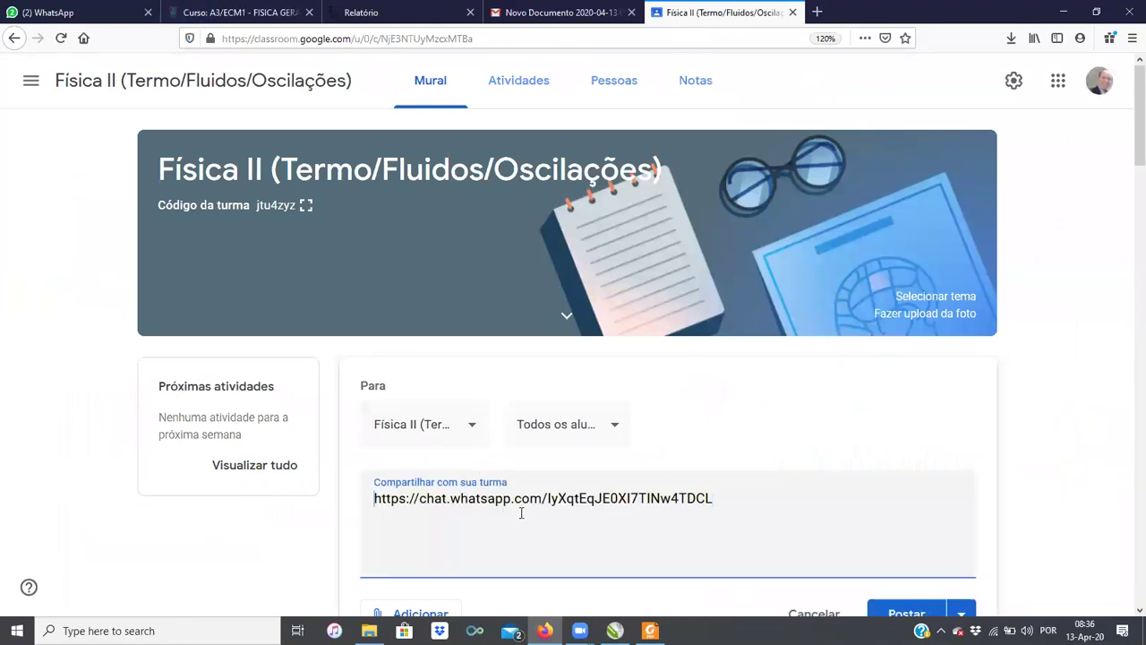
pyautogui.press('Return')
pyautogui.press('Return')
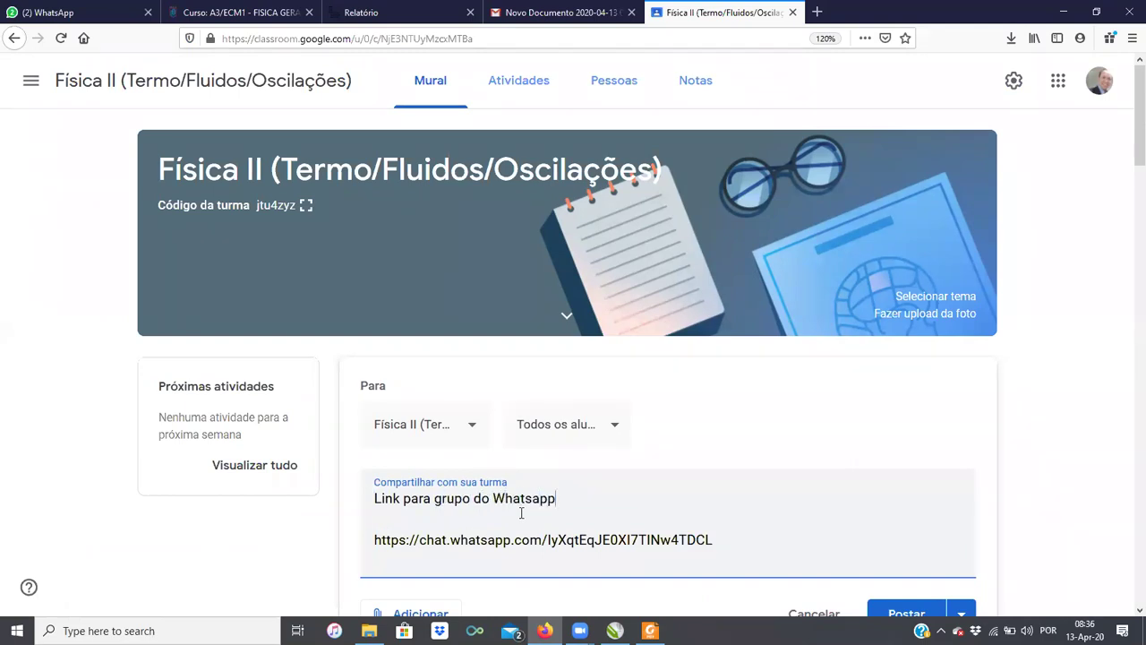
pyautogui.scroll(-2, 671, 512)
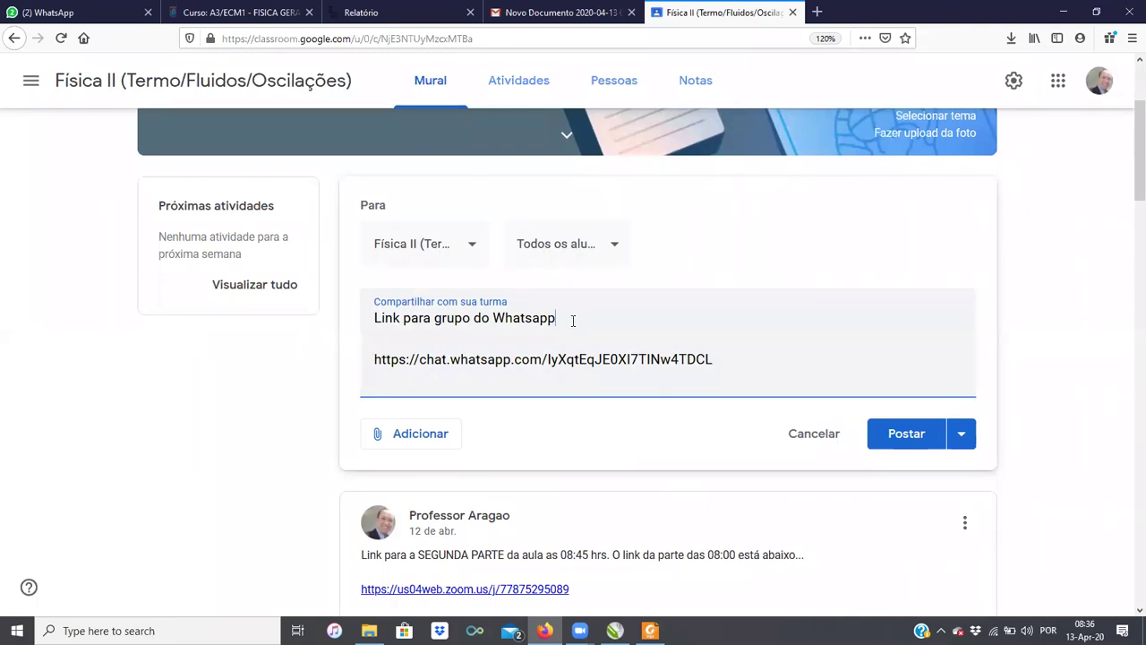
pyautogui.write('de nossa matéria')
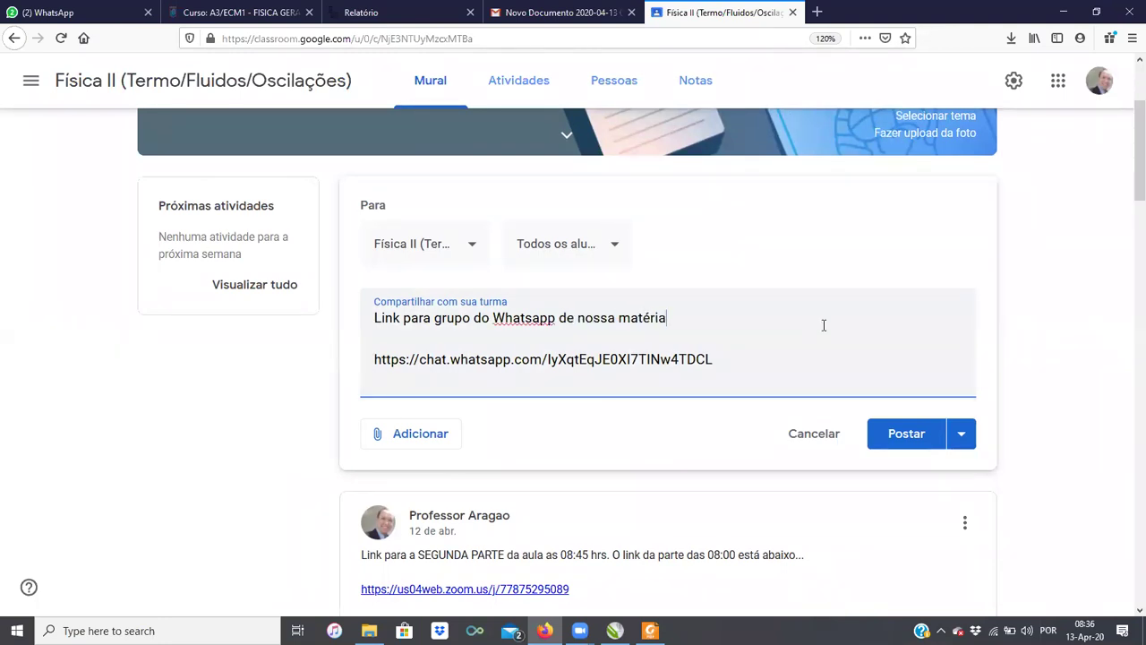
pyautogui.click(907, 433)
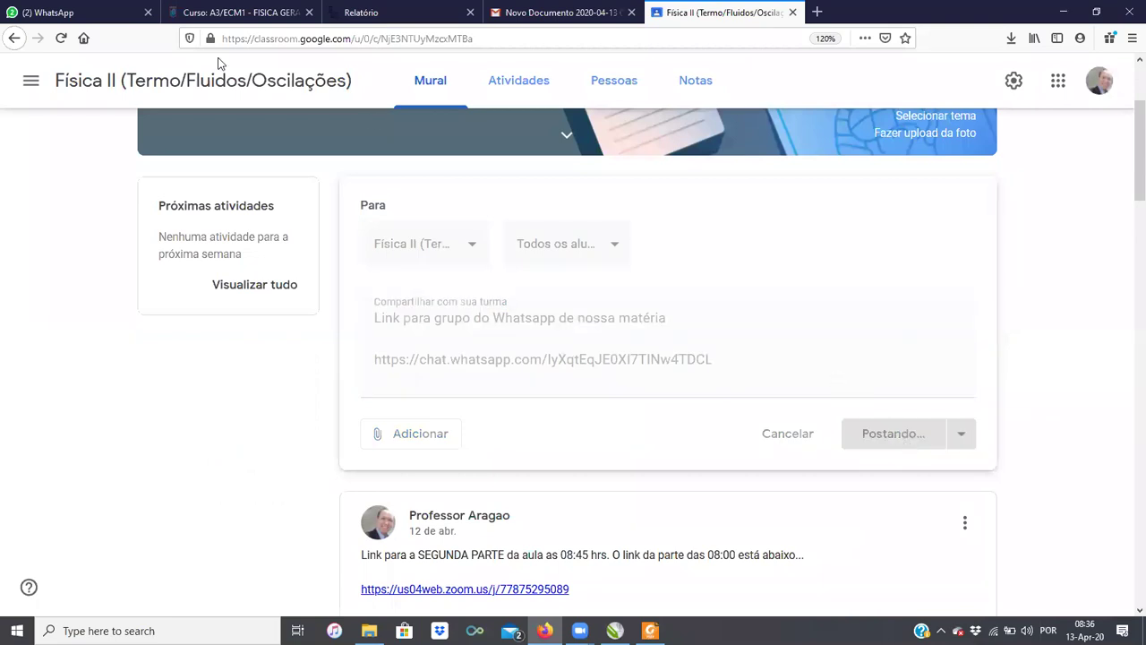
# Step: Glance over the WhatsApp, Moodle, Sagah report and Gmail tabs, then return to the Física II stream
pyautogui.click(76, 11)
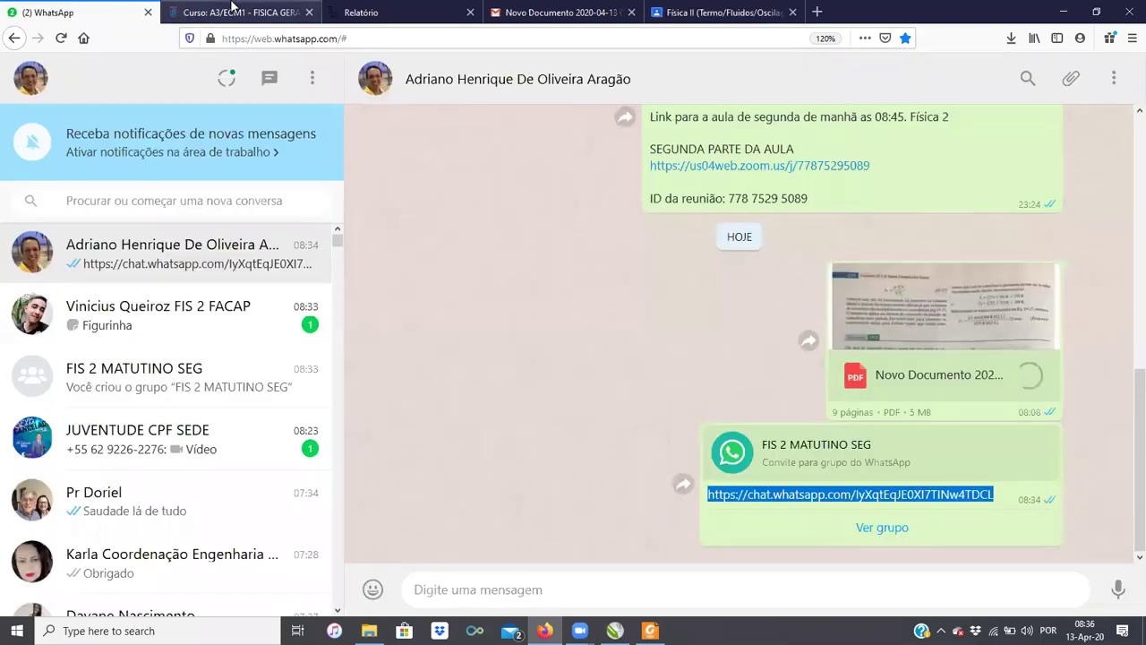
pyautogui.click(230, 9)
pyautogui.click(351, 13)
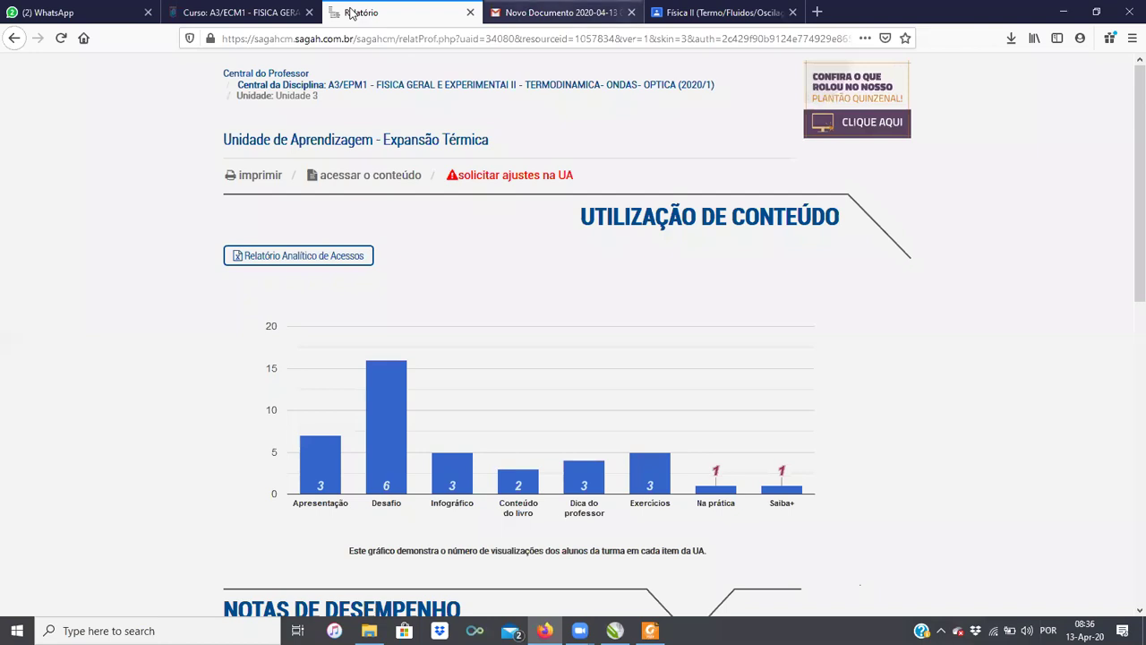
pyautogui.click(557, 13)
pyautogui.click(126, 167)
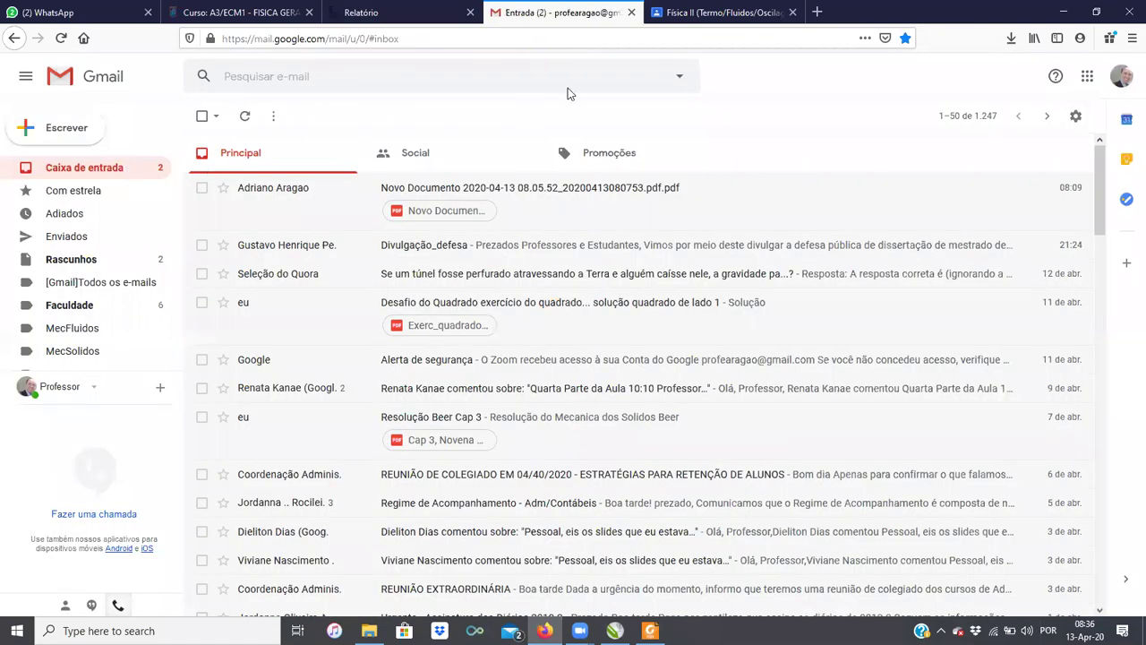
pyautogui.click(698, 14)
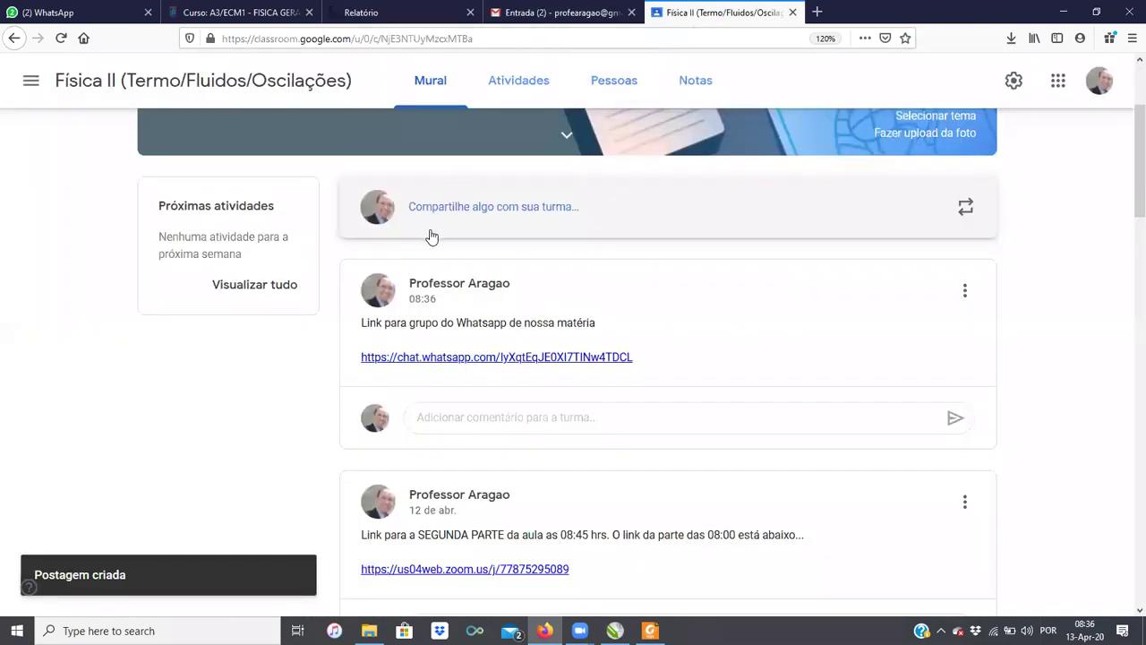
pyautogui.scroll(3, 431, 241)
# Step: Scroll the A3/ECM1 course page to find the new Whatsapp link, then minimize the browser
pyautogui.click(237, 12)
pyautogui.scroll(5, 305, 345)
pyautogui.scroll(-5, 304, 348)
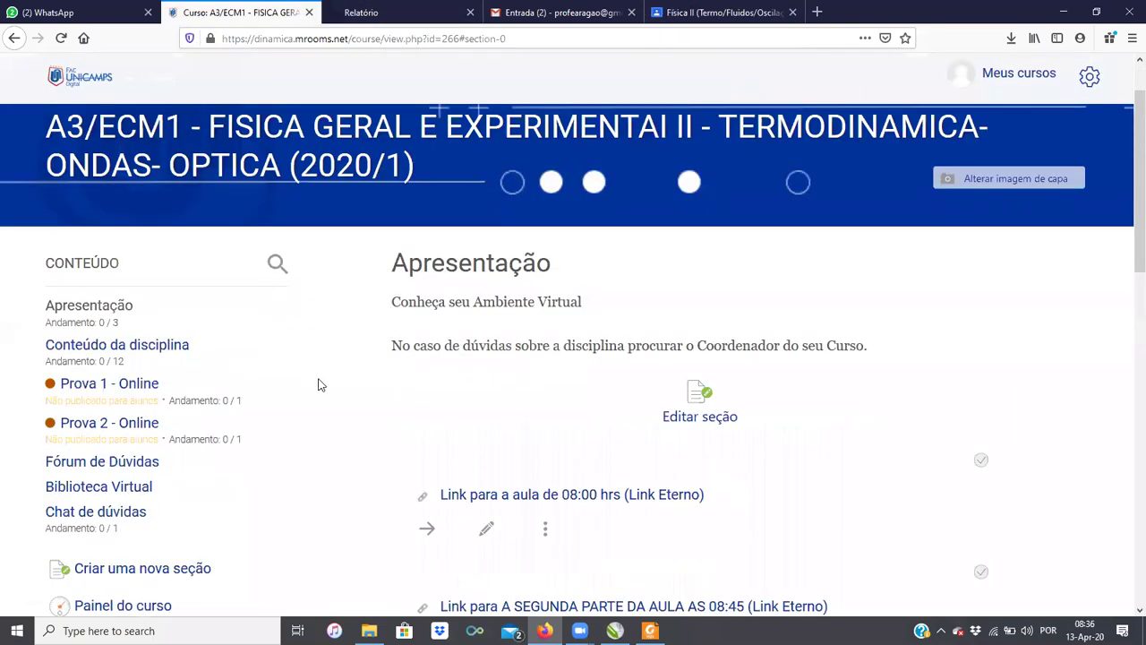
pyautogui.scroll(-4, 442, 362)
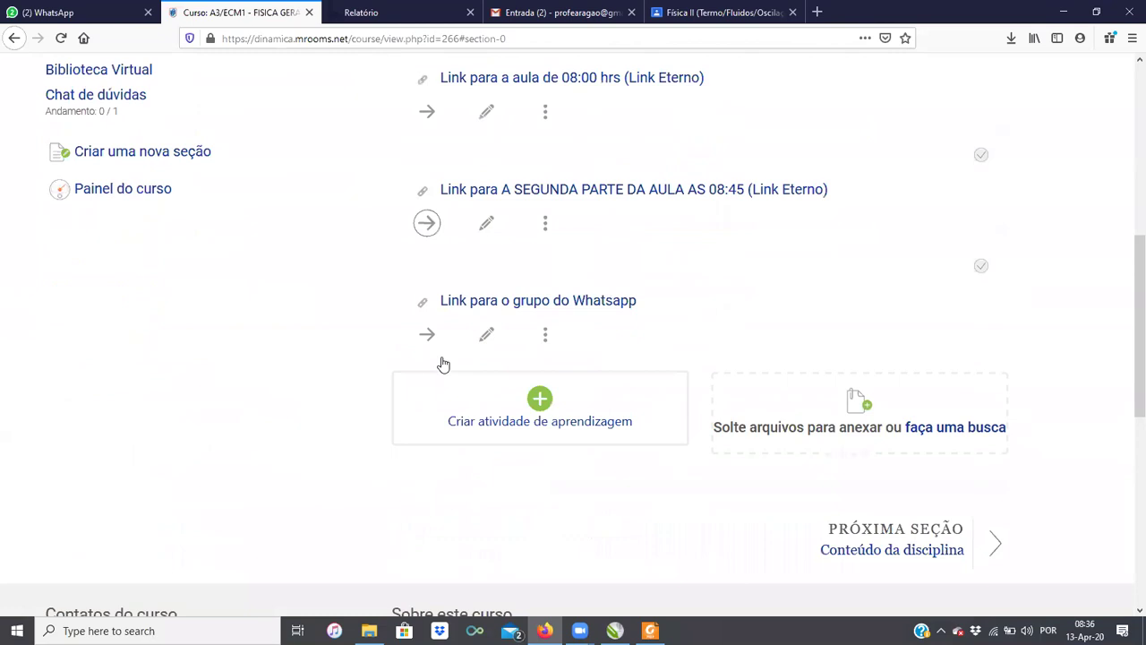
pyautogui.scroll(4, 442, 363)
pyautogui.scroll(5, 442, 363)
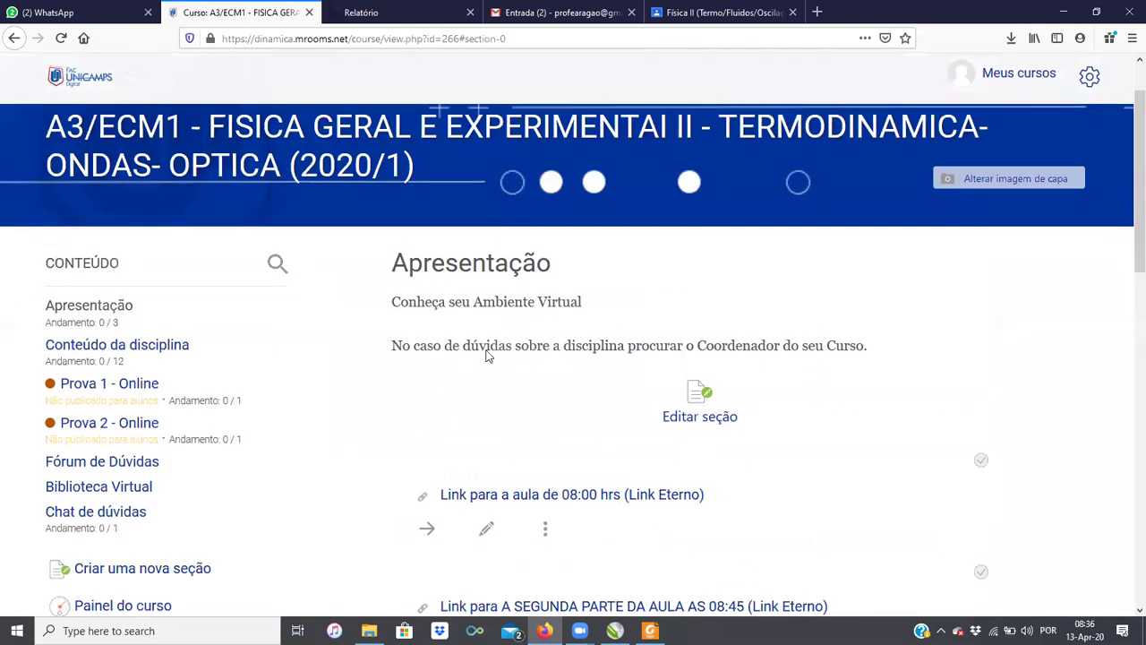
pyautogui.scroll(-1, 495, 354)
pyautogui.click(1061, 15)
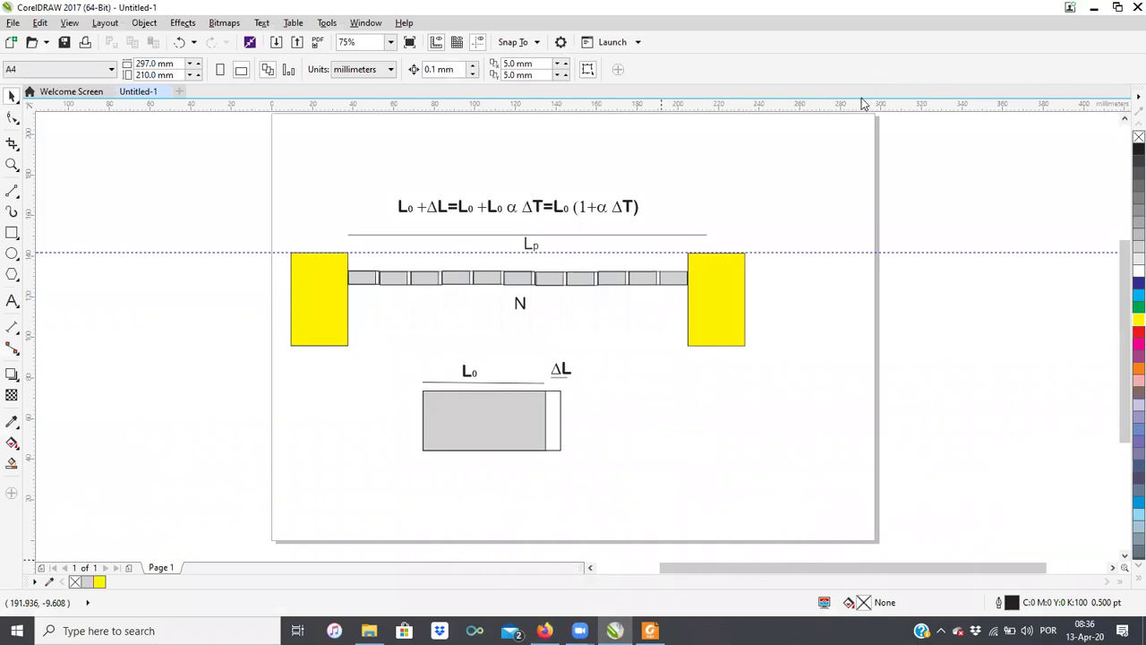
# Step: Bring up the scanned PDF in Foxit Reader and close it
pyautogui.hotkey('alt', 'Tab')
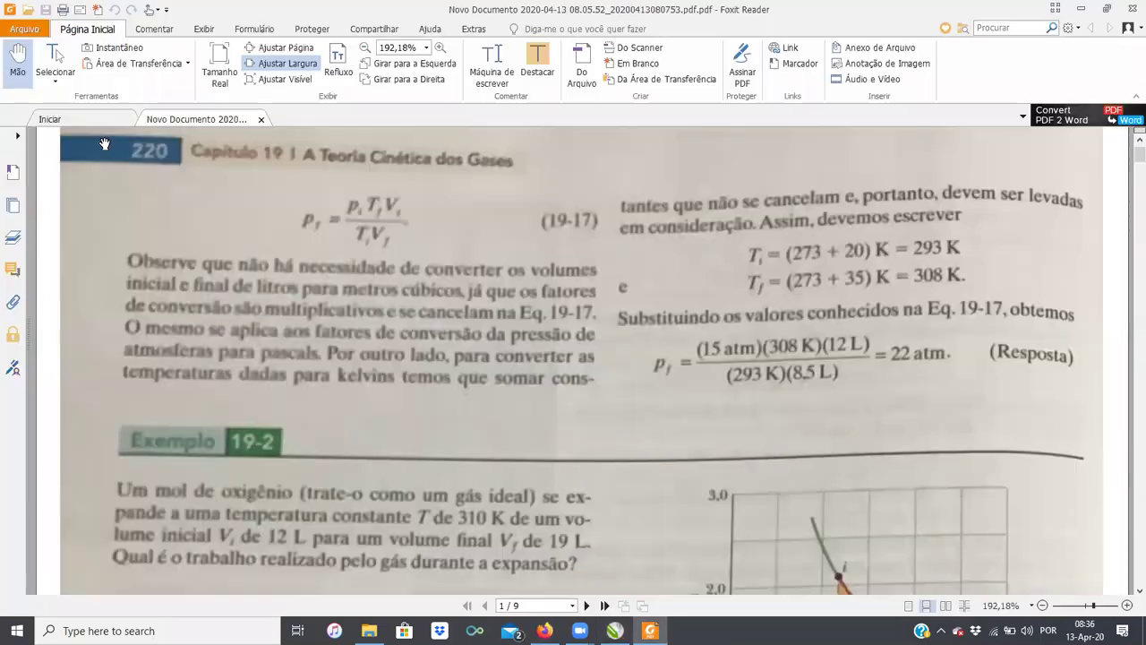
pyautogui.scroll(1, 582, 358)
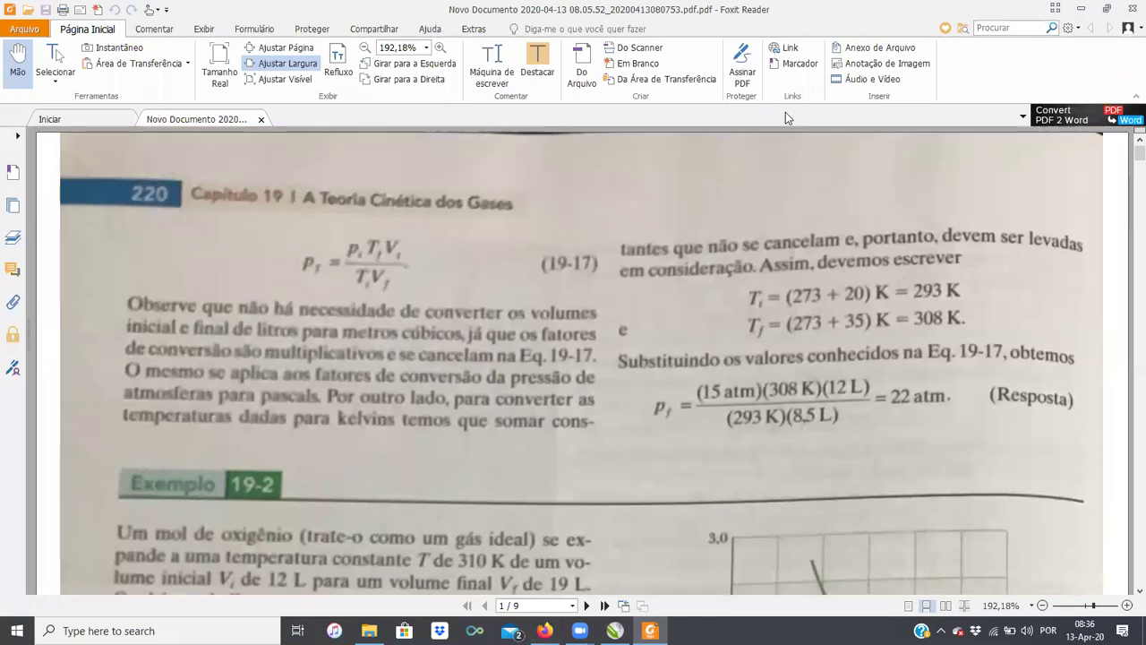
pyautogui.click(1126, 9)
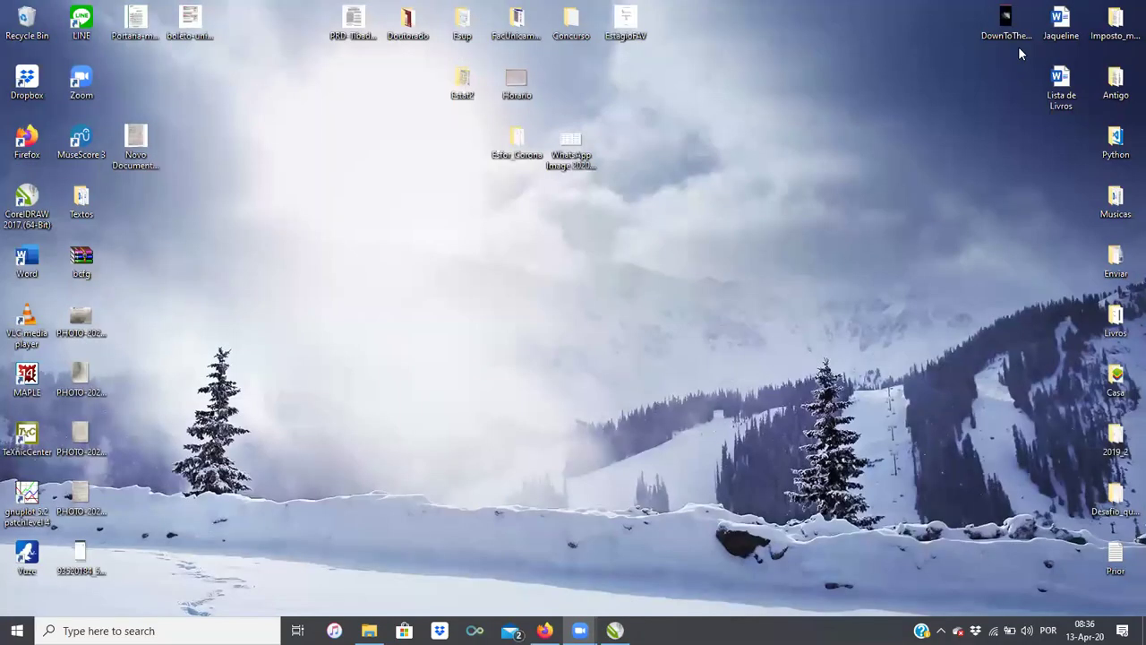
# Step: Rename the Novo Documento PDF to Aula_13_04 and move it mid-desktop below Estar Corona
pyautogui.click(139, 133)
pyautogui.press('F2')
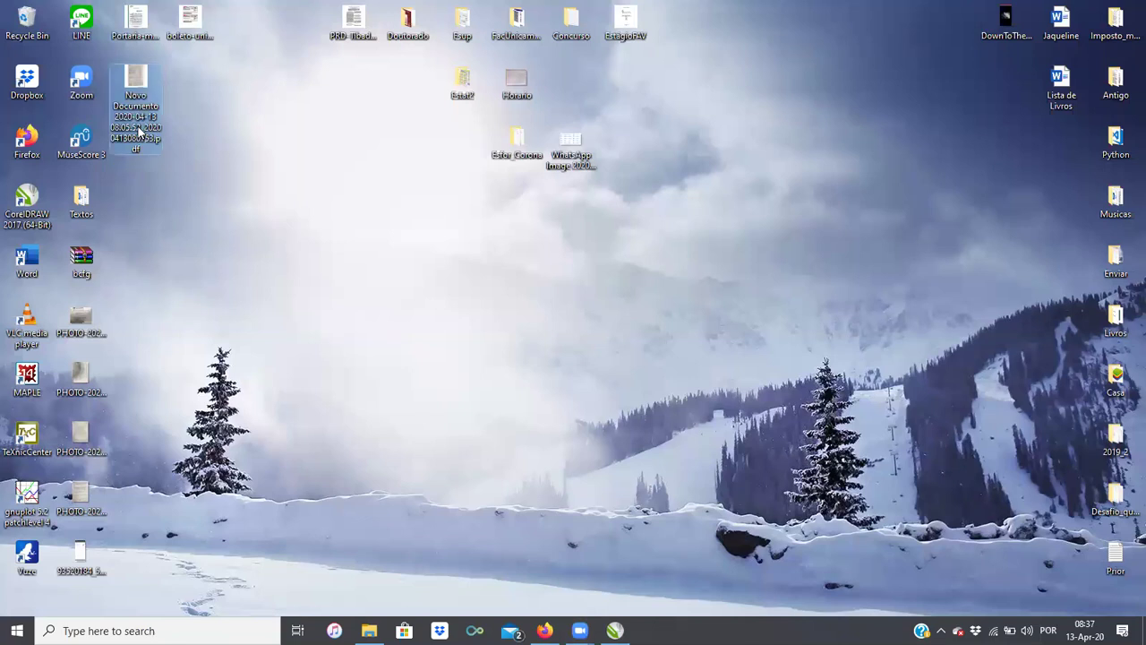
pyautogui.write('Aula_13_04')
pyautogui.press('Return')
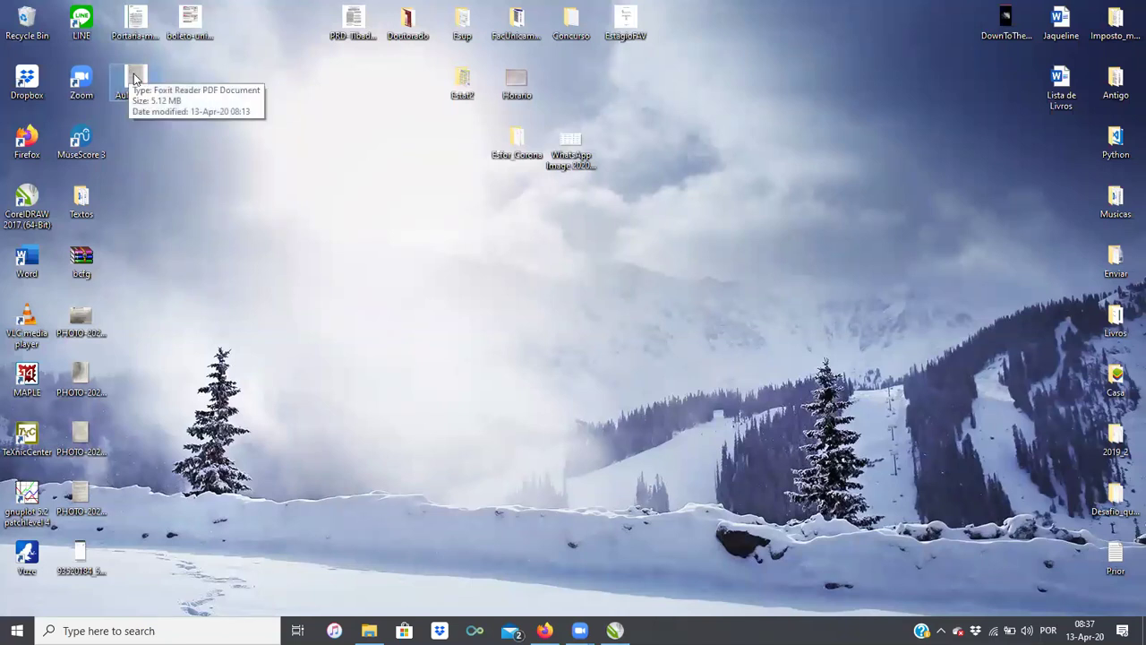
pyautogui.moveTo(135, 79); pyautogui.dragTo(519, 195)
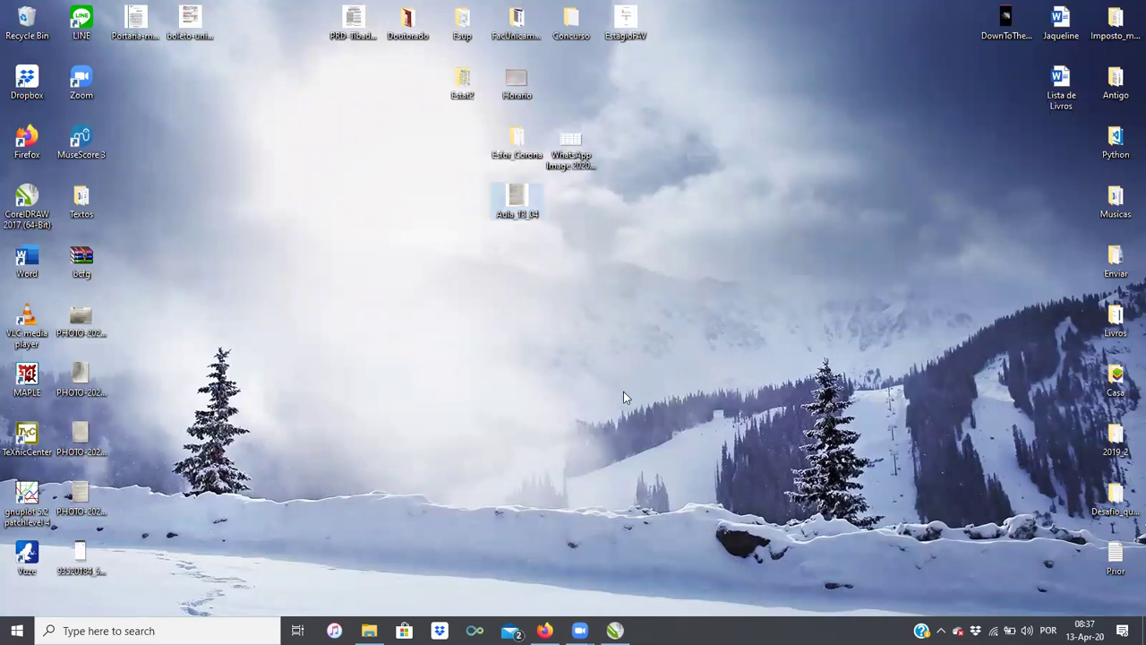
# Step: Restore the Moodle course page from Firefox's taskbar preview
pyautogui.moveTo(615, 612)
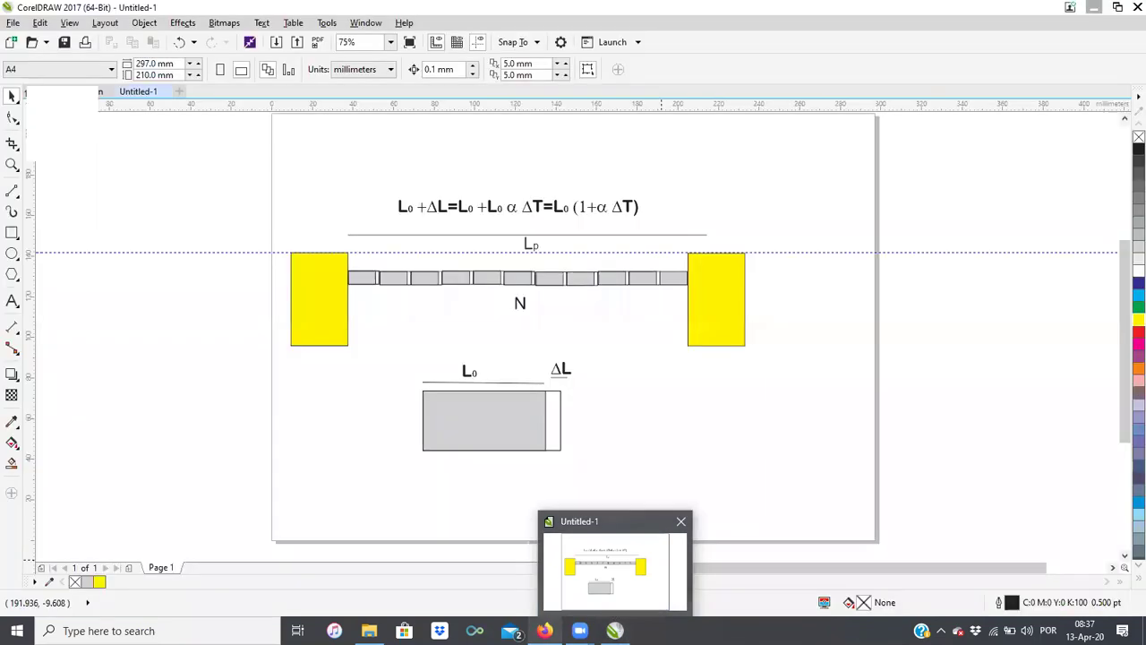
pyautogui.moveTo(545, 628)
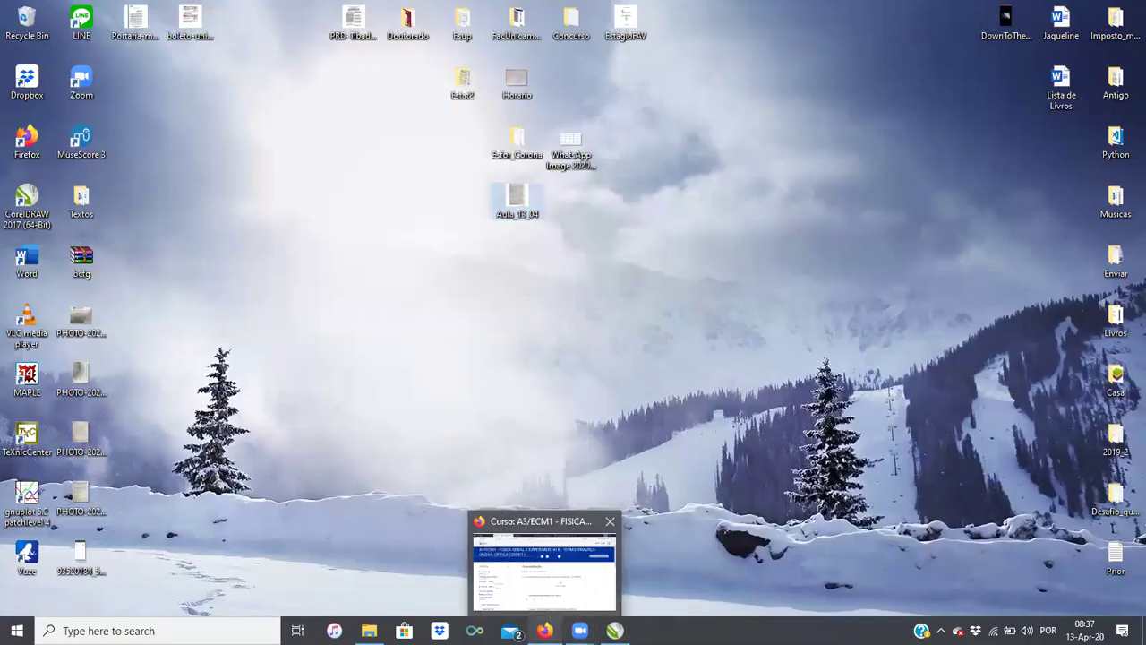
pyautogui.click(544, 564)
pyautogui.scroll(-2, 658, 390)
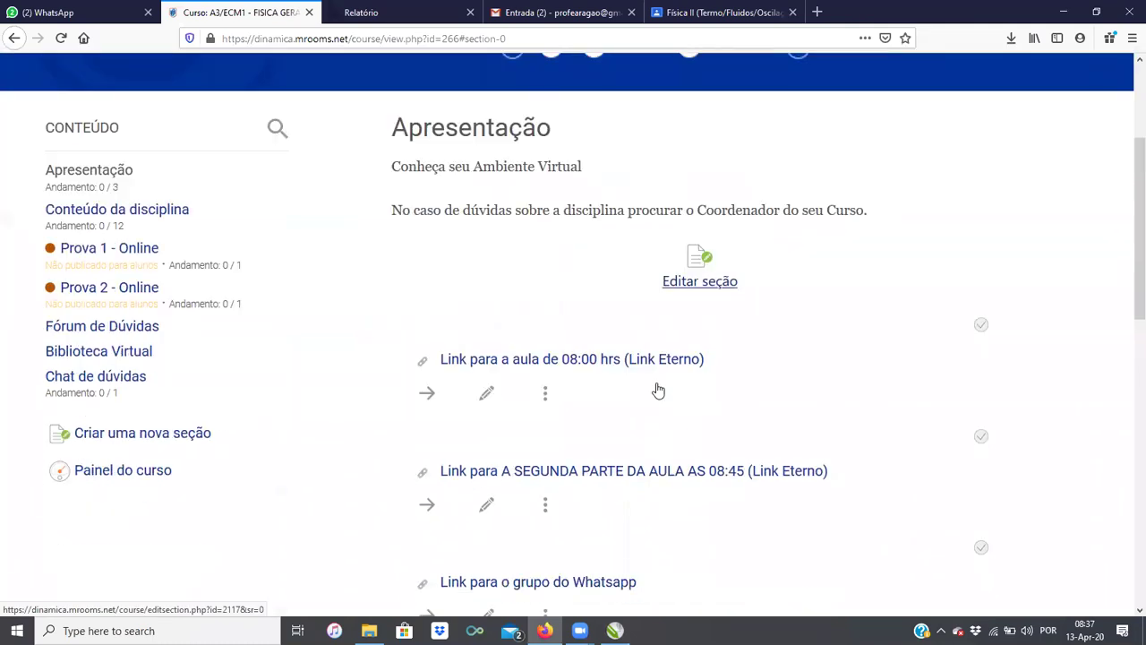
pyautogui.scroll(4, 656, 382)
pyautogui.scroll(-1, 642, 377)
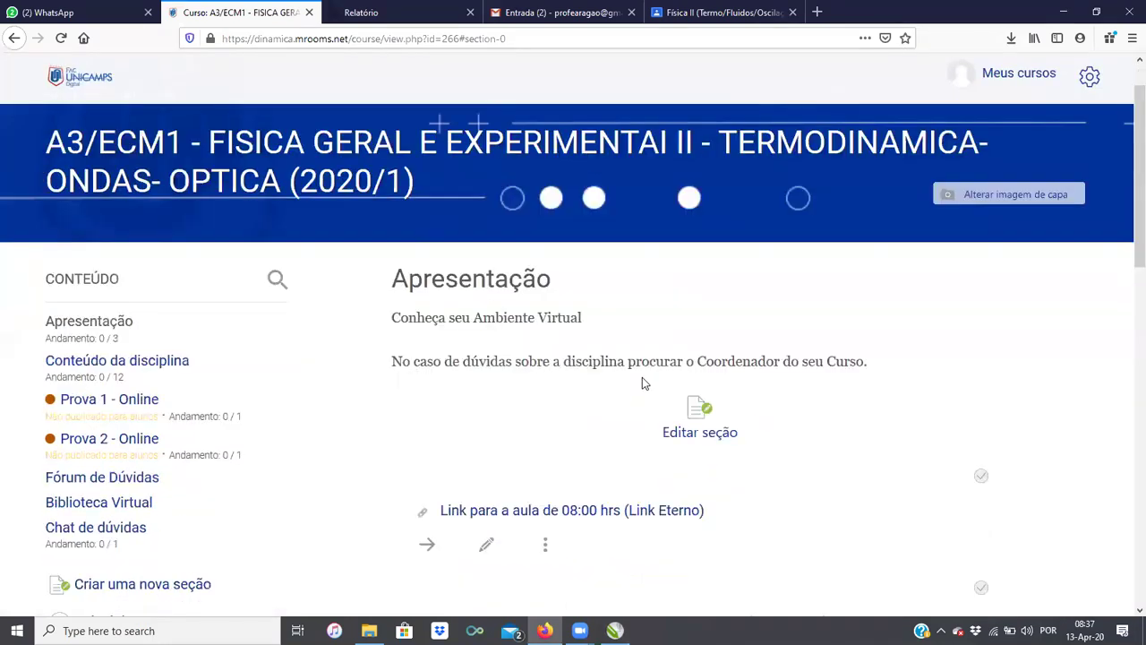
pyautogui.scroll(-1, 642, 383)
pyautogui.scroll(2, 478, 387)
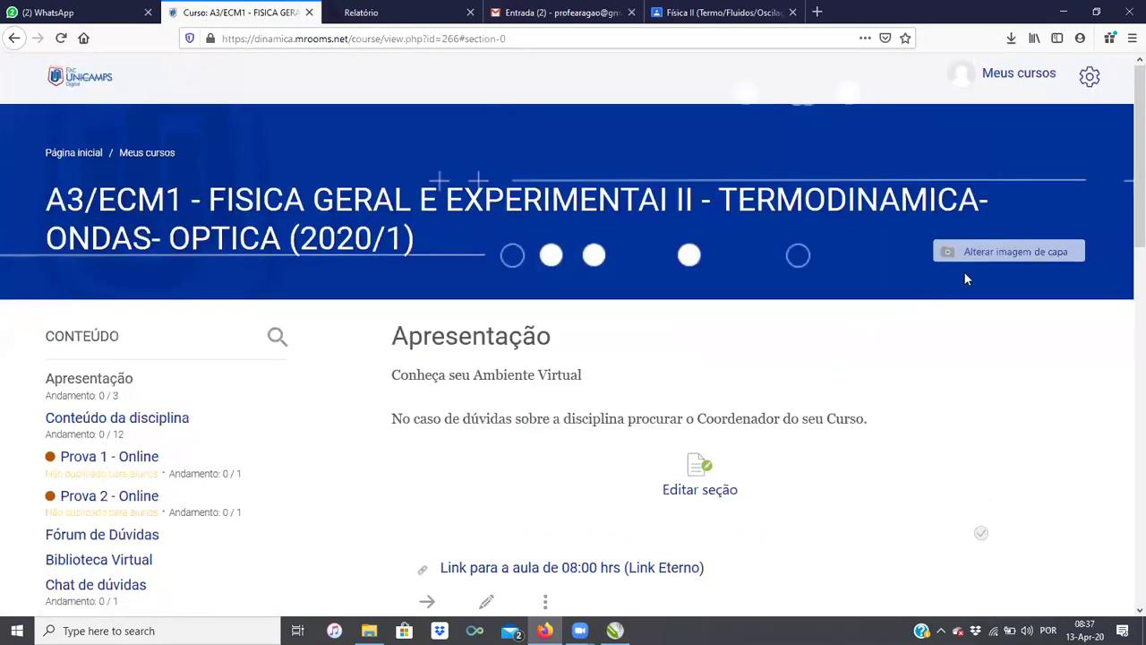
pyautogui.scroll(-1, 554, 380)
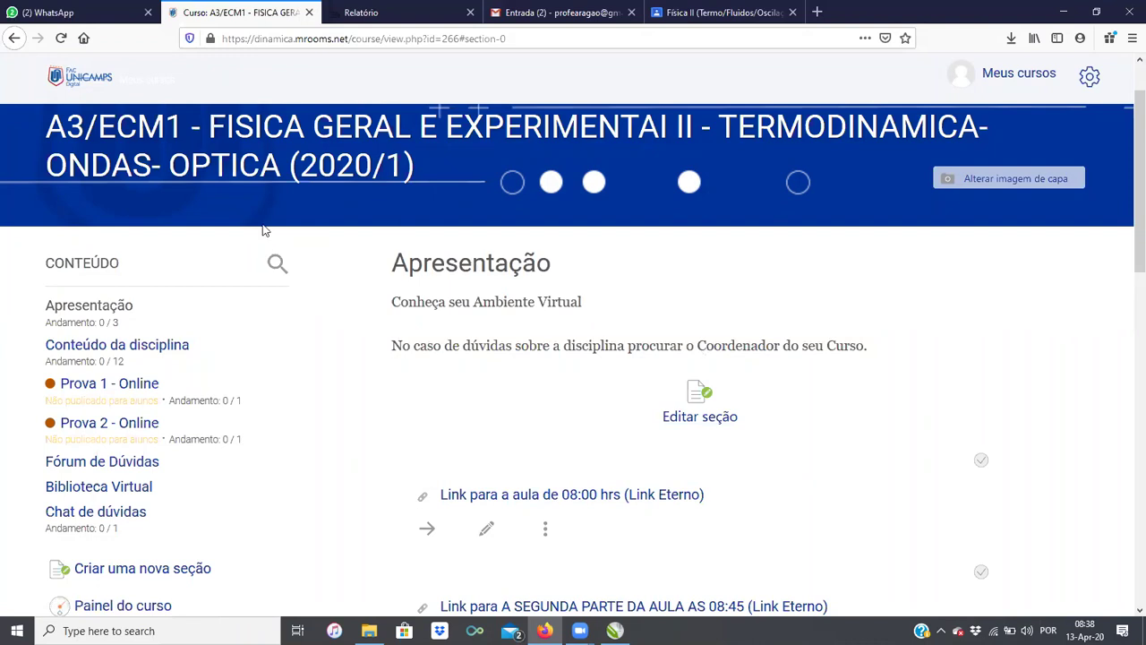
pyautogui.click(76, 12)
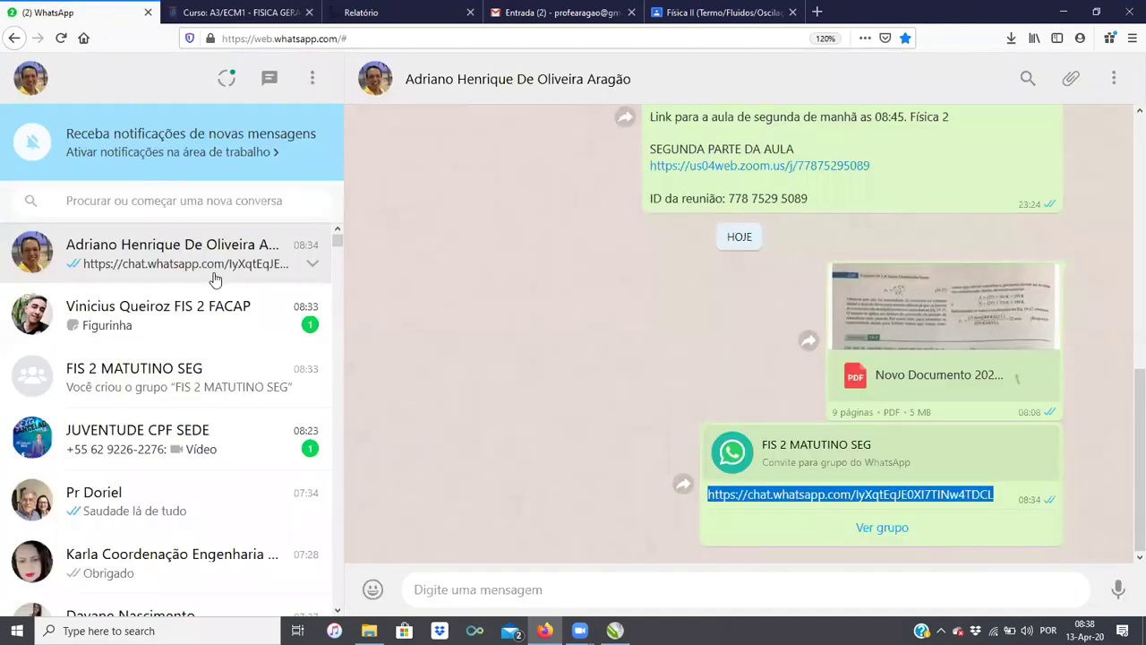
# Step: Open the FIS 2 MATUTINO SEG group and scroll through its member list
pyautogui.click(183, 258)
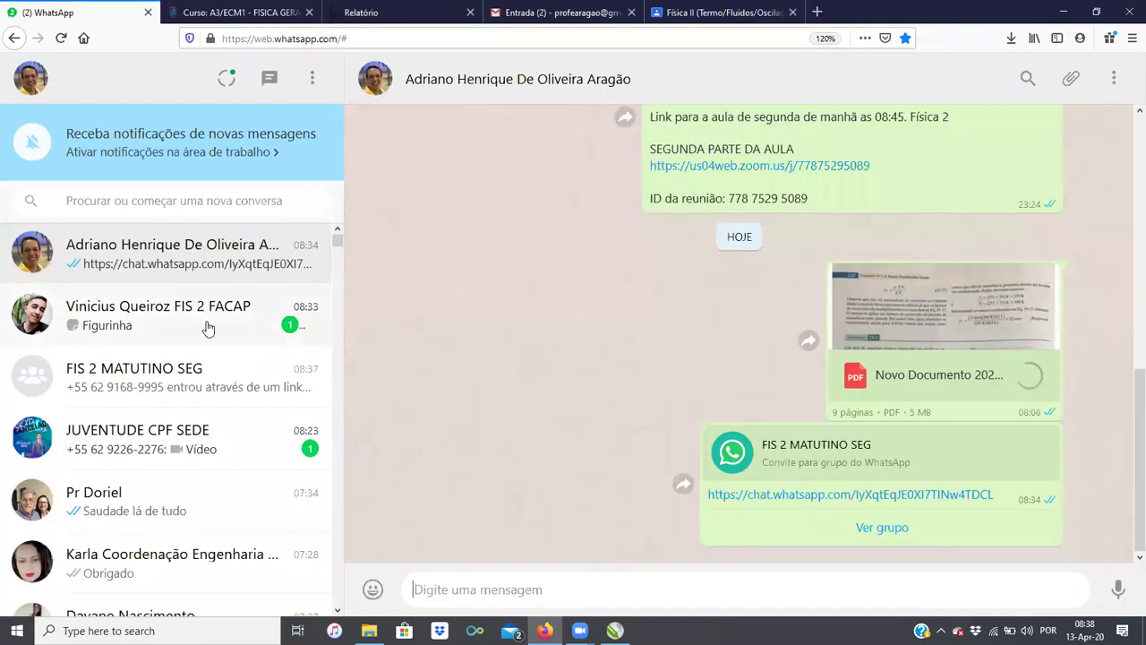
pyautogui.click(188, 374)
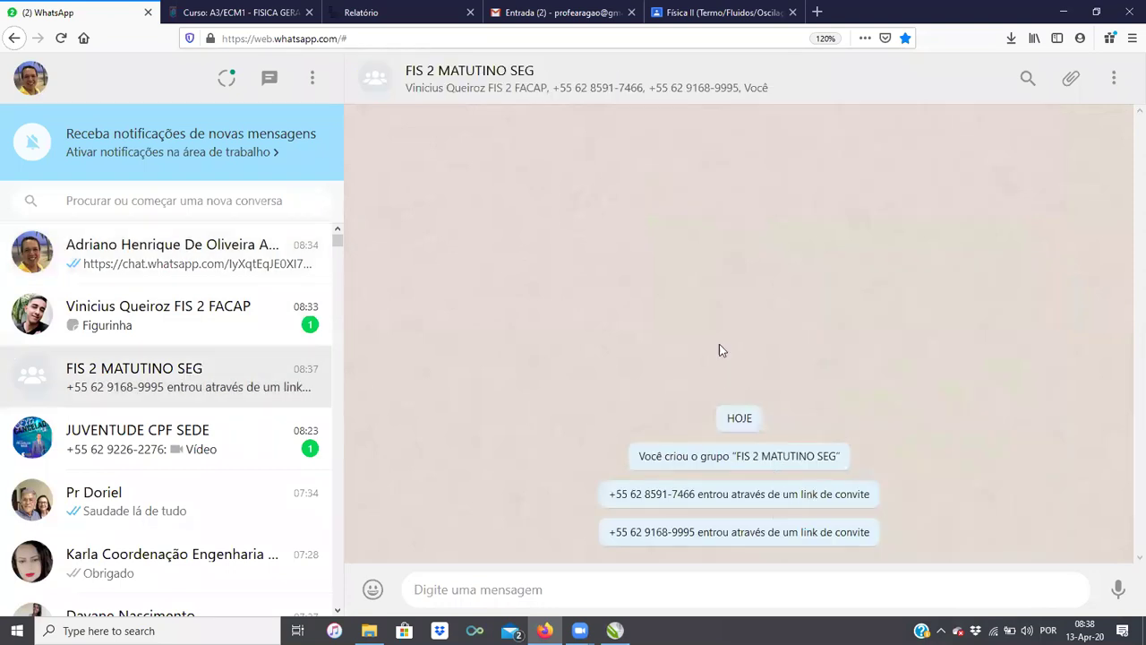
pyautogui.click(476, 90)
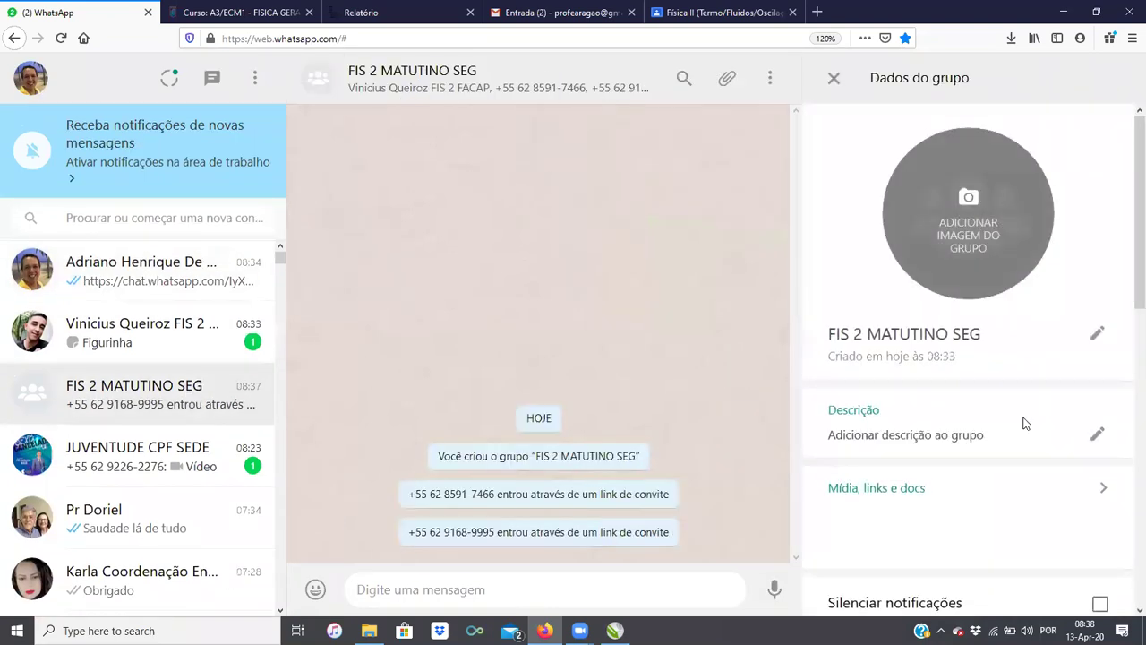
pyautogui.scroll(-8, 1018, 422)
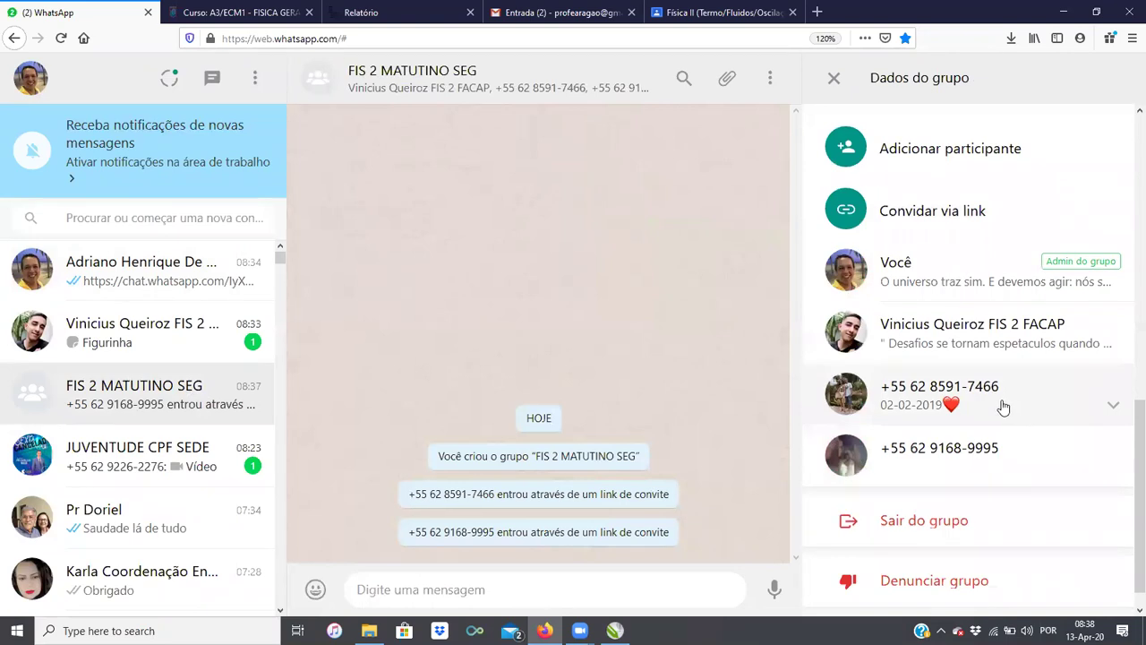
# Step: Inspect one new member's contact details and enlarged profile photo
pyautogui.click(841, 392)
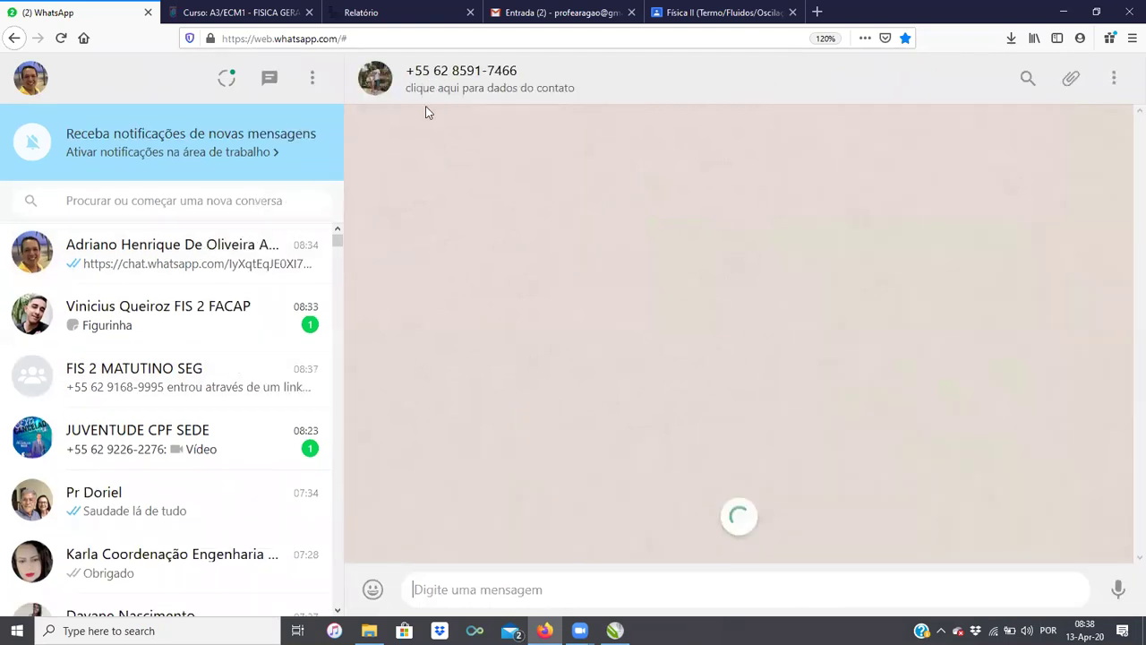
pyautogui.click(407, 88)
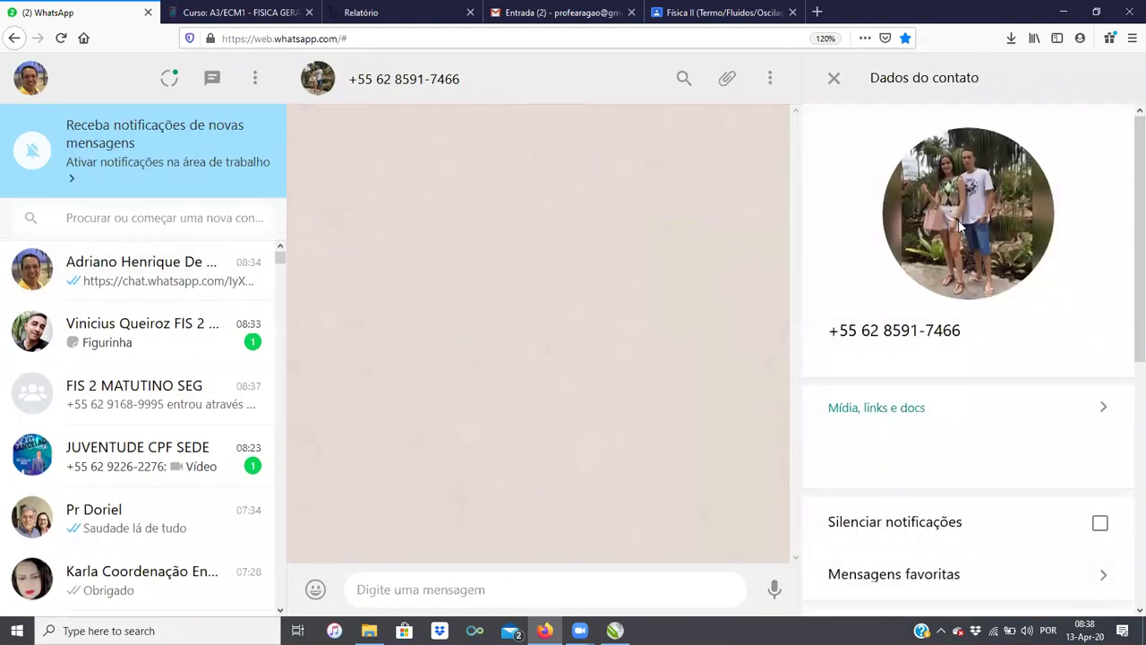
pyautogui.click(960, 230)
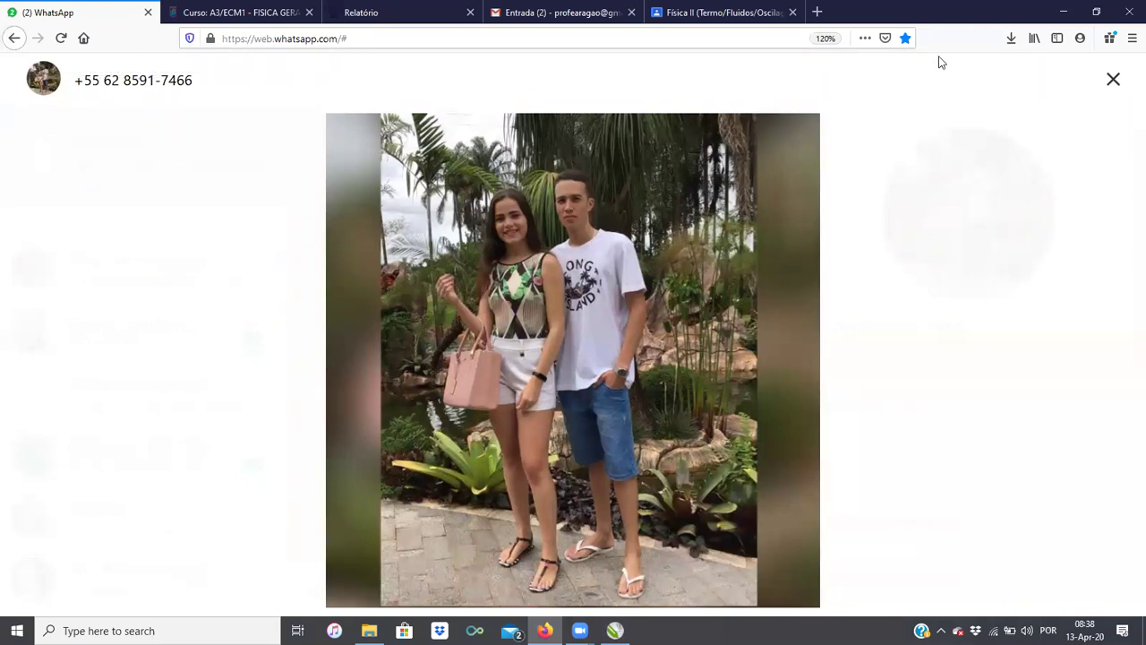
pyautogui.click(1119, 84)
pyautogui.click(837, 85)
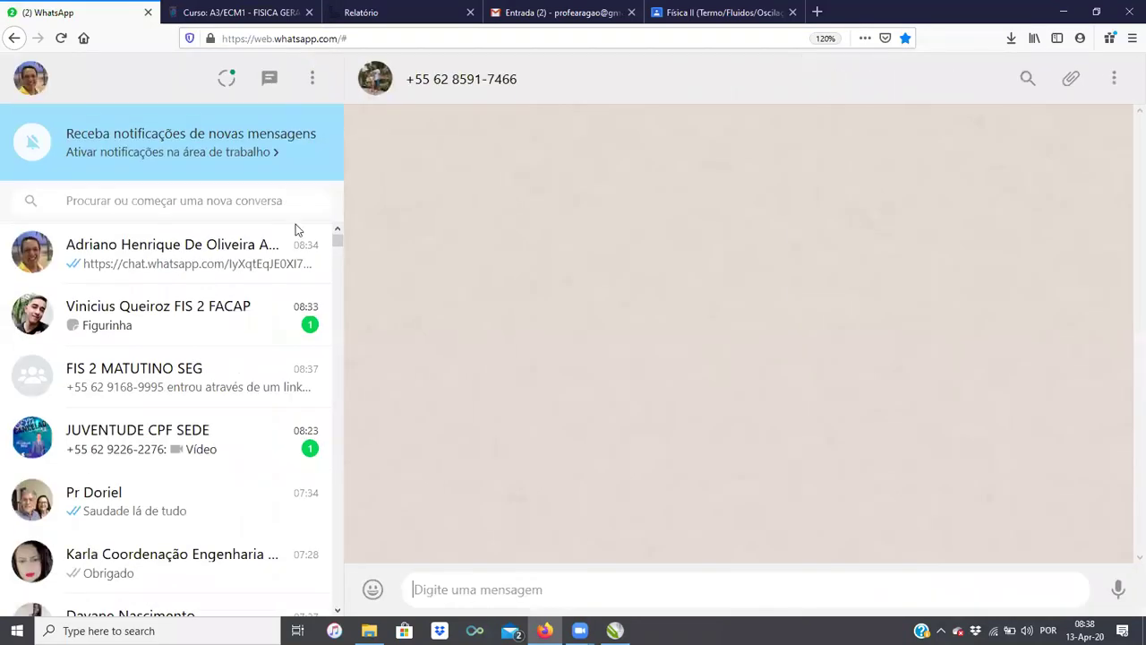
# Step: Look at the FIS 2 FACAP and JUVENTUDE CPF SEDE chats, then move on to Gmail
pyautogui.click(207, 331)
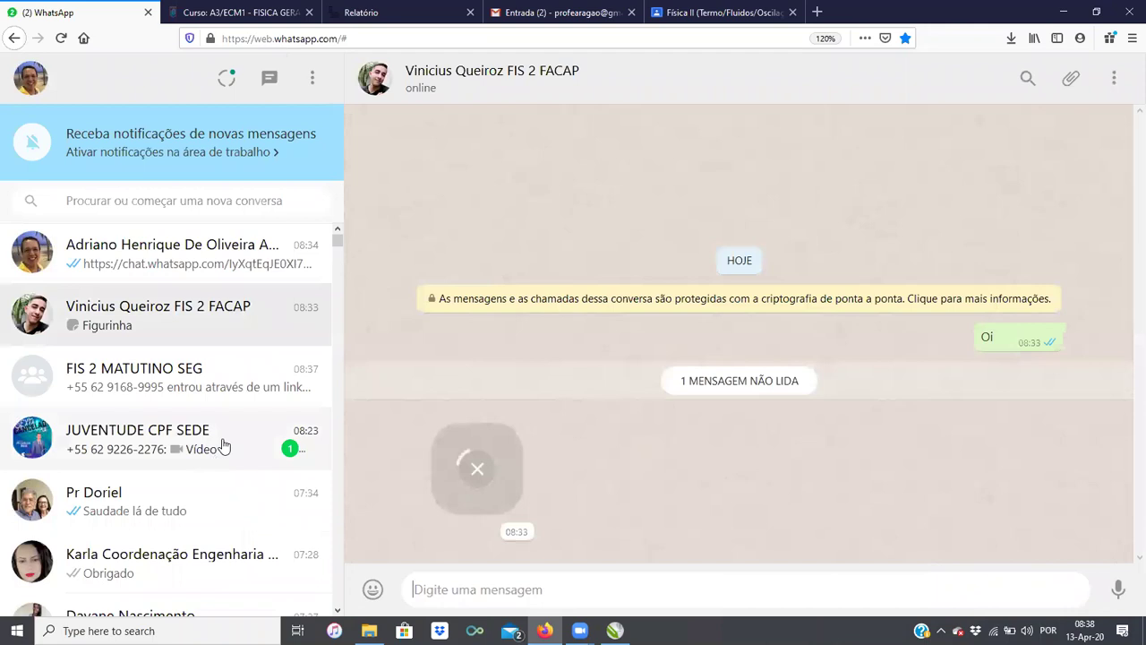
pyautogui.click(224, 444)
pyautogui.click(224, 264)
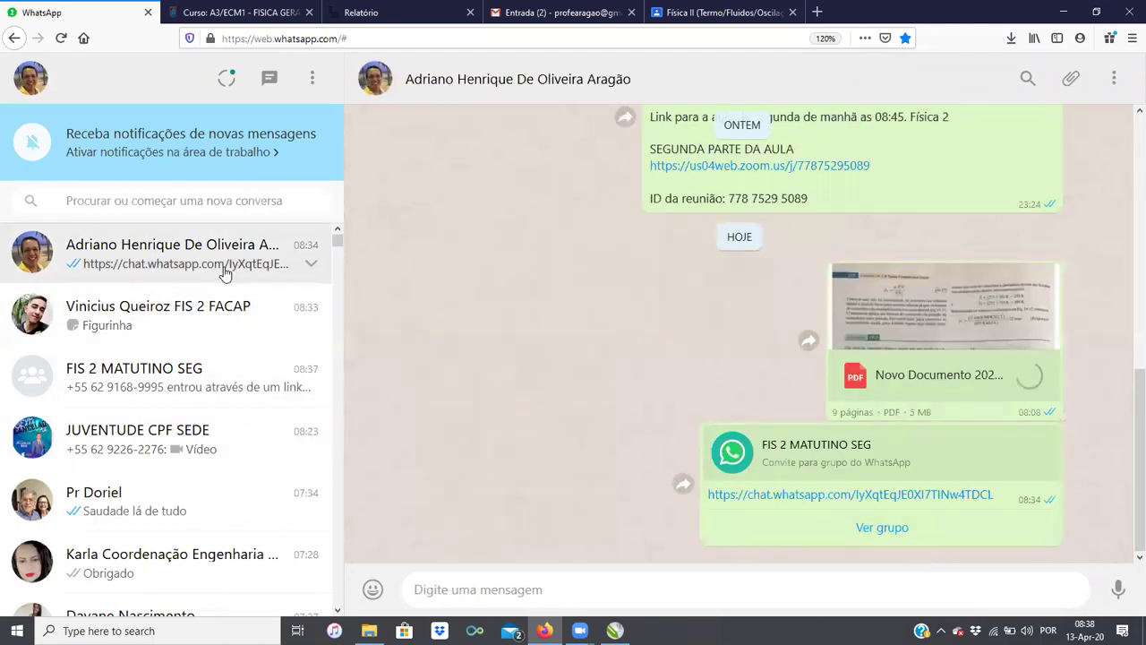
pyautogui.click(267, 8)
pyautogui.click(401, 16)
pyautogui.hotkey('ctrl', 'Tab')
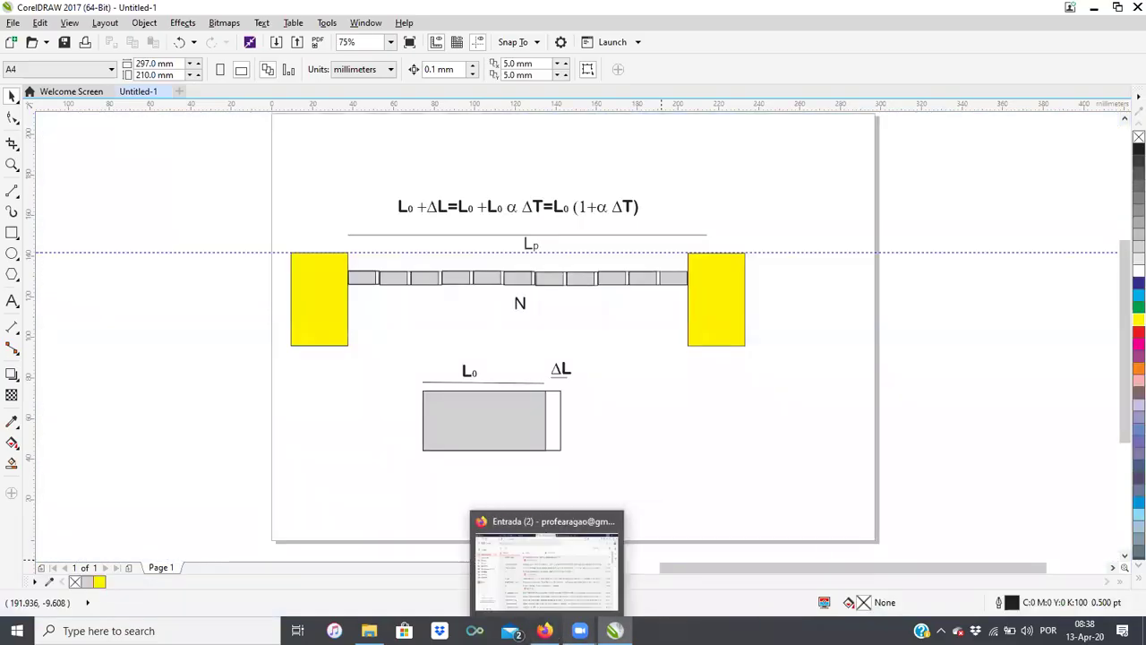
# Step: Open Aula_13_04 in Foxit Reader, scroll to section 19-4, then hide it and restore the browser
pyautogui.moveTo(579, 630)
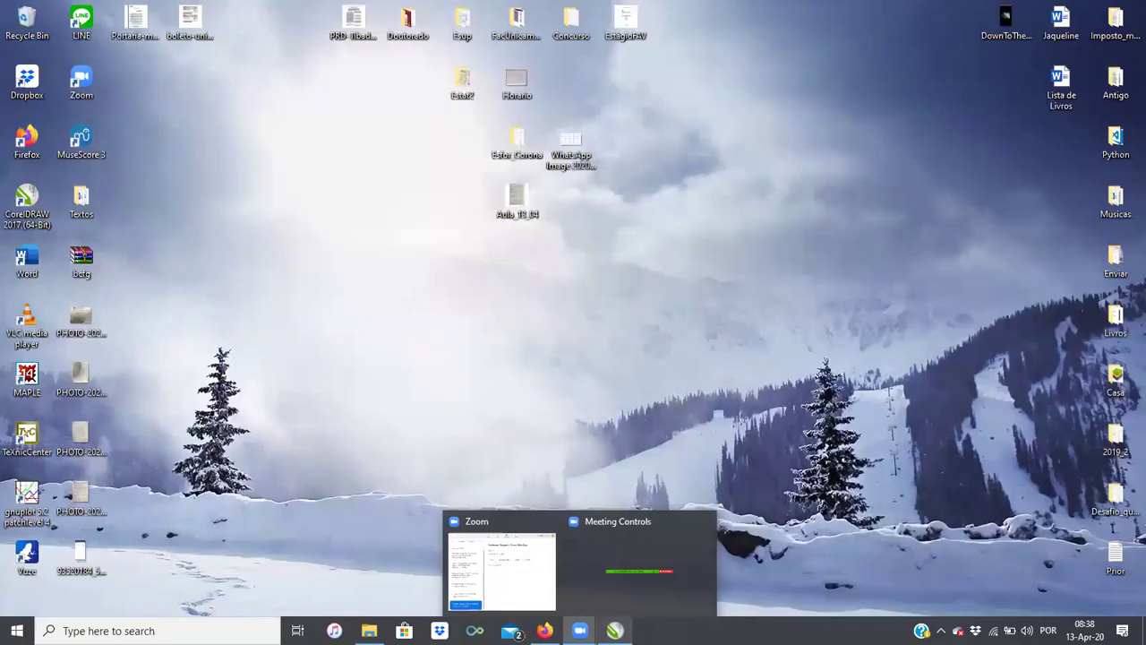
pyautogui.doubleClick(524, 207)
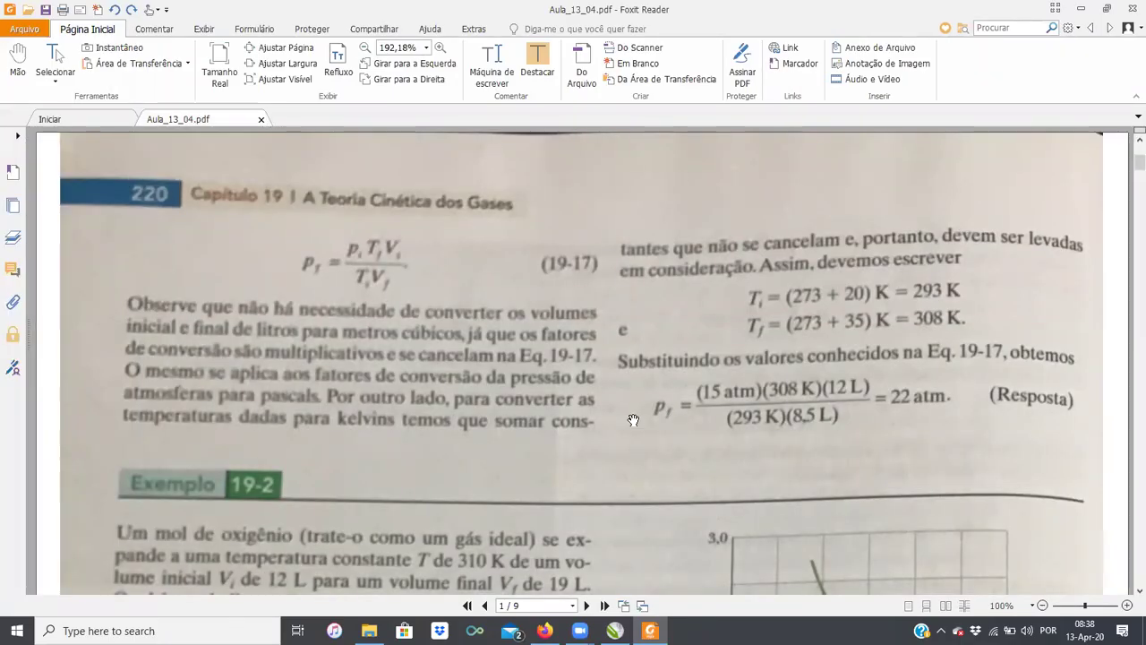
pyautogui.scroll(-15, 633, 420)
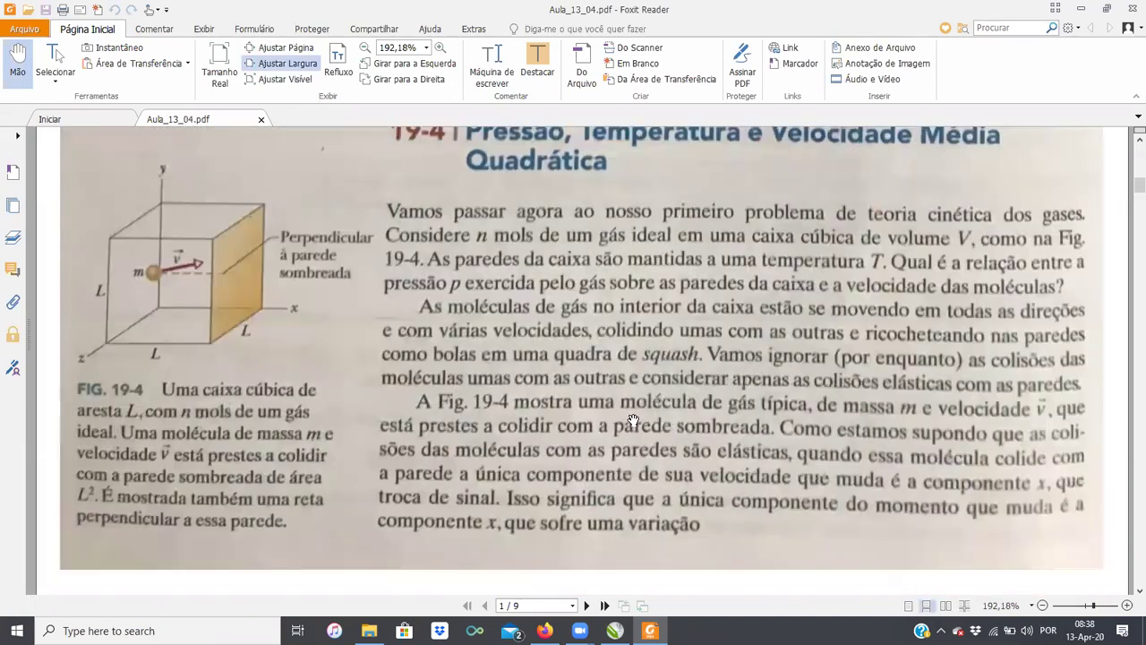
pyautogui.scroll(1, 633, 420)
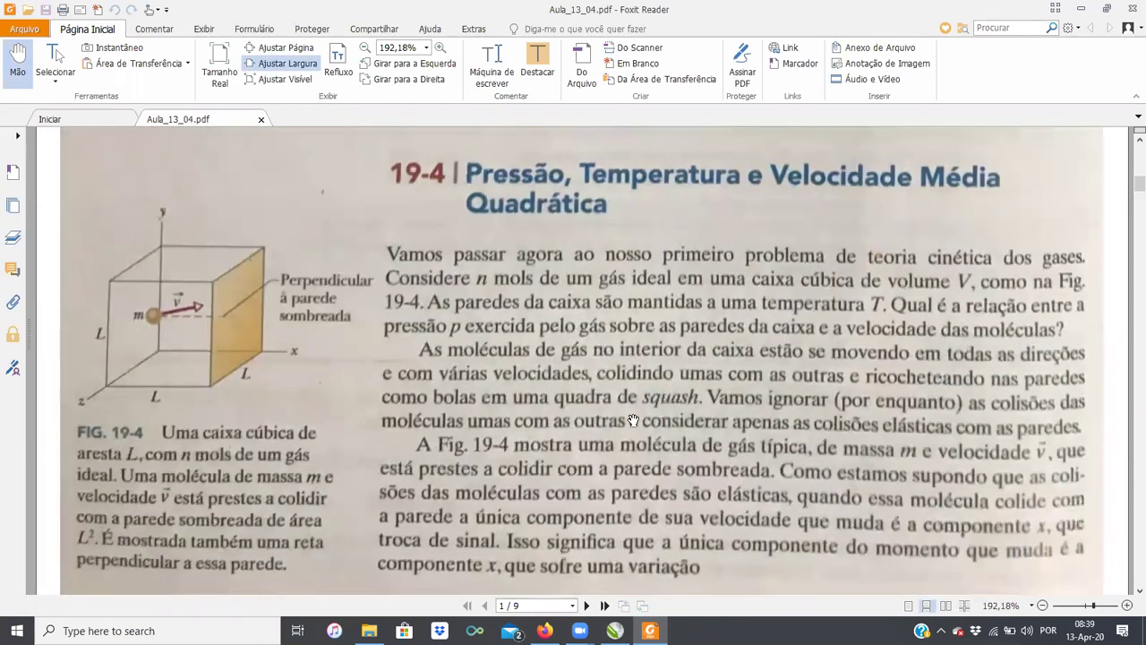
pyautogui.scroll(-2, 633, 420)
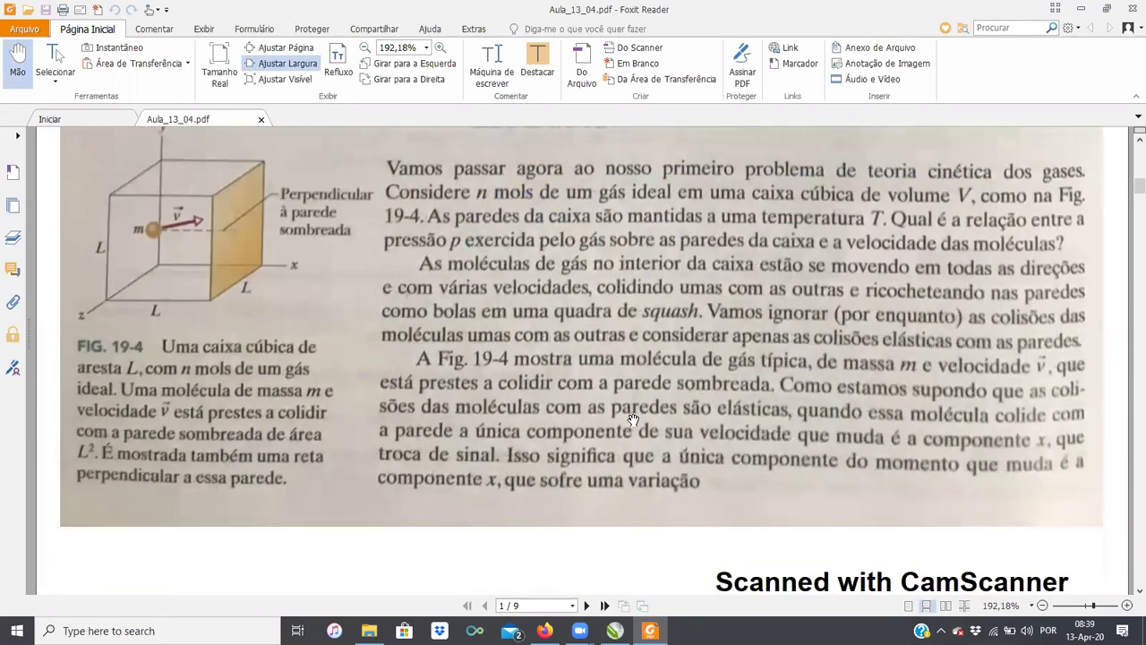
pyautogui.press('super+d')
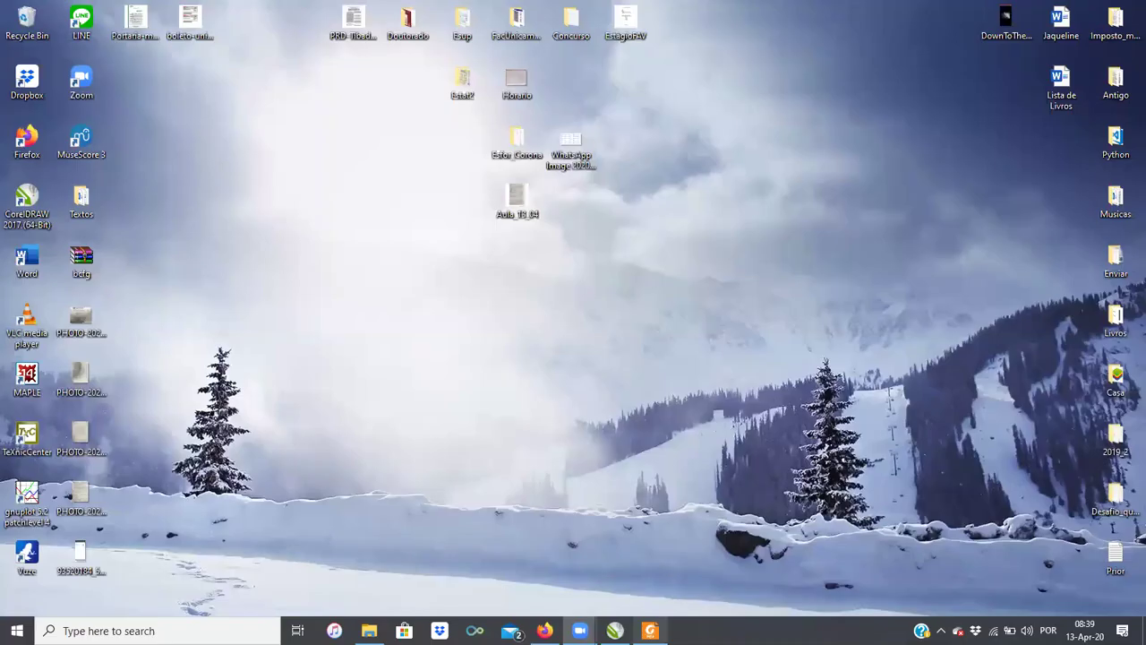
pyautogui.click(544, 630)
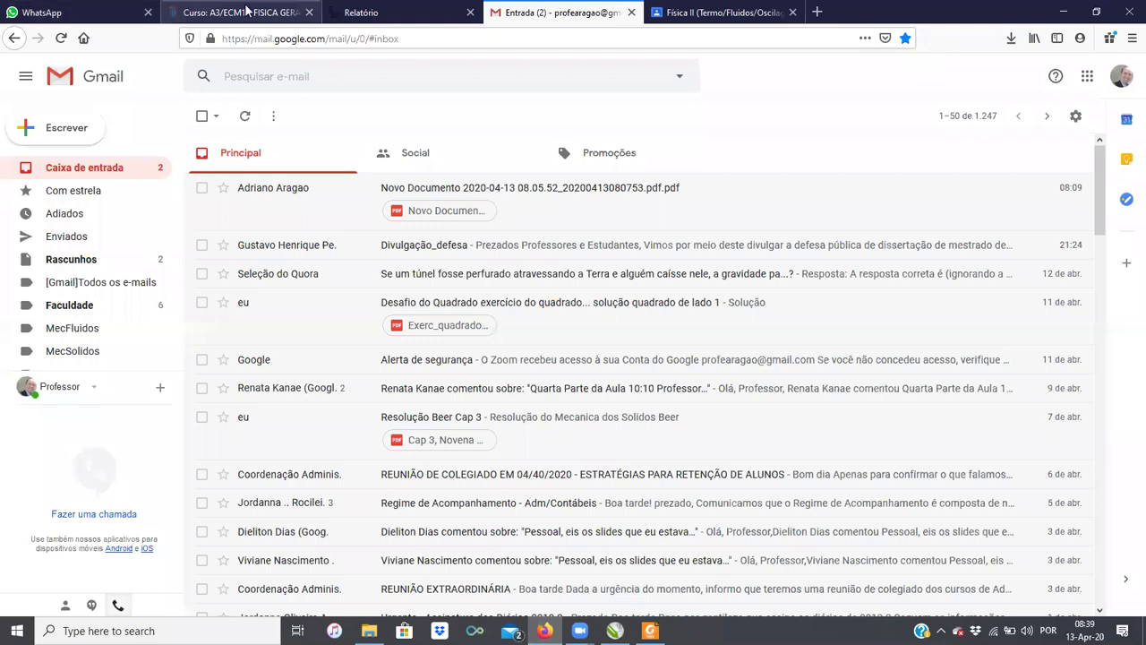
# Step: Scroll the A3/ECM1 course page, then reopen it from the Meus cursos list
pyautogui.click(249, 12)
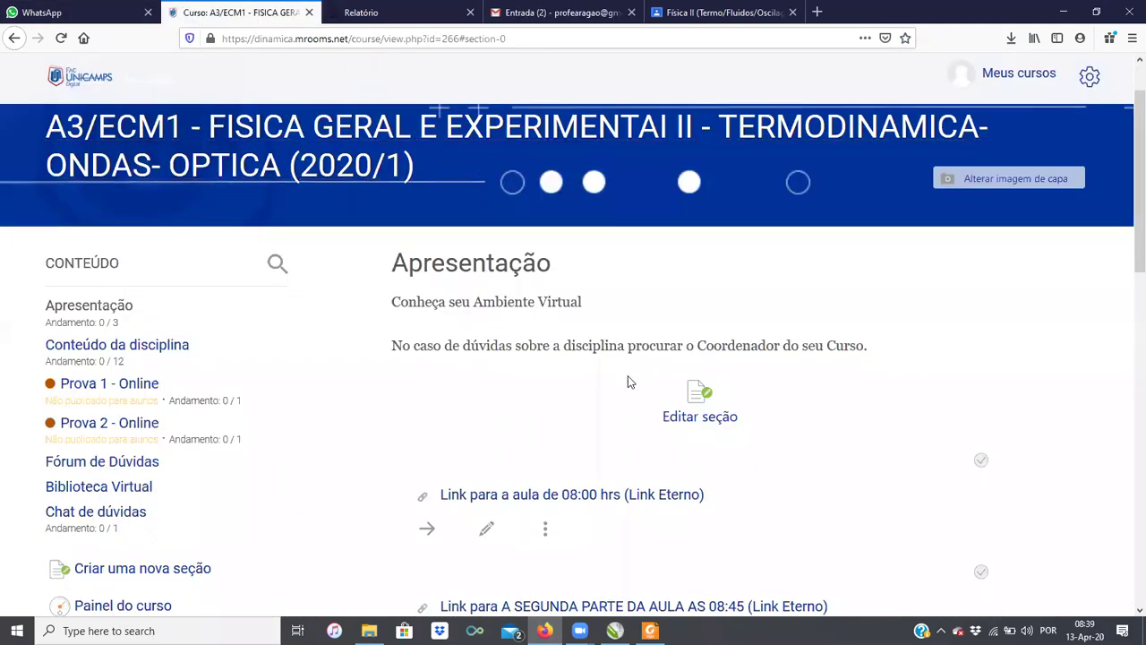
pyautogui.scroll(-5, 649, 529)
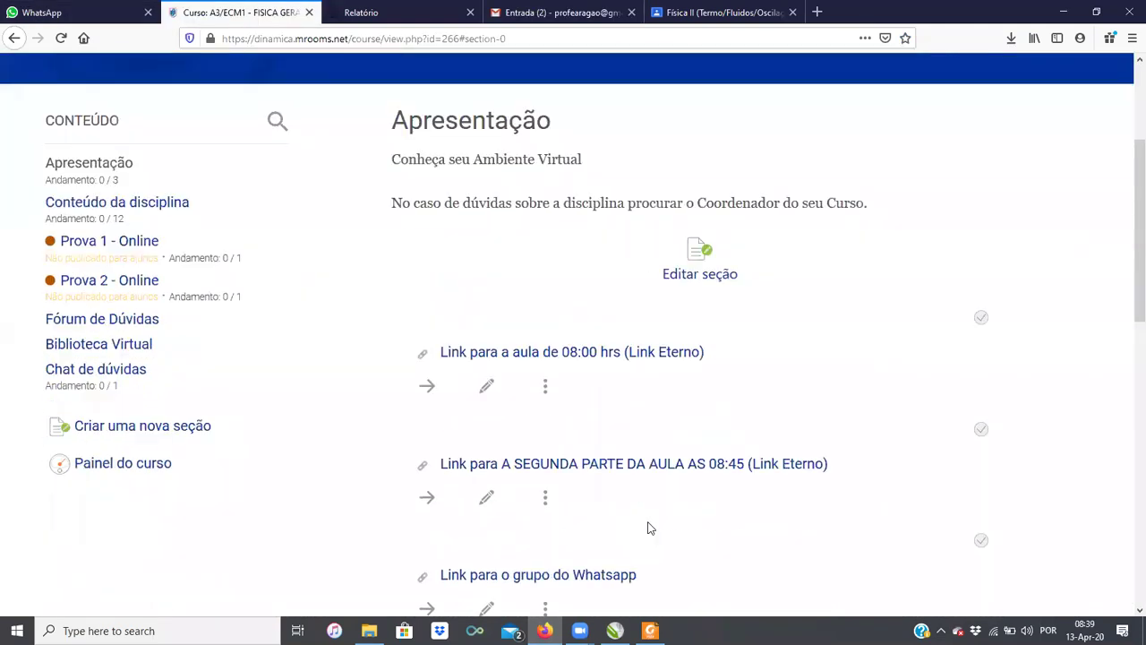
pyautogui.scroll(-3, 639, 474)
pyautogui.scroll(3, 640, 474)
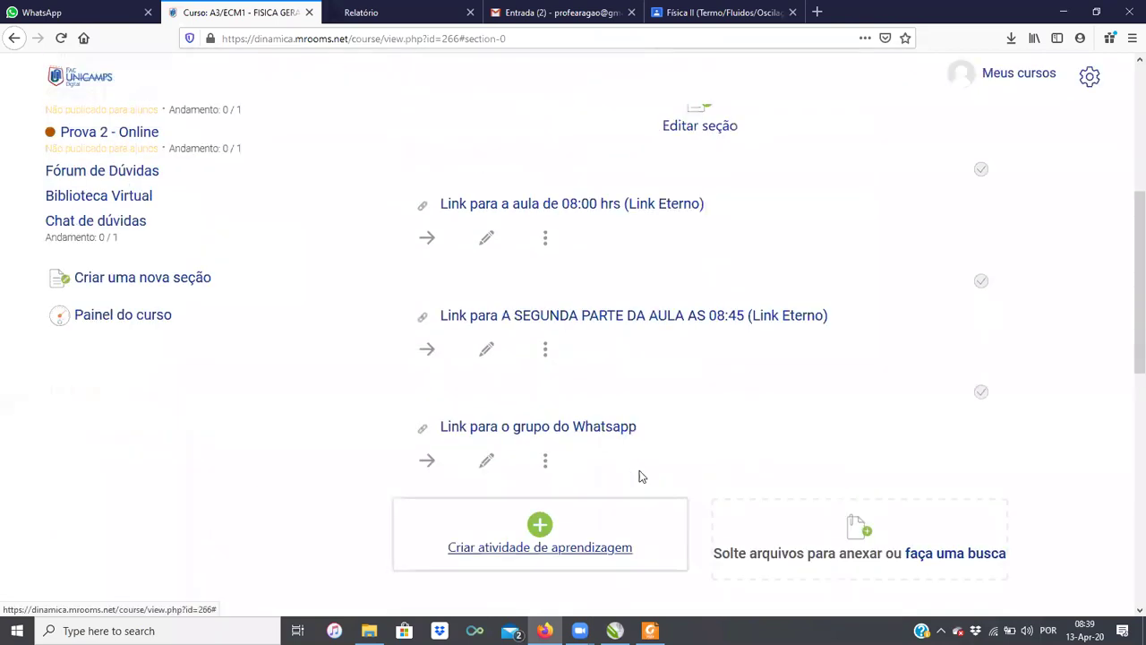
pyautogui.scroll(5, 740, 397)
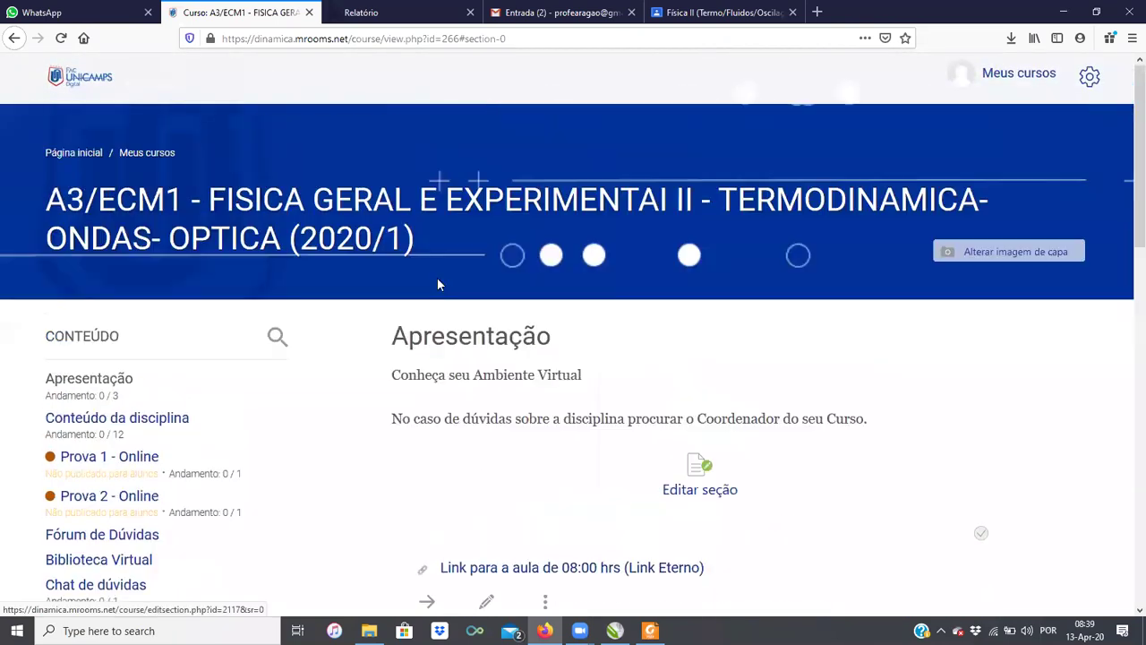
pyautogui.click(149, 153)
pyautogui.click(170, 349)
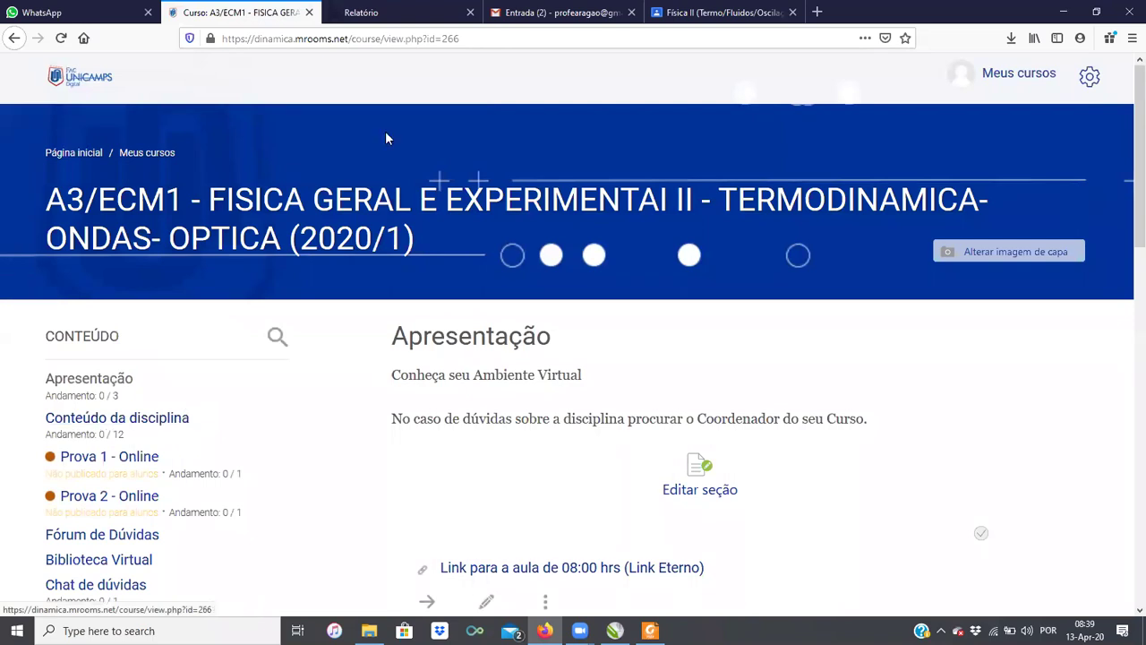
# Step: Check the Desafio bar's access count in the Expansão Térmica usage report
pyautogui.click(397, 11)
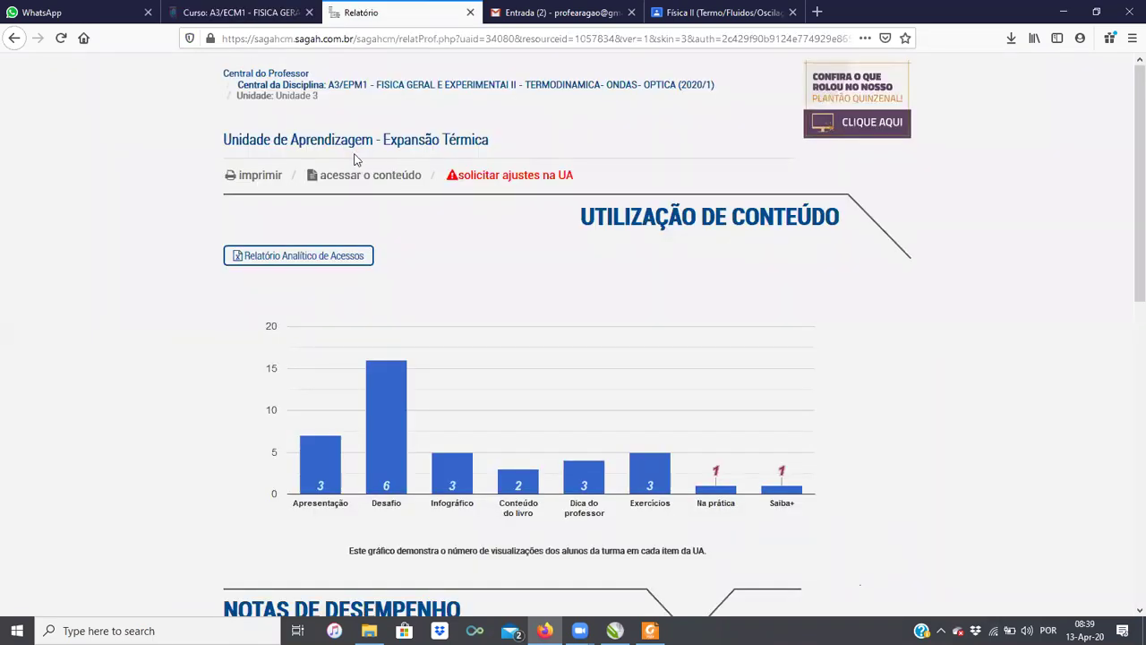
pyautogui.moveTo(237, 140); pyautogui.dragTo(523, 139)
pyautogui.click(526, 176)
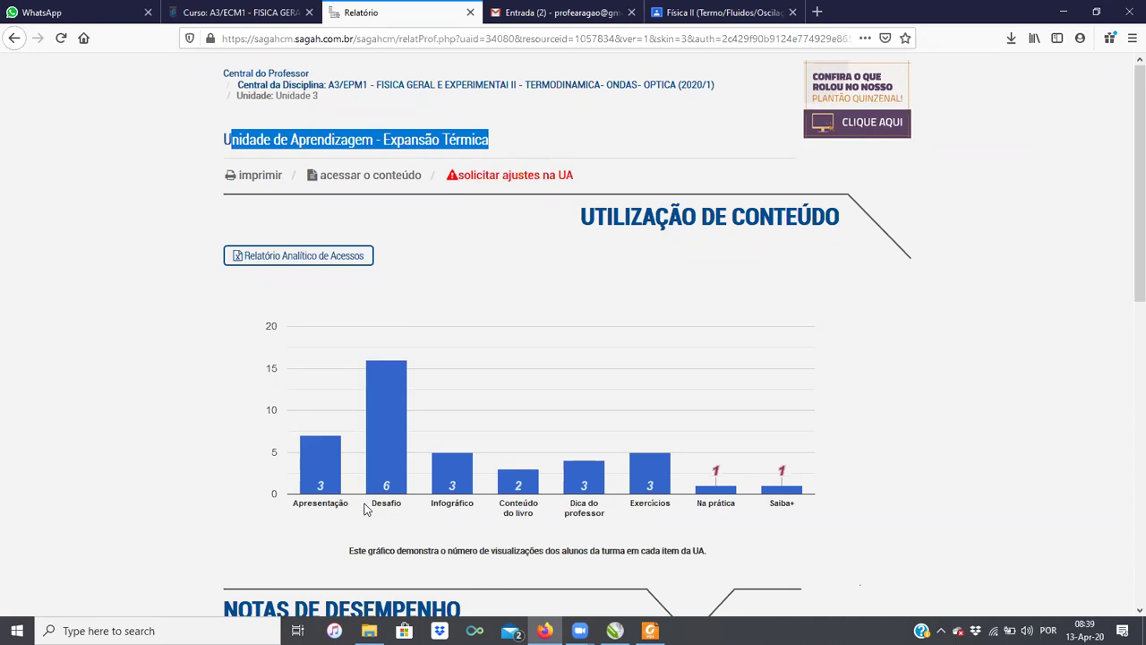
pyautogui.moveTo(394, 481)
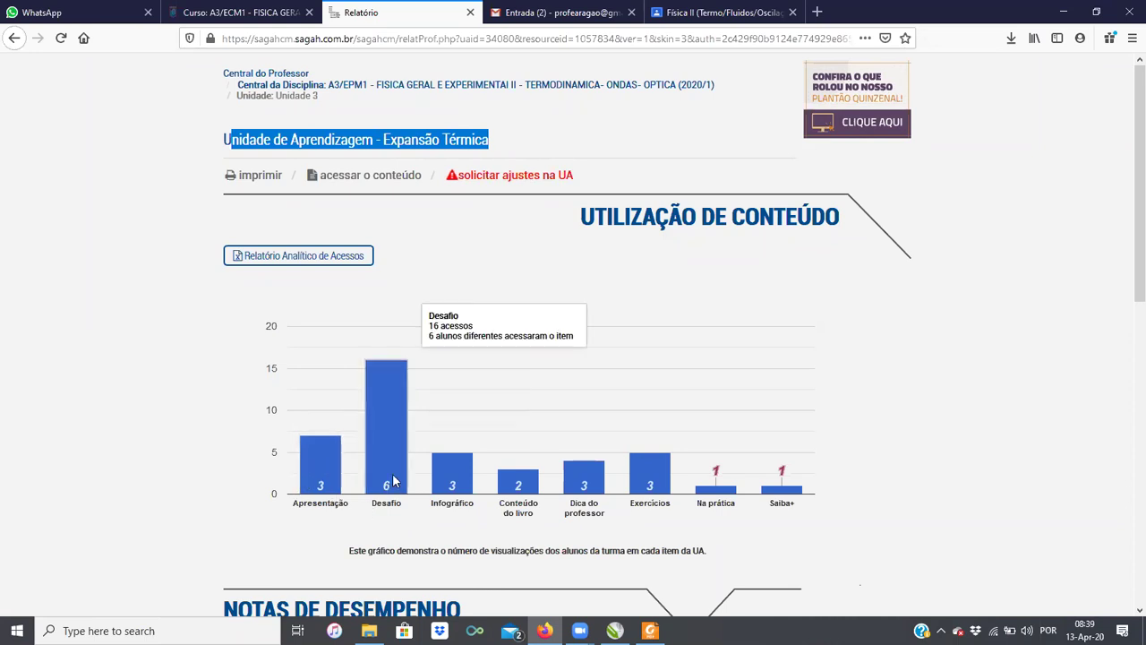
pyautogui.click(388, 439)
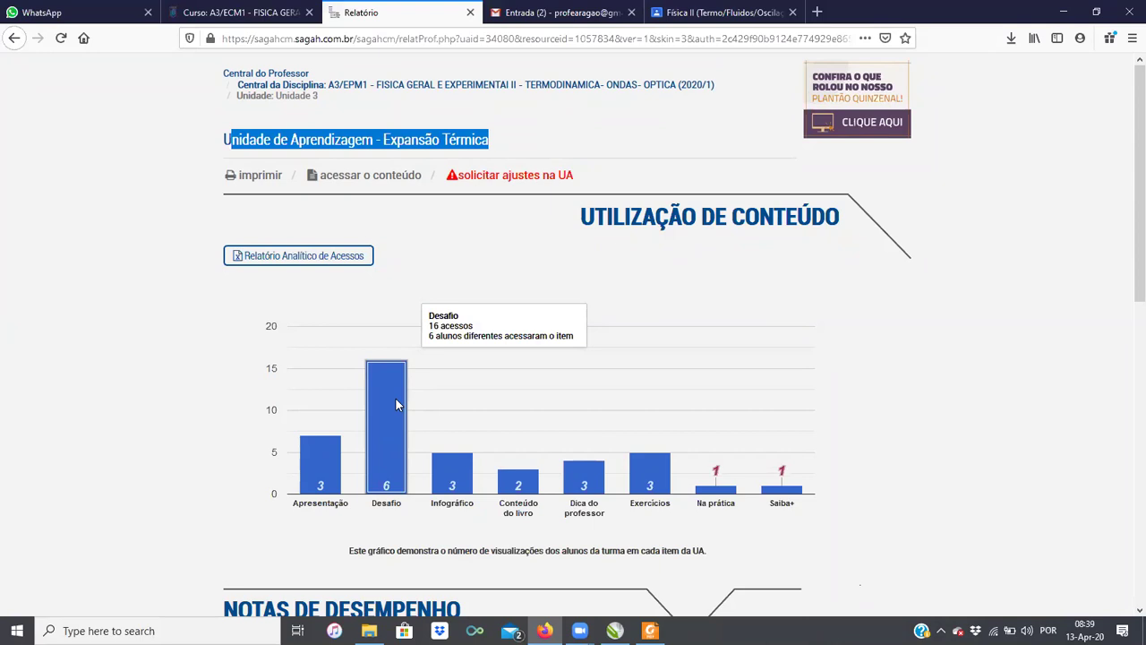
# Step: Download the Relatório Analítico de Acessos as rel_analitico_acessos.xls and open it with Excel
pyautogui.scroll(-3, 394, 425)
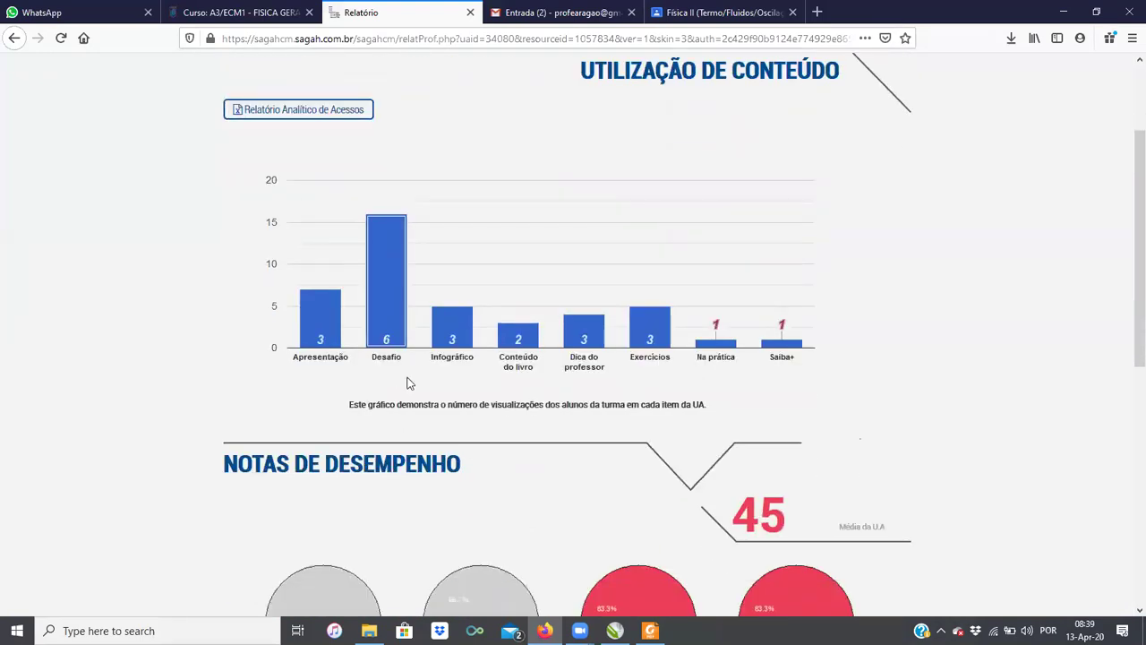
pyautogui.moveTo(390, 305)
pyautogui.scroll(3, 349, 268)
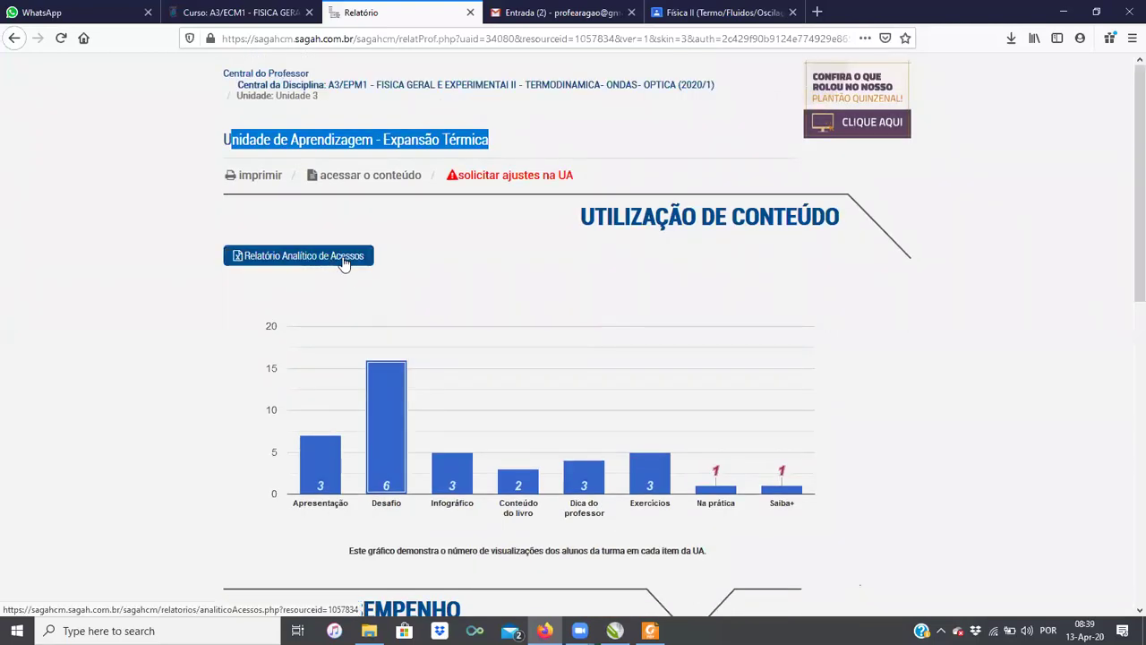
pyautogui.click(344, 260)
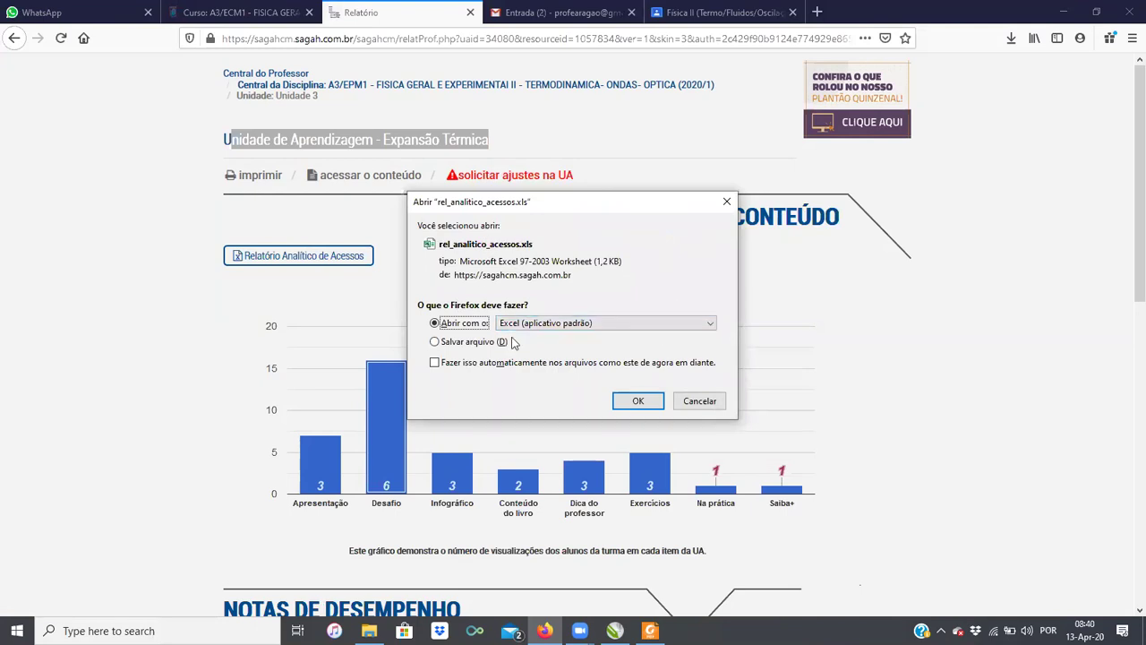
pyautogui.click(636, 402)
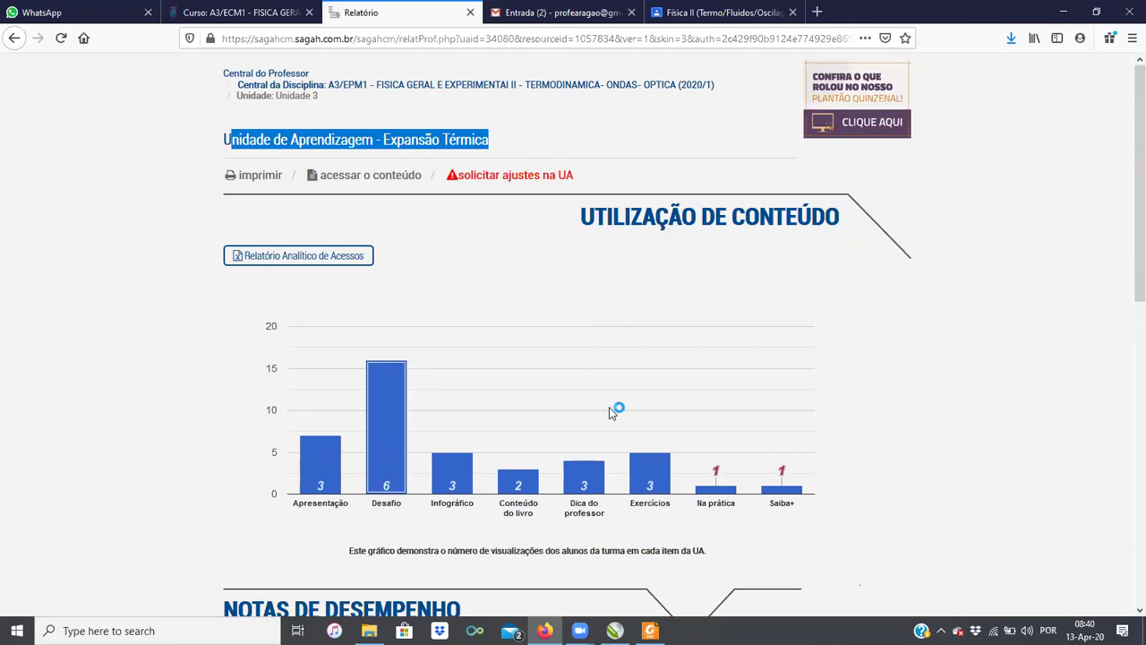
pyautogui.scroll(-2, 609, 411)
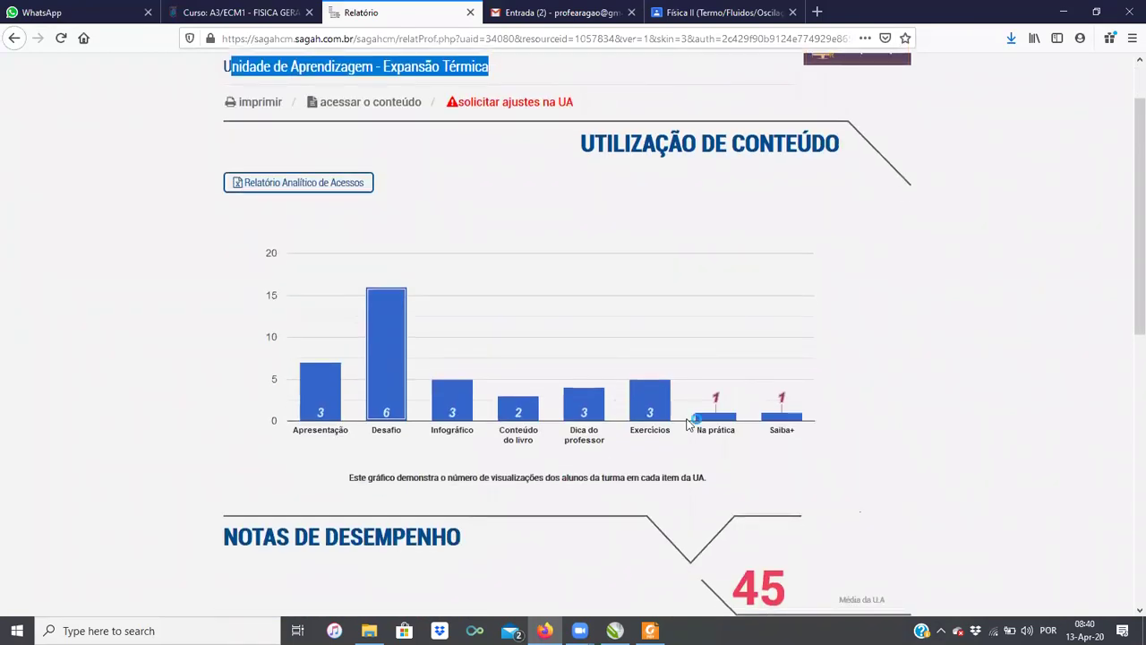
pyautogui.scroll(-4, 672, 304)
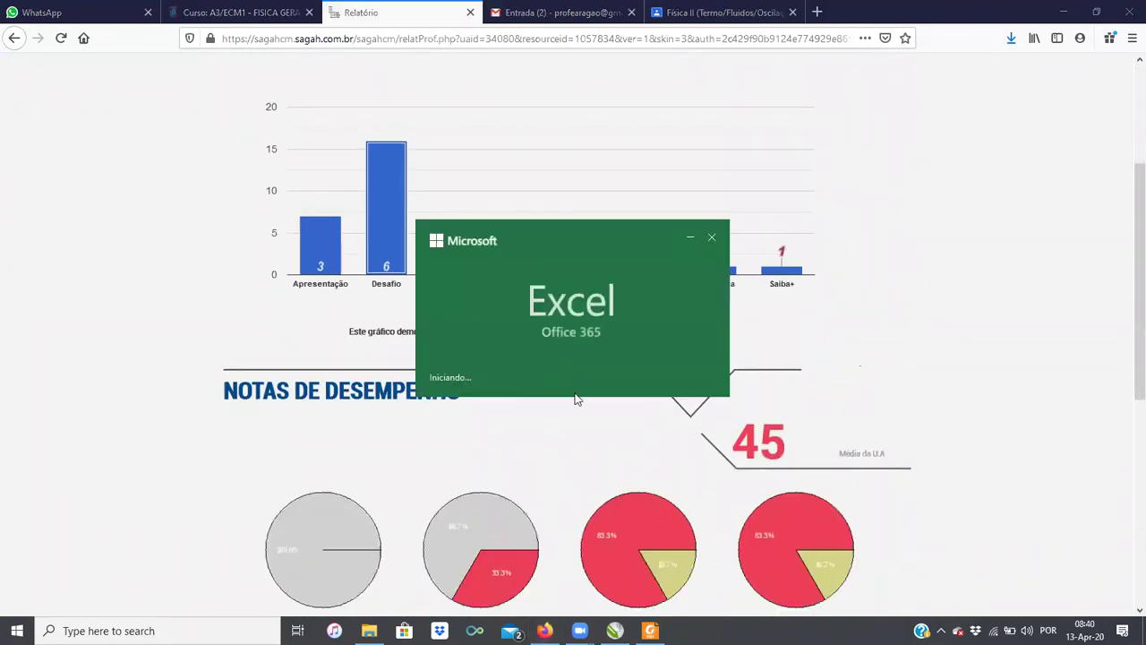
pyautogui.moveTo(458, 562)
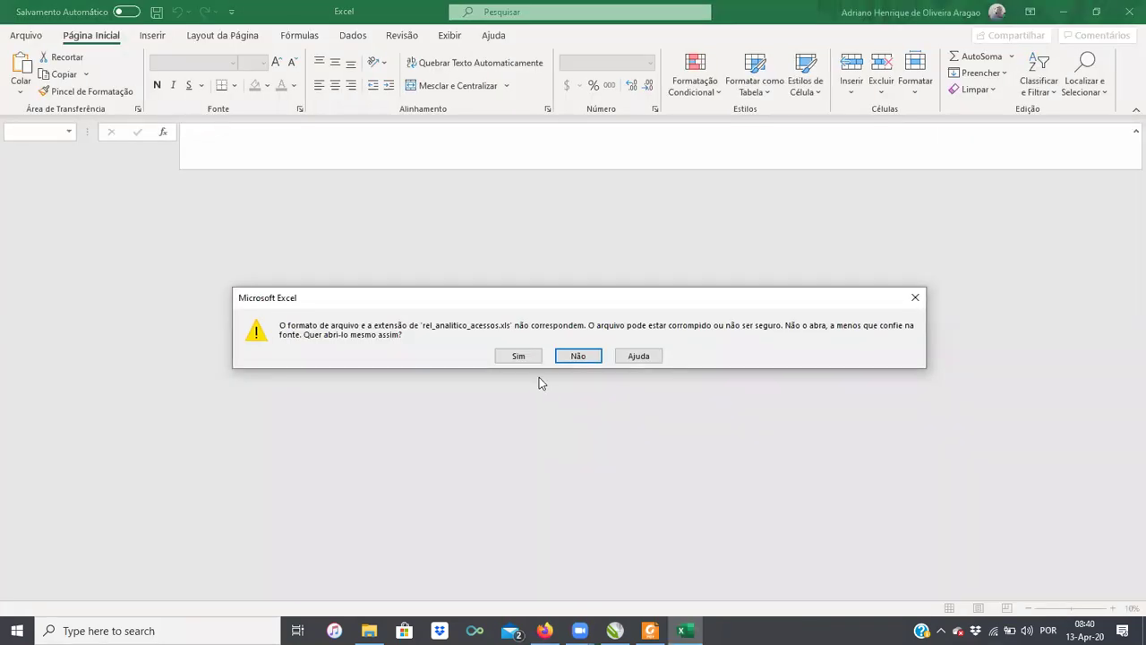
# Step: Open rel_analitico_acessos despite the format warning and dismiss the expired subscription notice
pyautogui.click(519, 357)
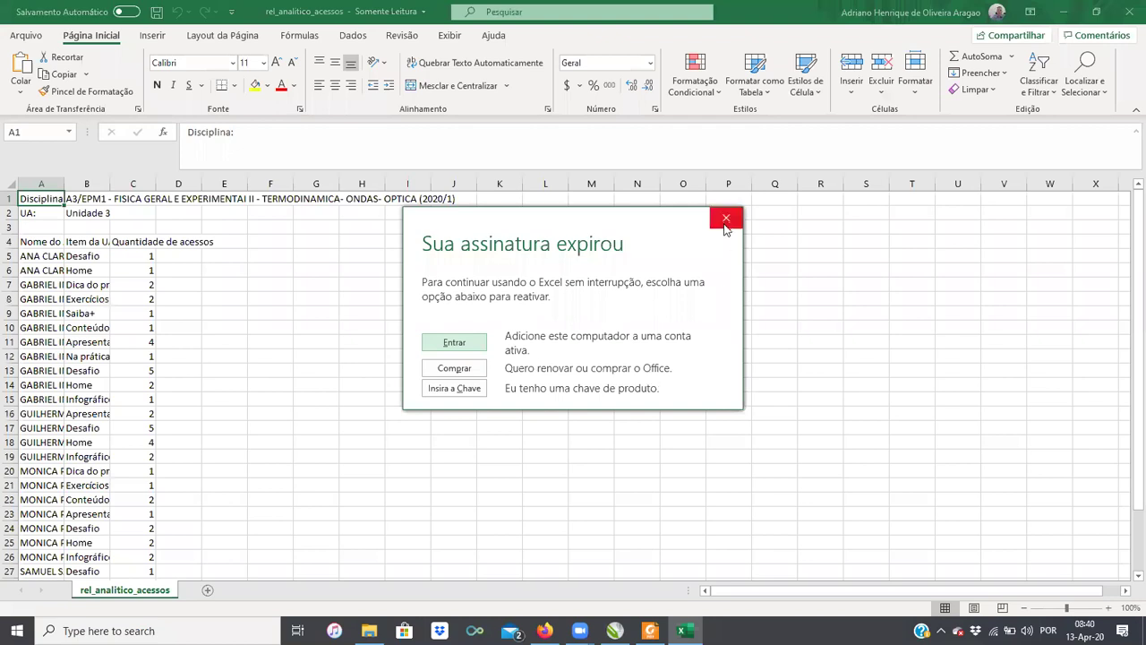
pyautogui.click(726, 218)
pyautogui.scroll(-4, 295, 358)
pyautogui.scroll(4, 295, 358)
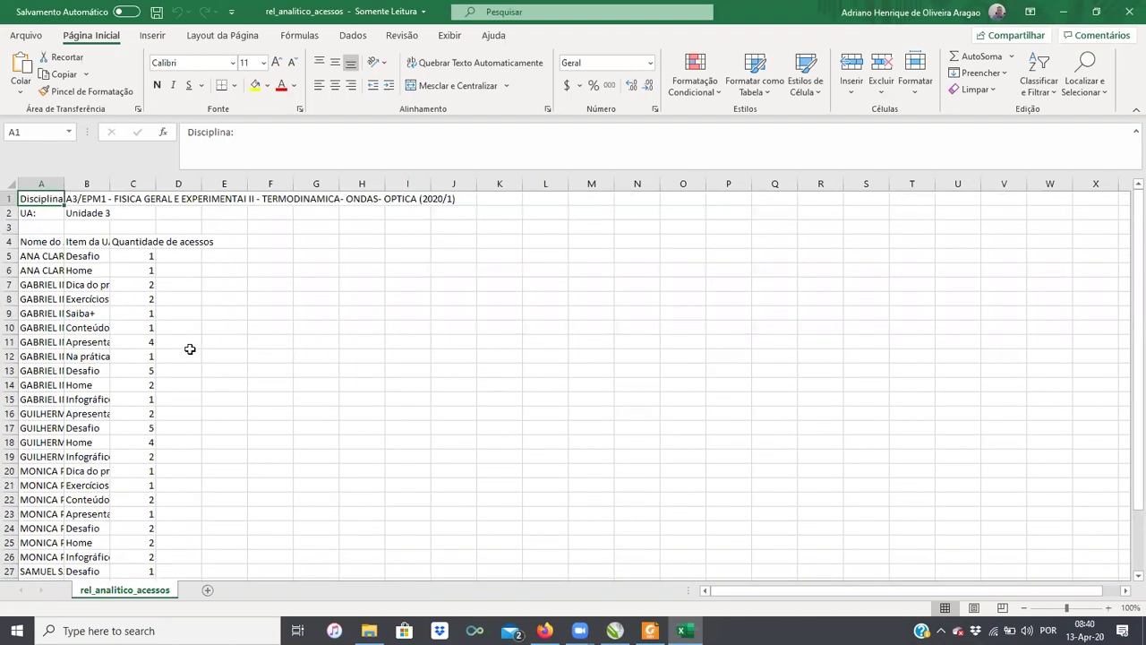
# Step: Select the first and second students' access rows, starting from cell A5
pyautogui.click(44, 255)
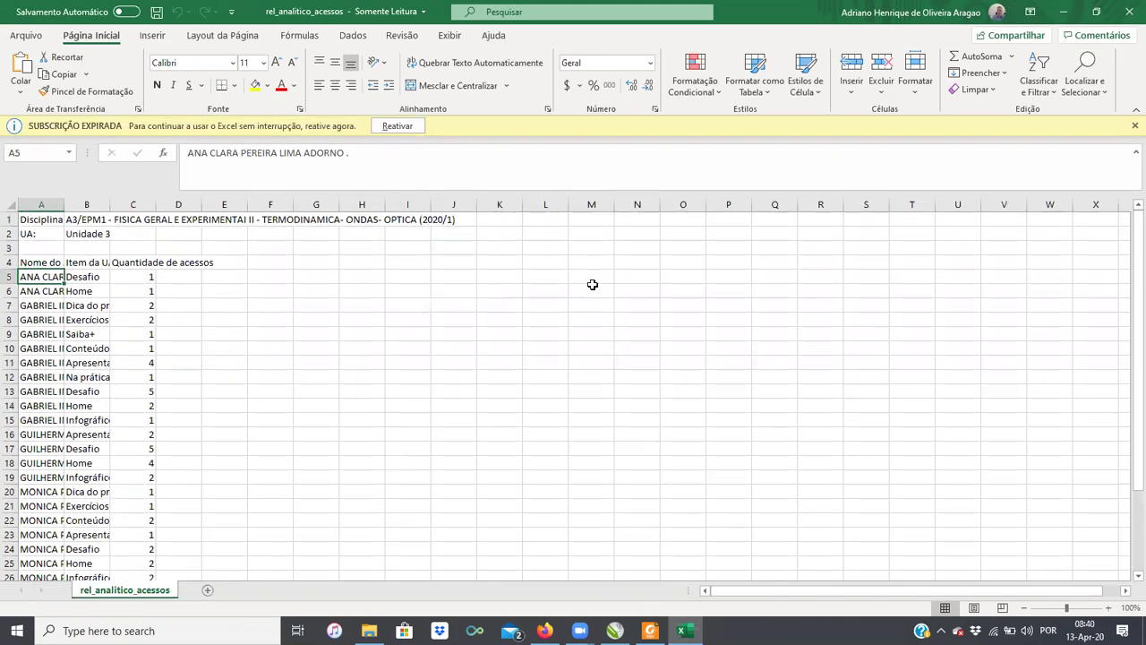
pyautogui.hotkey('shift', 'Right')
pyautogui.hotkey('shift', 'Right')
pyautogui.hotkey('shift', 'Down')
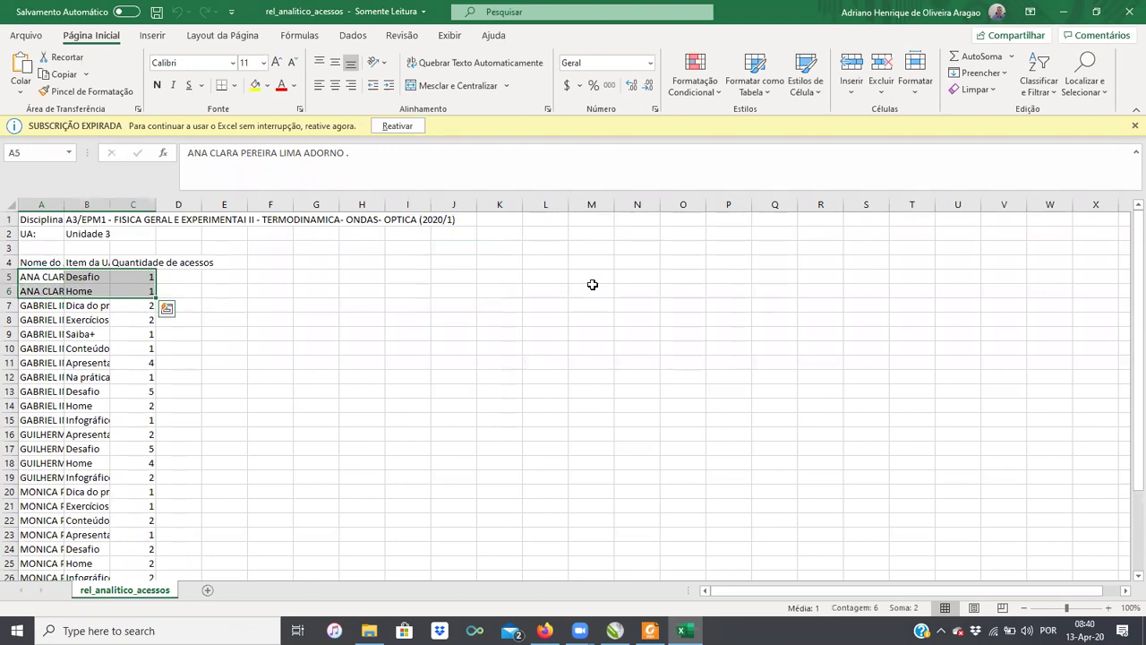
pyautogui.press('Down')
pyautogui.press('Down')
pyautogui.press('Down')
pyautogui.press('Down')
pyautogui.press('Down')
pyautogui.press('Down')
pyautogui.press('Down')
pyautogui.press('Down')
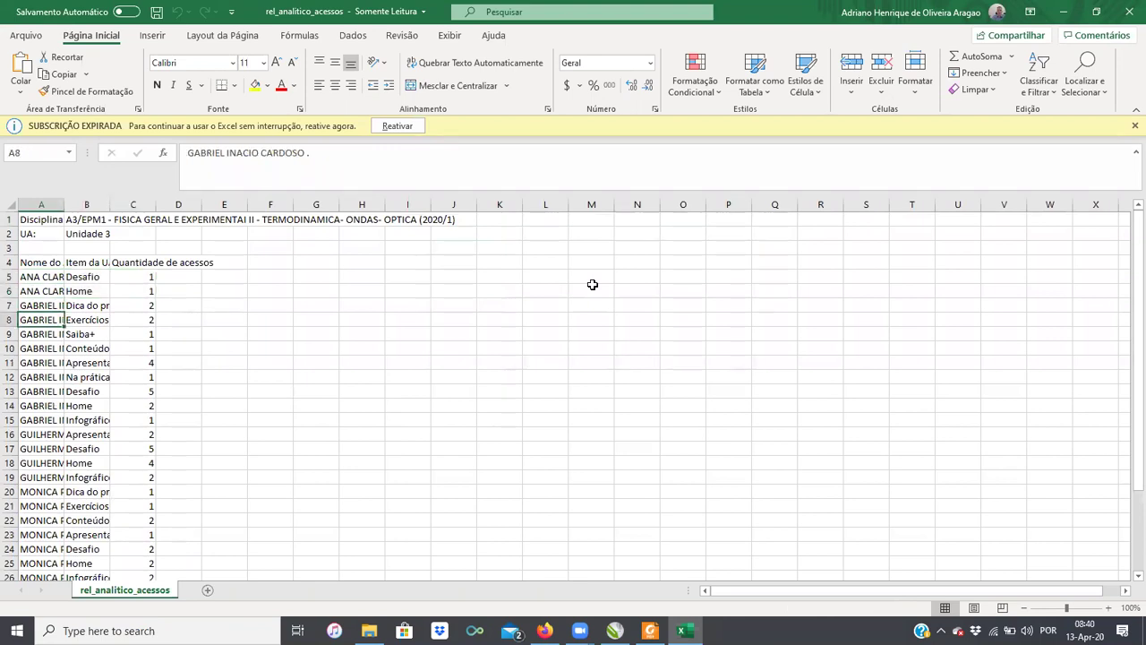
pyautogui.press('Up')
pyautogui.press('Up')
pyautogui.press('Up')
pyautogui.press('Up')
pyautogui.press('Up')
pyautogui.press('Up')
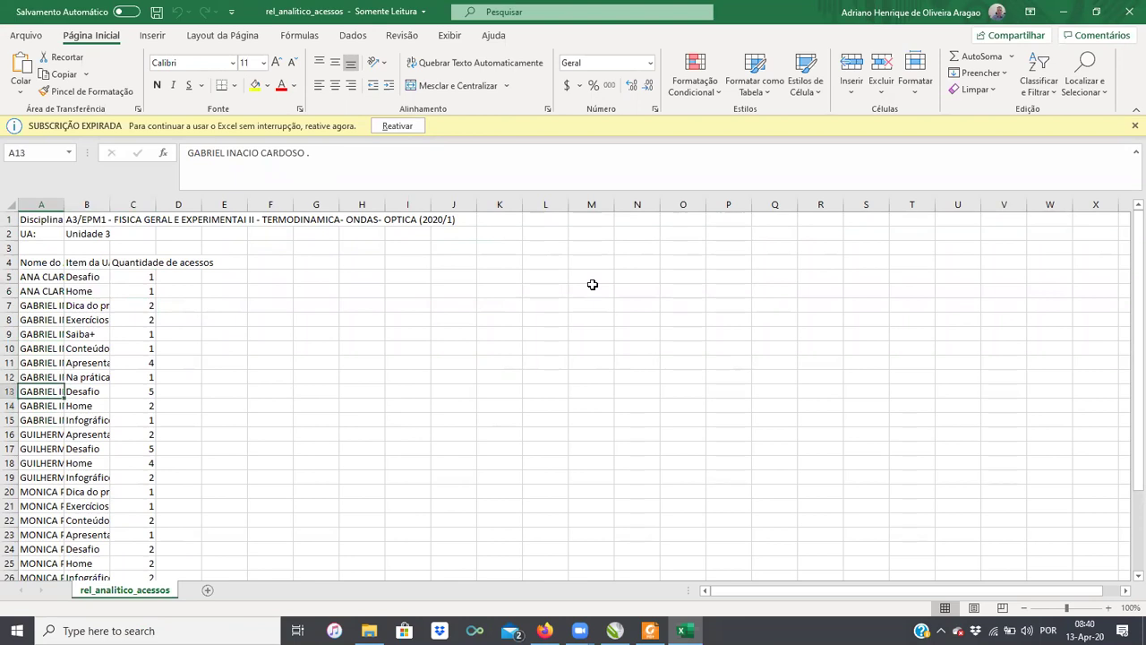
pyautogui.hotkey('shift', 'Right')
pyautogui.hotkey('shift', 'Right')
pyautogui.hotkey('shift', 'Right')
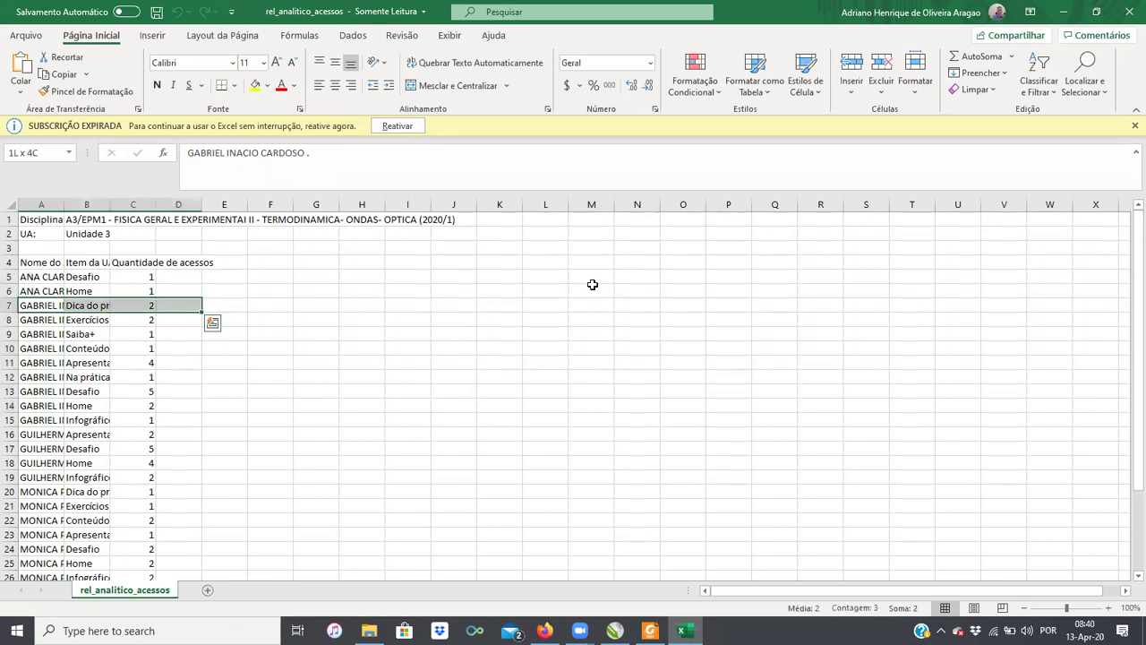
pyautogui.hotkey('shift', 'Down')
pyautogui.hotkey('shift', 'Down')
pyautogui.hotkey('shift', 'Down')
pyautogui.hotkey('shift', 'Down')
pyautogui.hotkey('shift', 'Down')
# Step: Step through the remaining students' rows, then close Excel
pyautogui.hotkey('shift', 'Down')
pyautogui.hotkey('shift', 'Down')
pyautogui.hotkey('shift', 'Down')
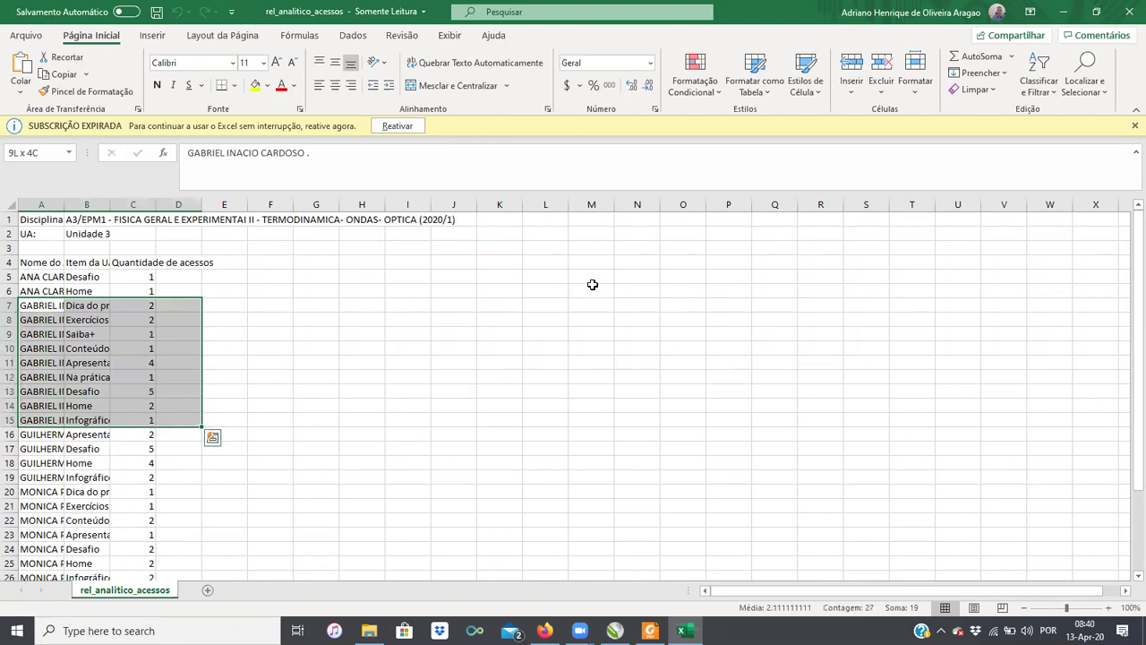
pyautogui.press('Down')
pyautogui.press('Down')
pyautogui.press('Down')
pyautogui.press('Down')
pyautogui.press('Down')
pyautogui.press('Down')
pyautogui.press('Down')
pyautogui.press('Down')
pyautogui.press('Down')
pyautogui.press('Down')
pyautogui.press('Up')
pyautogui.hotkey('shift', 'Down')
pyautogui.hotkey('shift', 'Down')
pyautogui.hotkey('shift', 'Down')
pyautogui.hotkey('shift', 'Down')
pyautogui.press('Down')
pyautogui.press('Down')
pyautogui.press('Down')
pyautogui.press('Down')
pyautogui.press('Down')
pyautogui.press('Down')
pyautogui.press('Down')
pyautogui.press('Down')
pyautogui.press('Down')
pyautogui.press('Down')
pyautogui.press('Down')
pyautogui.press('Down')
pyautogui.press('Down')
pyautogui.press('Down')
pyautogui.press('Down')
pyautogui.press('Down')
pyautogui.press('Down')
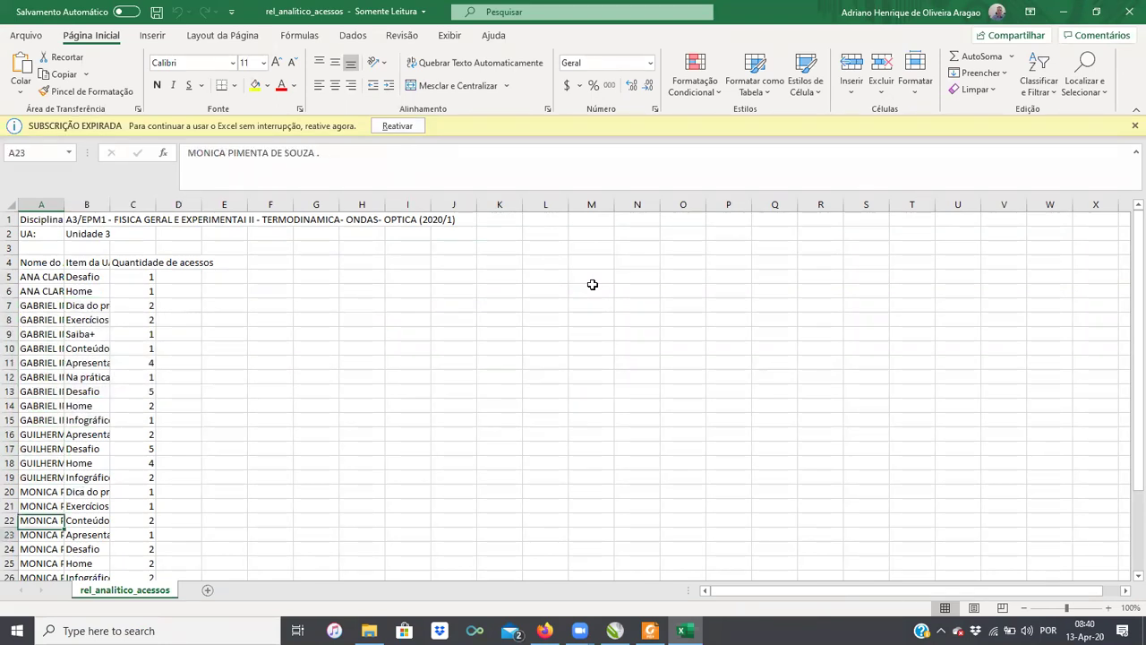
pyautogui.press('Down')
pyautogui.press('Down')
pyautogui.press('Up')
pyautogui.press('Up')
pyautogui.press('Up')
pyautogui.press('Up')
pyautogui.press('Up')
pyautogui.press('Up')
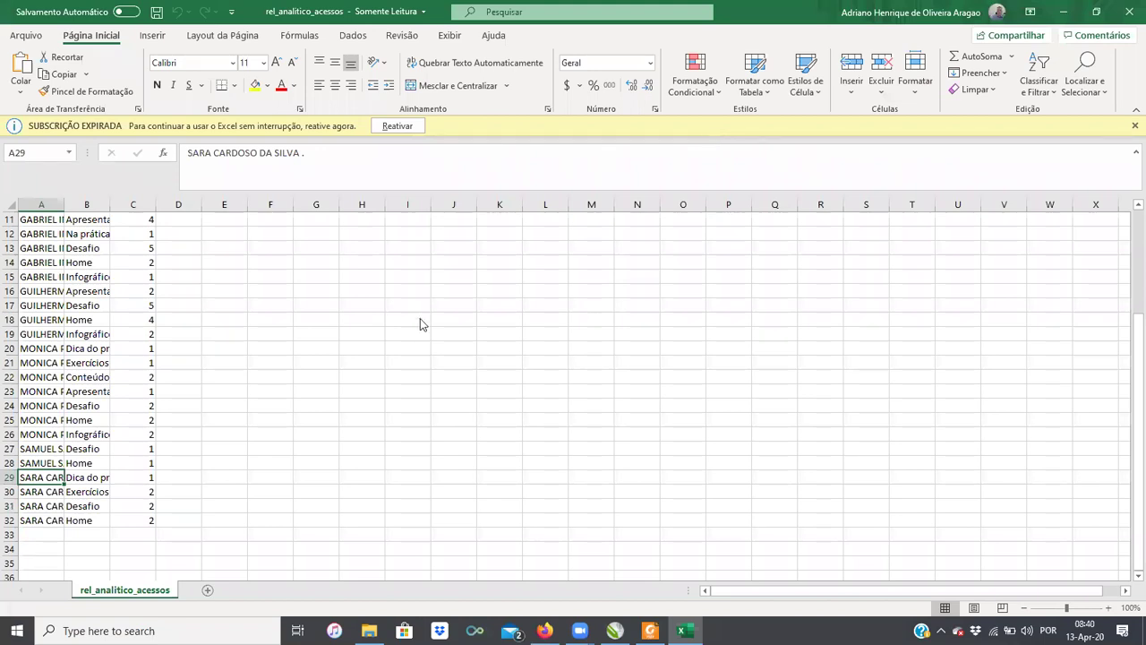
pyautogui.hotkey('alt', 'F4')
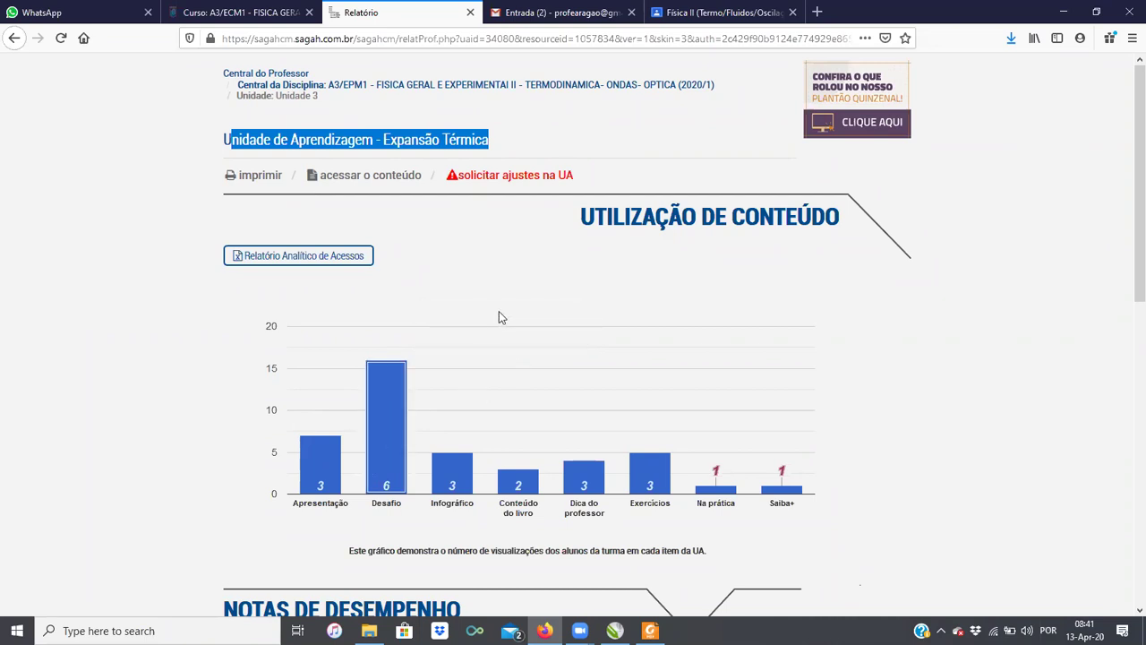
# Step: Reload the report, open the Expansão Térmica Desafio, and scroll to the answer N = 36,25
pyautogui.moveTo(388, 438)
pyautogui.press('F5')
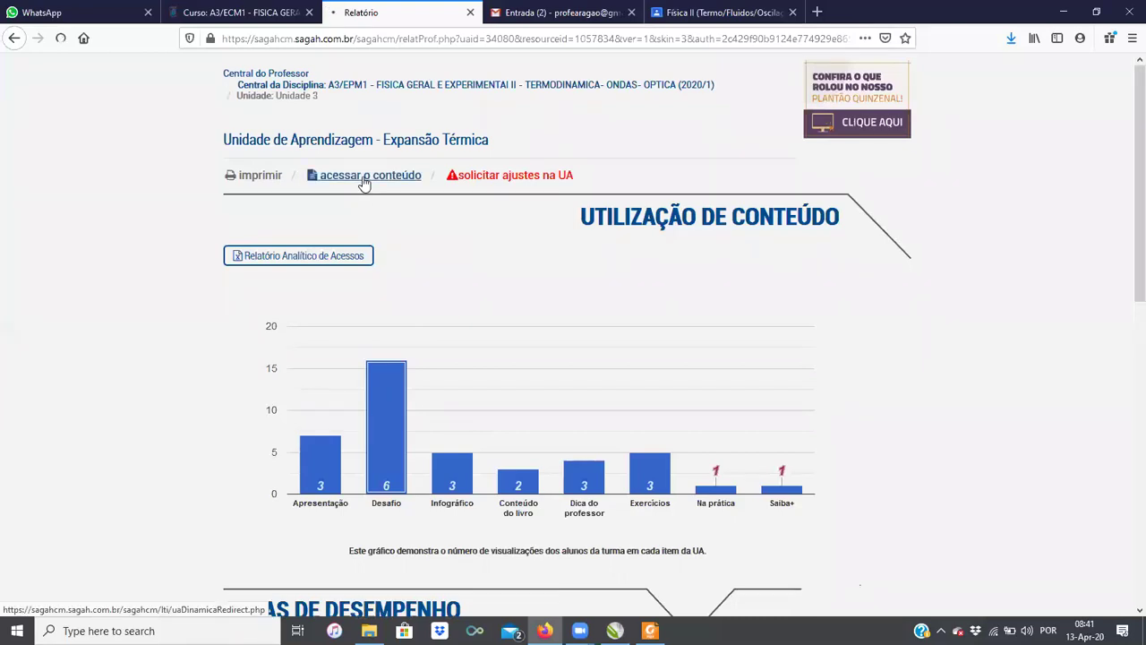
pyautogui.click(369, 177)
pyautogui.click(490, 250)
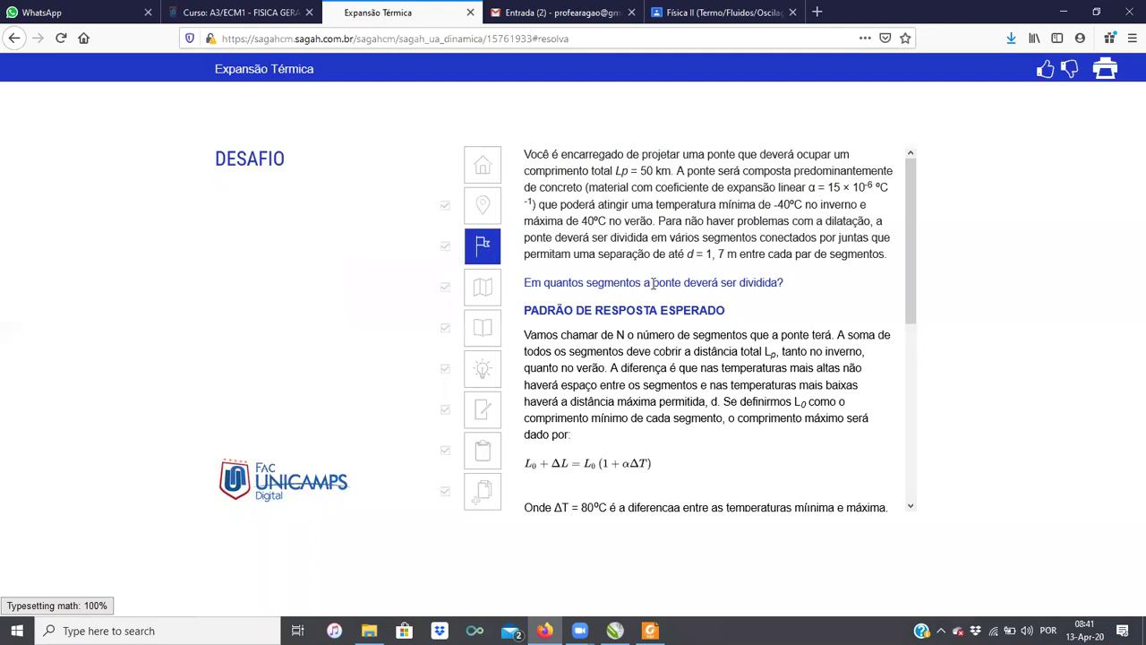
pyautogui.moveTo(915, 258); pyautogui.dragTo(935, 318)
pyautogui.moveTo(953, 277); pyautogui.dragTo(949, 397)
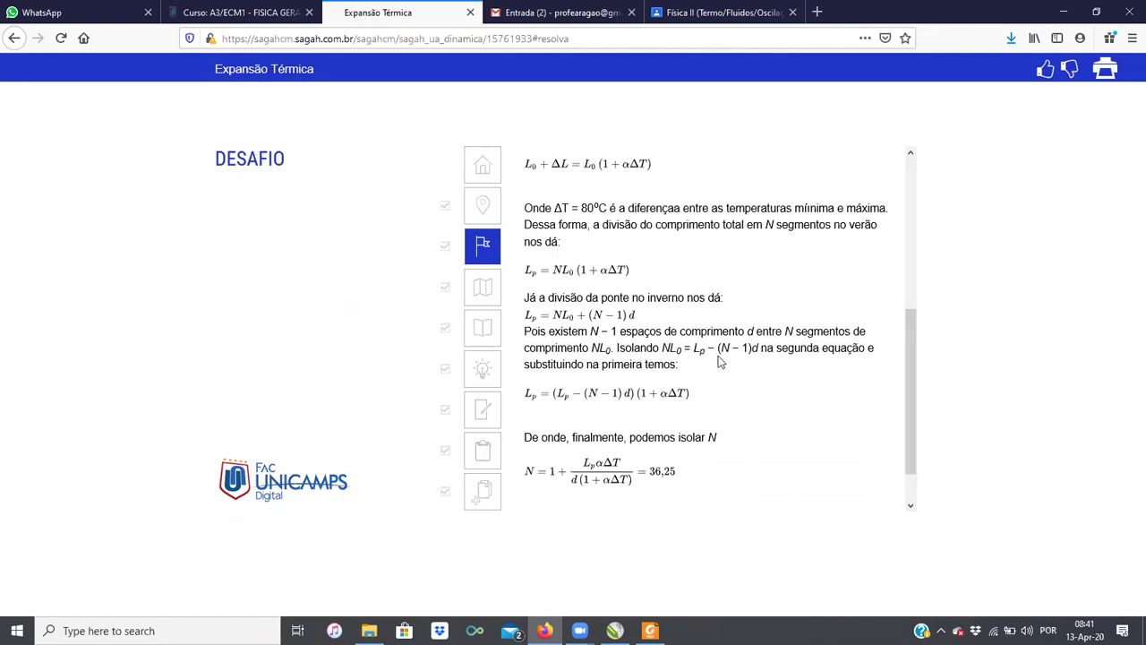